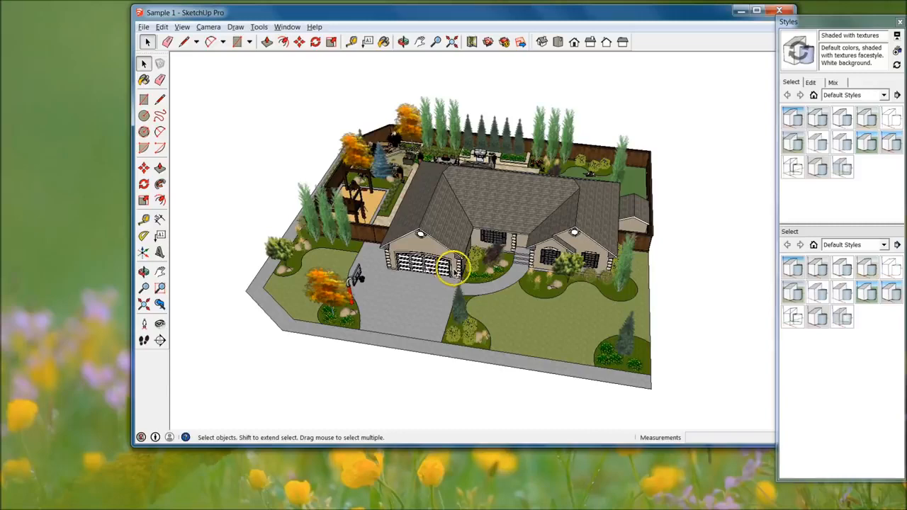
# Examine the Sample 1 house, its roof, patio and backyard playground from several angles, and close the model
pyautogui.moveTo(342, 268); pyautogui.dragTo(559, 286, button='middle')
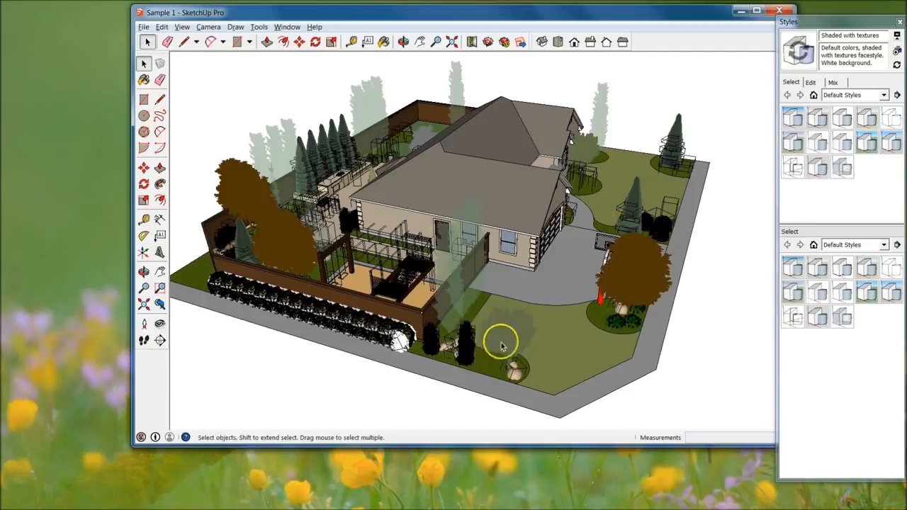
pyautogui.moveTo(320, 251); pyautogui.dragTo(176, 337, button='middle')
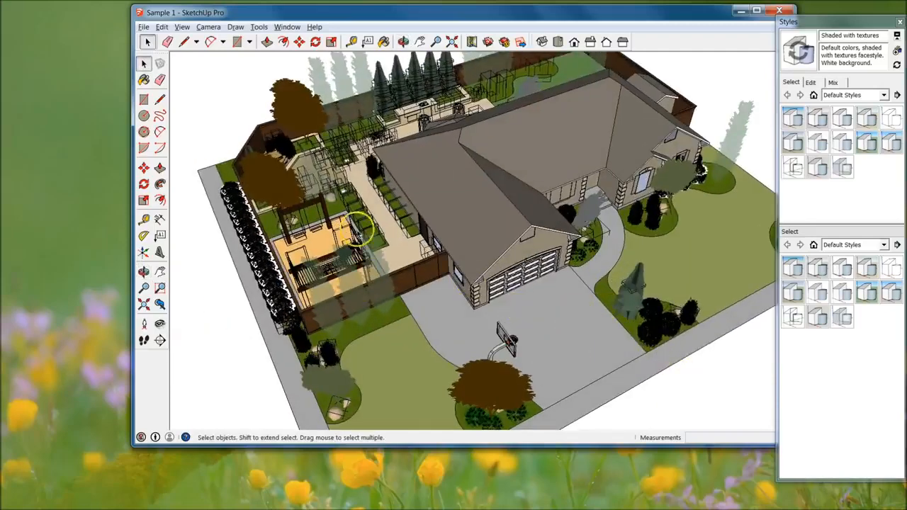
pyautogui.scroll(1, 289, 152)
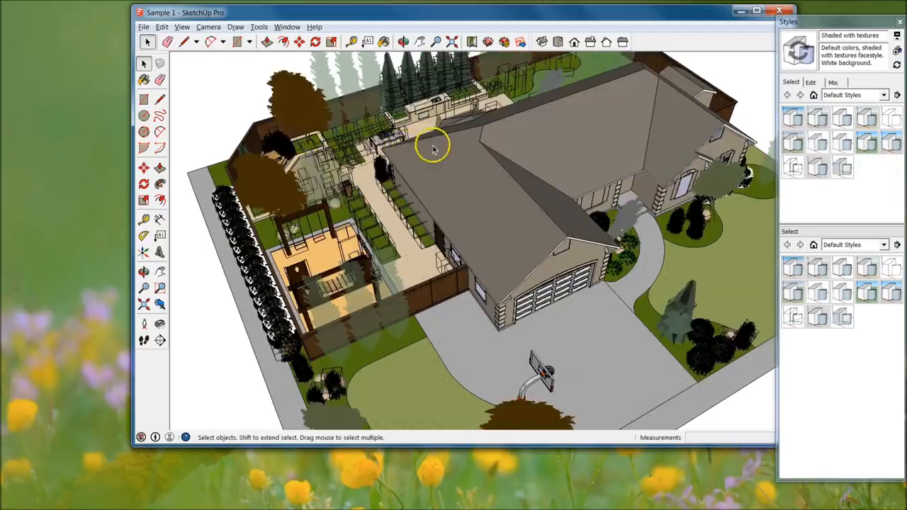
pyautogui.moveTo(400, 120); pyautogui.dragTo(320, 185, button='middle')
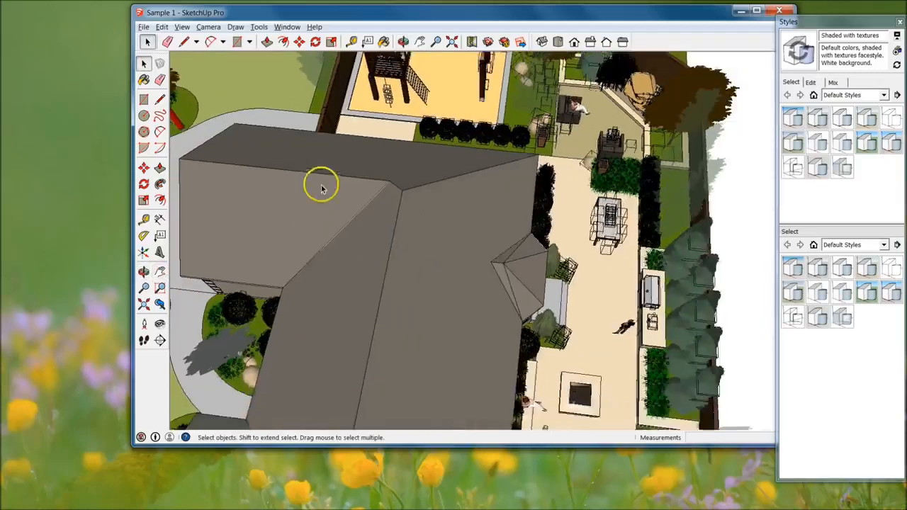
pyautogui.moveTo(594, 381); pyautogui.dragTo(586, 177, button='middle')
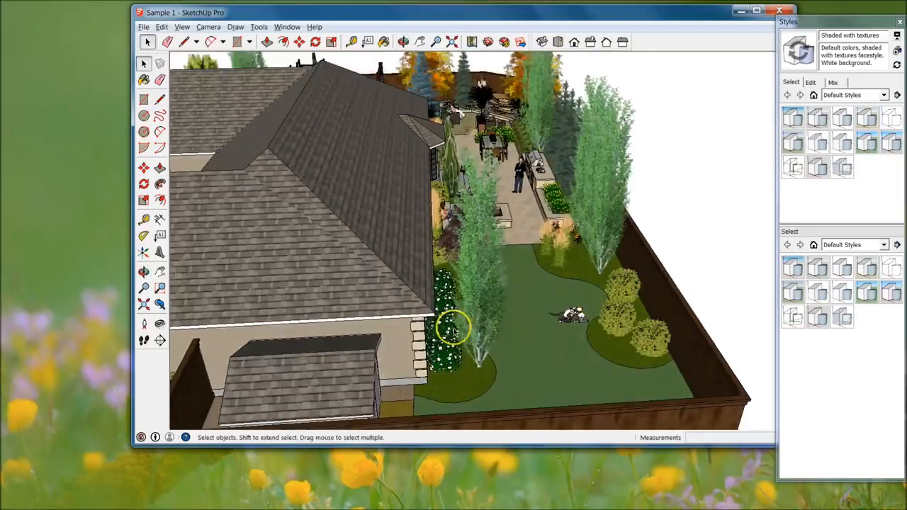
pyautogui.moveTo(535, 153); pyautogui.dragTo(450, 237, button='middle')
pyautogui.scroll(5, 518, 113)
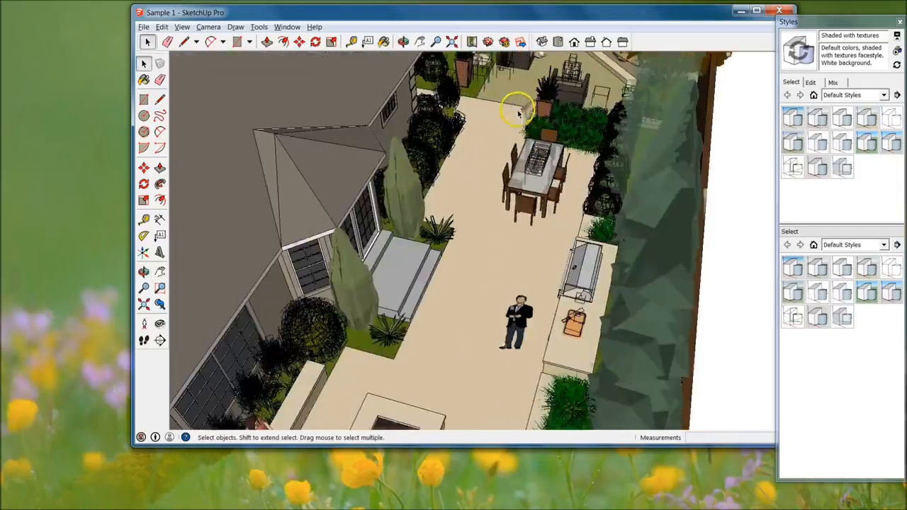
pyautogui.keyDown('shift'); pyautogui.moveTo(487, 291); pyautogui.dragTo(530, 434, button='middle'); pyautogui.keyUp('shift')
pyautogui.keyDown('shift'); pyautogui.moveTo(532, 170); pyautogui.dragTo(518, 250, button='middle'); pyautogui.keyUp('shift')
pyautogui.moveTo(464, 263); pyautogui.dragTo(567, 188, button='middle')
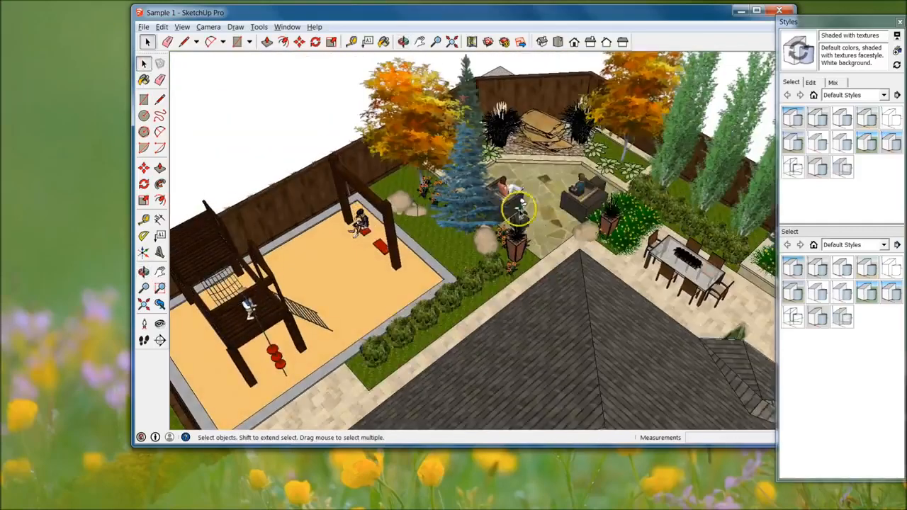
pyautogui.click(779, 11)
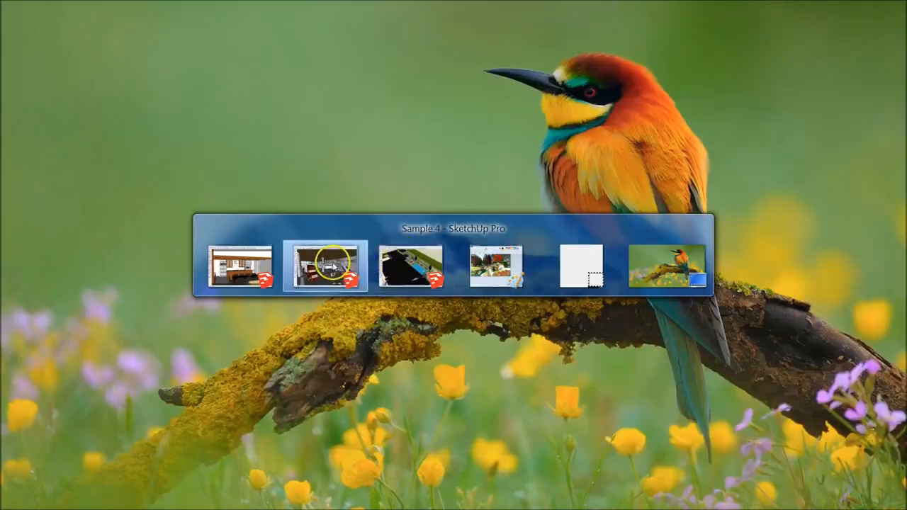
# Switch to the Sample 4 model and examine the hall interior with its columns, tables and staircase
pyautogui.click(330, 266)
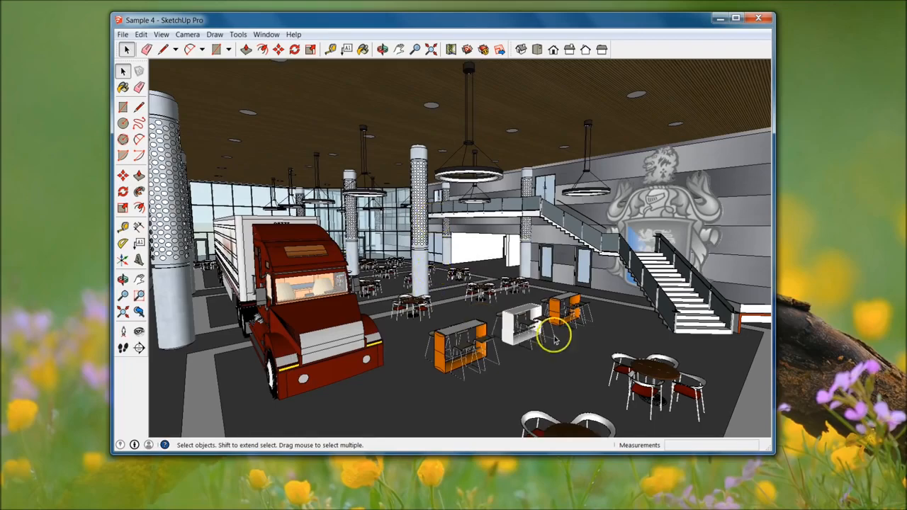
pyautogui.moveTo(554, 340); pyautogui.dragTo(684, 191, button='middle')
pyautogui.moveTo(439, 341); pyautogui.dragTo(489, 257, button='middle')
pyautogui.press('space')
# Switch to the Sample 2 model and examine the kitchen's island, cabinets and appliances
pyautogui.hotkey('alt', 'Tab')
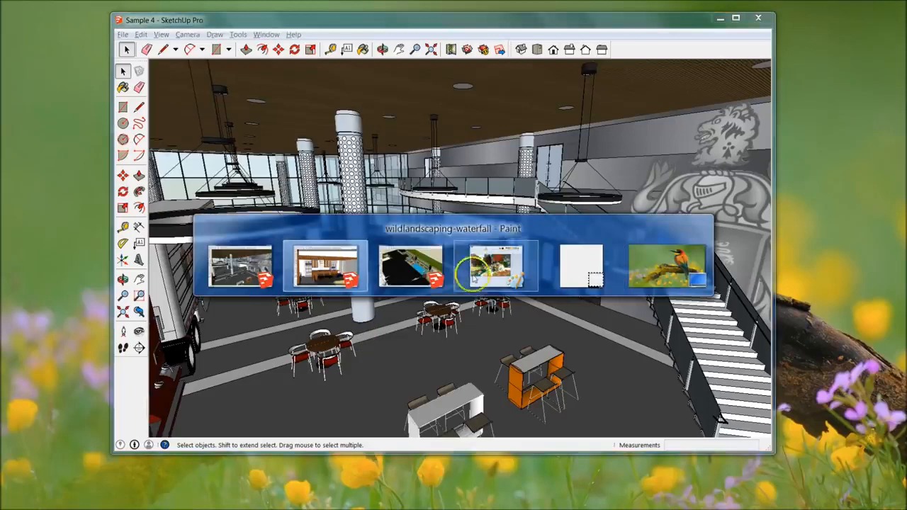
pyautogui.click(328, 273)
pyautogui.moveTo(555, 324); pyautogui.dragTo(556, 284, button='middle')
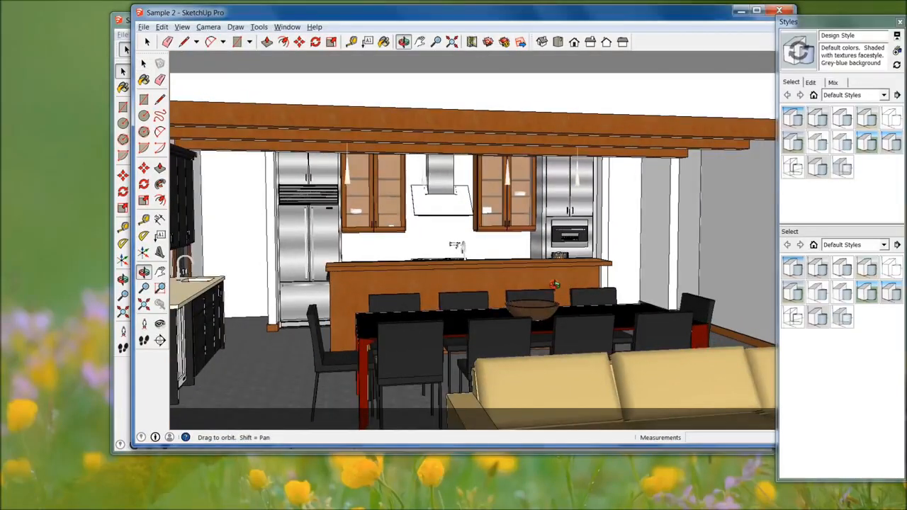
pyautogui.moveTo(458, 246); pyautogui.dragTo(598, 288, button='middle')
pyautogui.scroll(3, 565, 254)
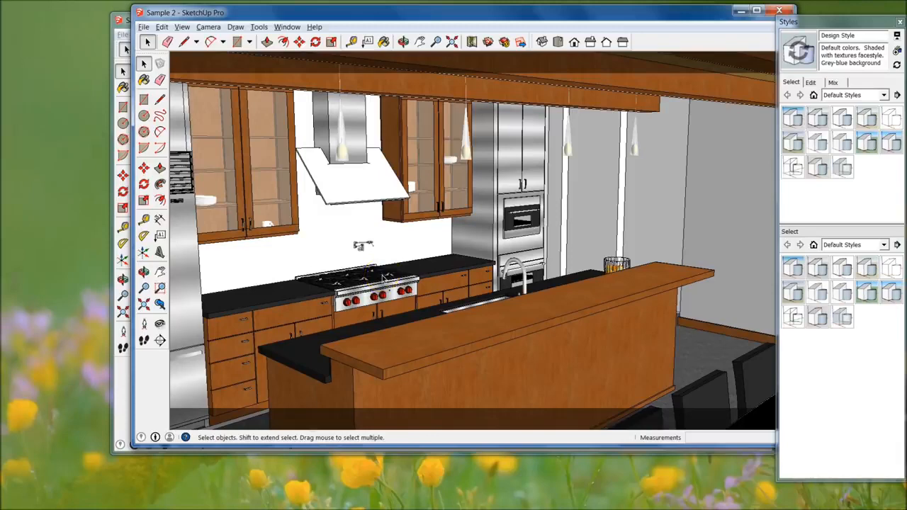
pyautogui.moveTo(612, 303); pyautogui.dragTo(571, 296, button='middle')
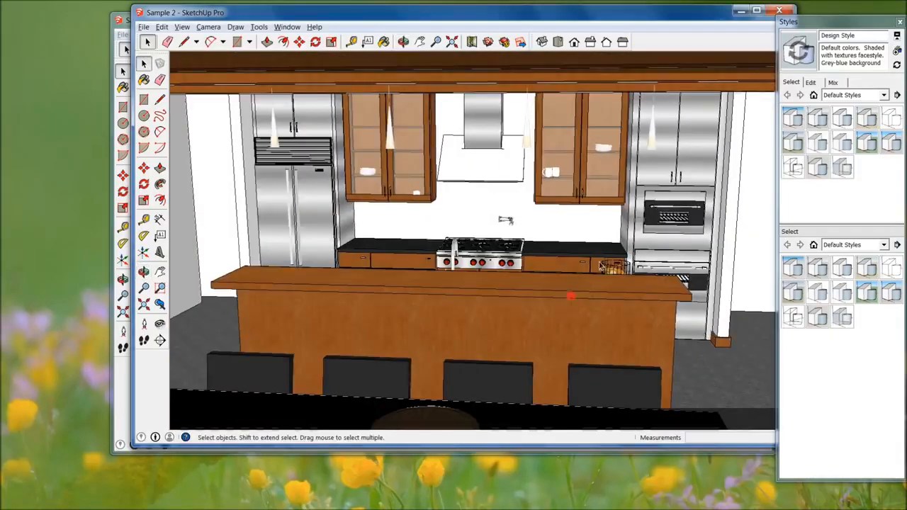
# Switch to the Sample 3 model and examine the estate's pool, pergola, covered pavilion and front facade
pyautogui.hotkey('alt', 'Tab')
pyautogui.click(406, 261)
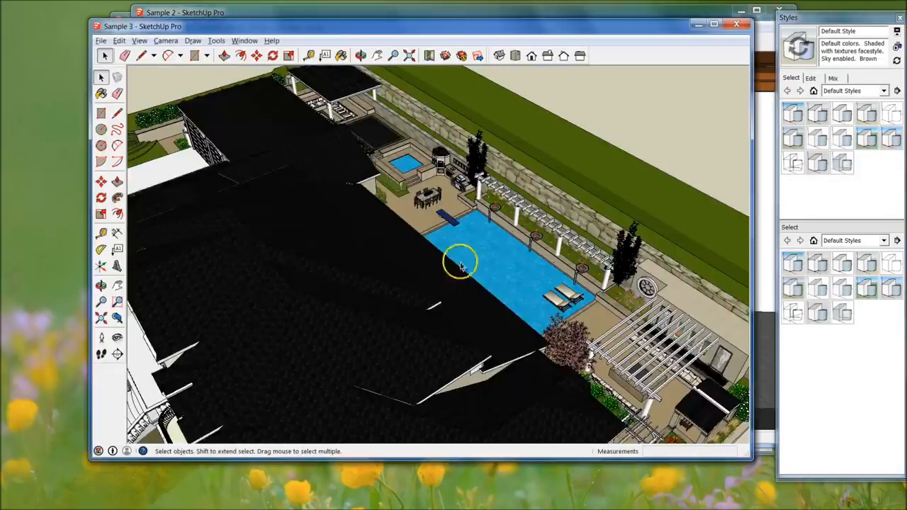
pyautogui.moveTo(458, 259); pyautogui.dragTo(400, 208, button='middle')
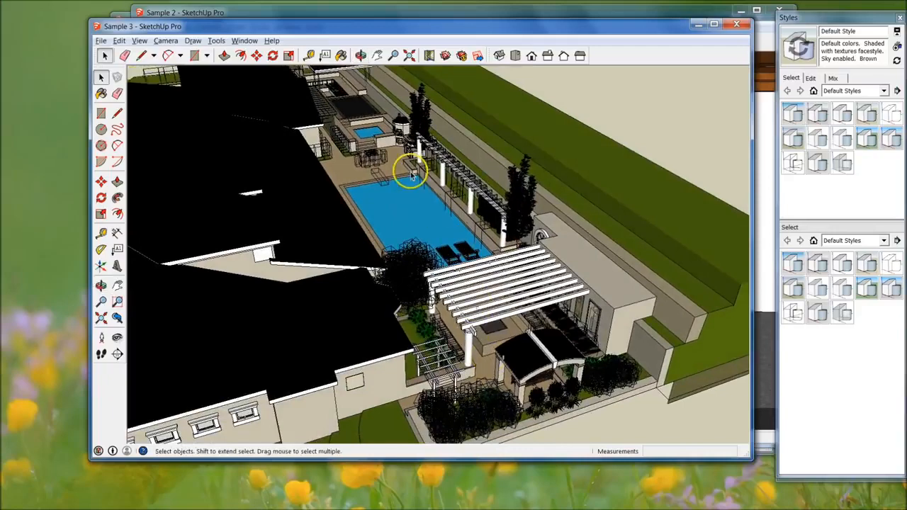
pyautogui.scroll(8, 317, 107)
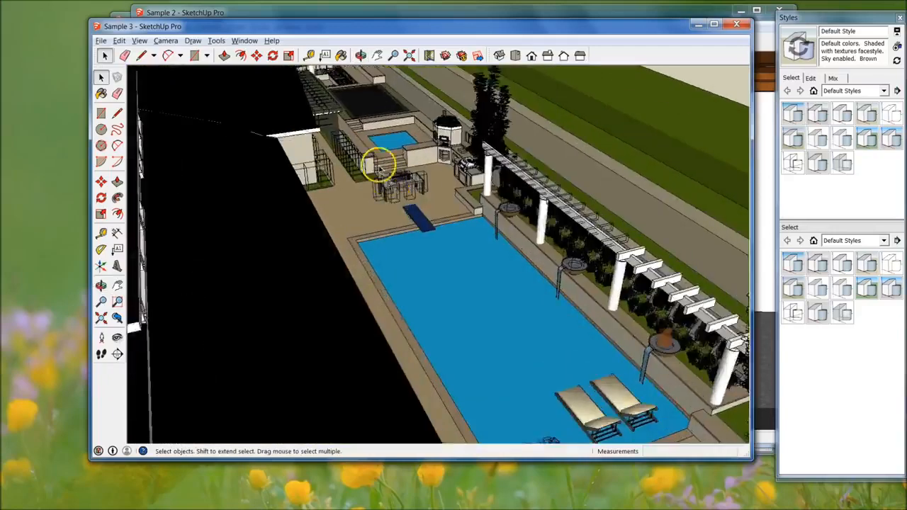
pyautogui.keyDown('shift'); pyautogui.moveTo(400, 142); pyautogui.dragTo(524, 342, button='middle'); pyautogui.keyUp('shift')
pyautogui.keyDown('shift'); pyautogui.moveTo(648, 412); pyautogui.dragTo(600, 336, button='middle'); pyautogui.keyUp('shift')
pyautogui.moveTo(449, 314); pyautogui.dragTo(655, 208, button='middle')
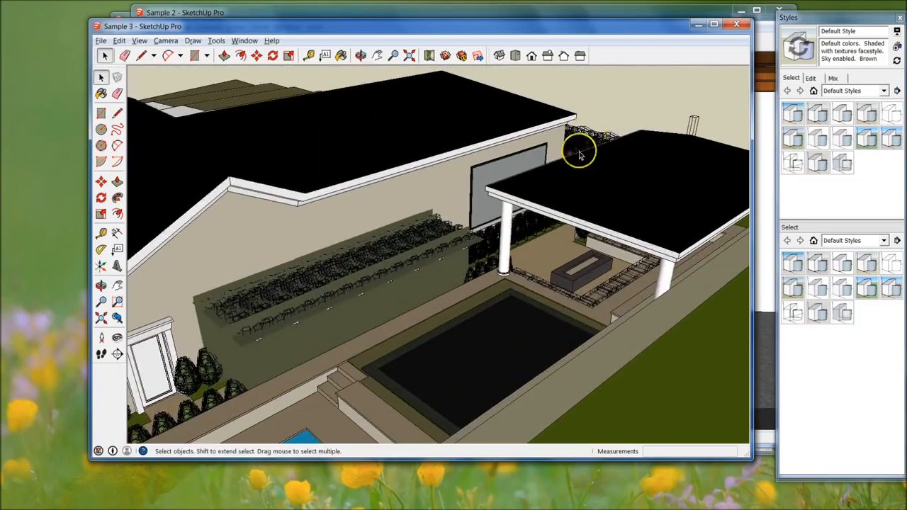
pyautogui.scroll(4, 585, 131)
pyautogui.moveTo(571, 257); pyautogui.dragTo(594, 345, button='middle')
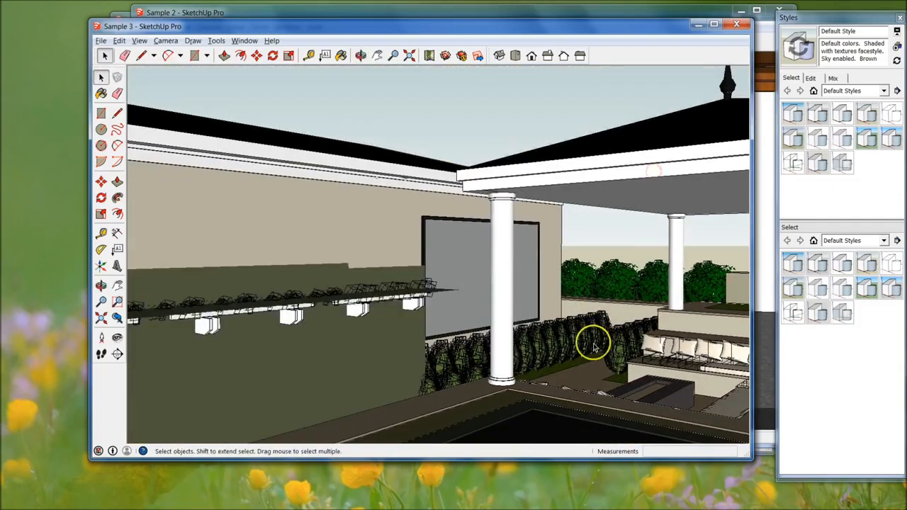
pyautogui.moveTo(411, 185); pyautogui.dragTo(358, 210, button='middle')
pyautogui.scroll(-4, 260, 245)
pyautogui.moveTo(259, 245); pyautogui.dragTo(486, 312, button='middle')
pyautogui.moveTo(600, 175); pyautogui.dragTo(622, 214, button='middle')
# Close the Sample 3, Sample 2 and Sample 4 models
pyautogui.moveTo(750, 14); pyautogui.dragTo(744, 26, button='middle')
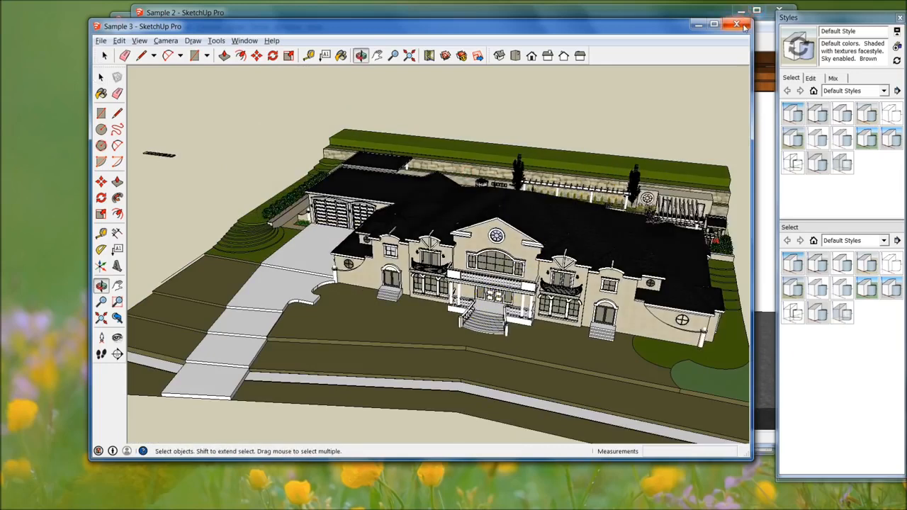
pyautogui.click(741, 25)
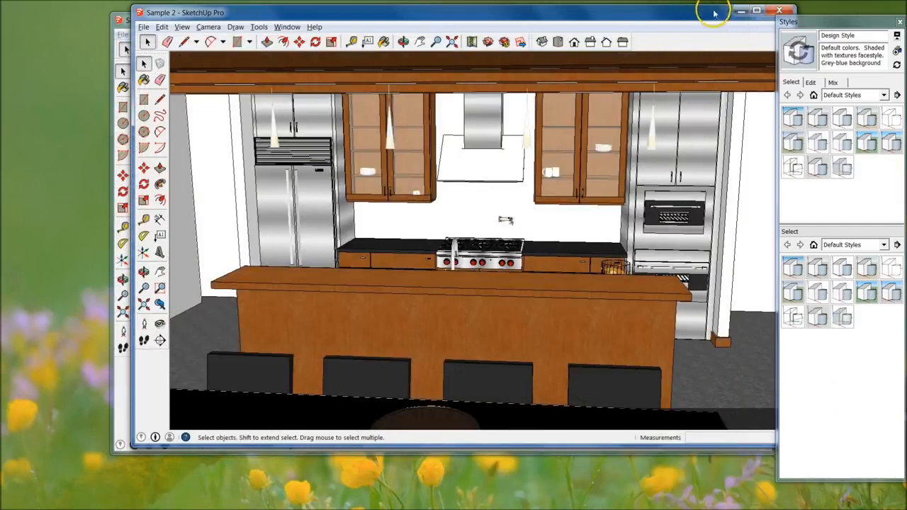
pyautogui.moveTo(715, 13); pyautogui.dragTo(687, 15)
pyautogui.click(752, 13)
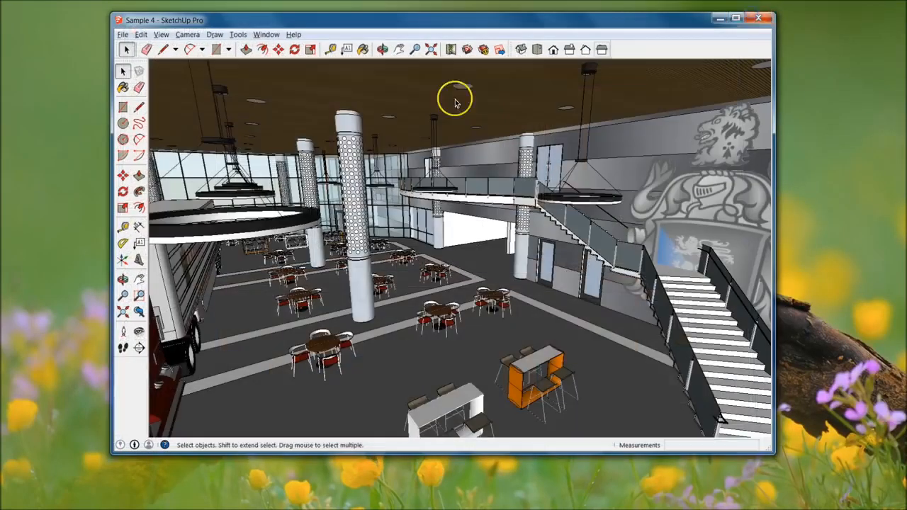
pyautogui.click(762, 19)
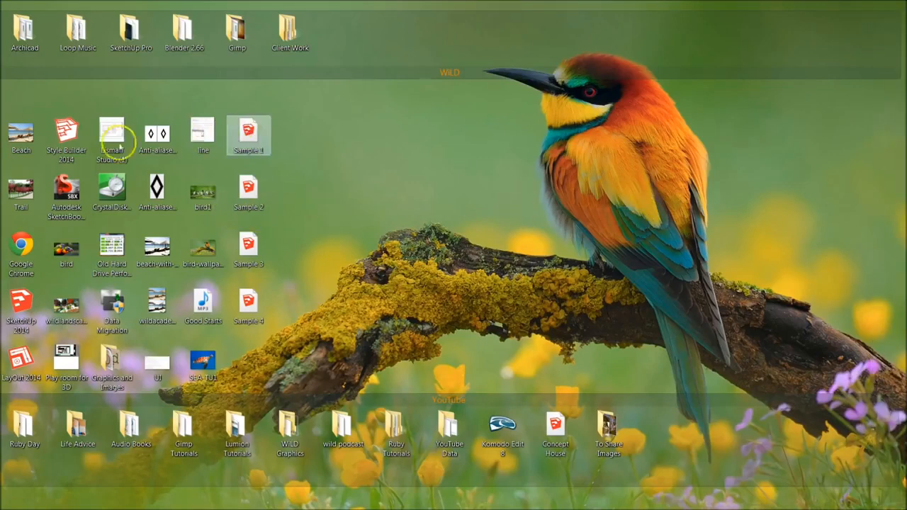
# Launch SketchUp 2014 from the desktop and start a new model with the Simple Template - Feet and Inches
pyautogui.doubleClick(22, 299)
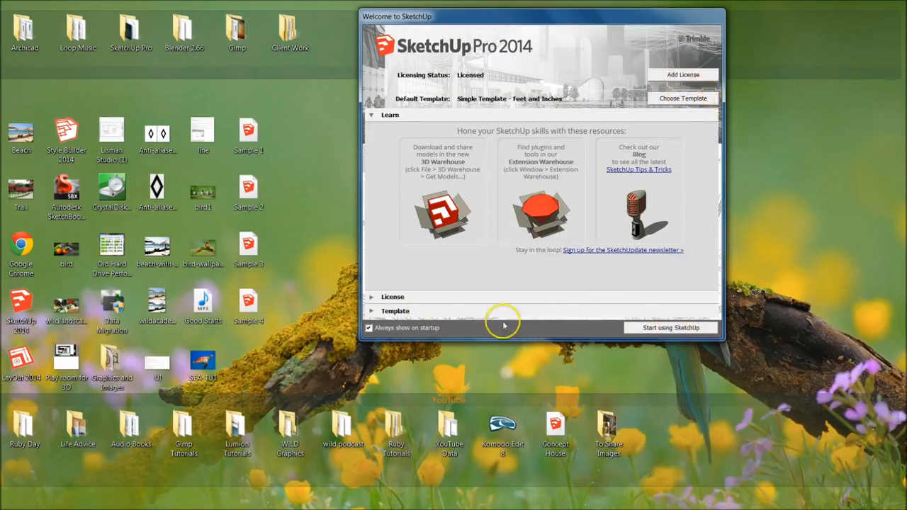
pyautogui.click(367, 311)
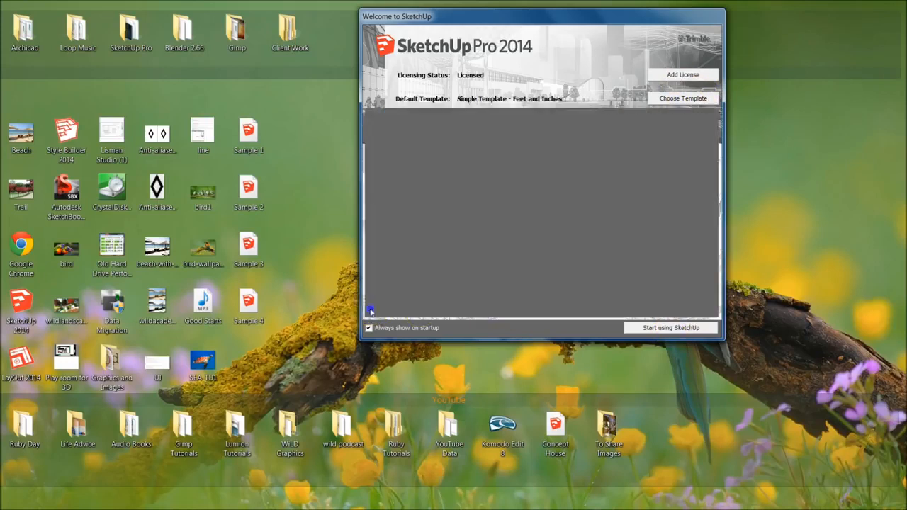
pyautogui.click(406, 187)
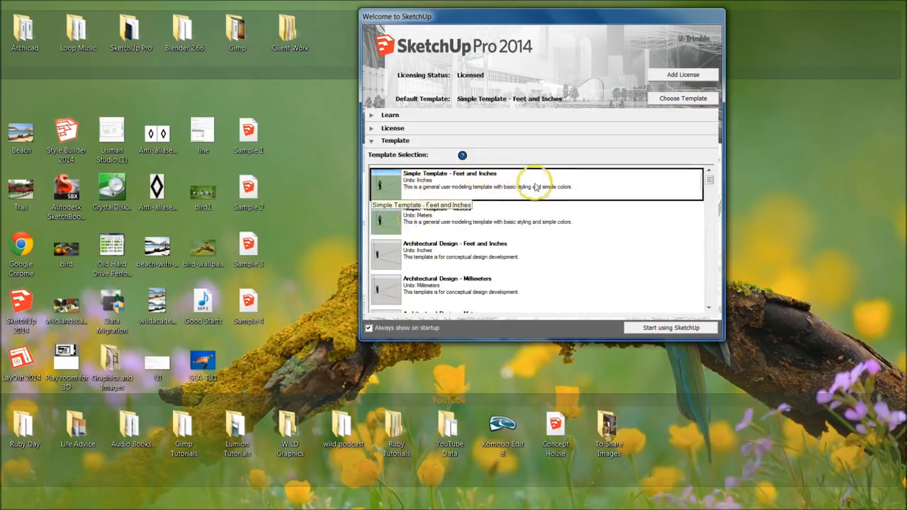
pyautogui.click(671, 328)
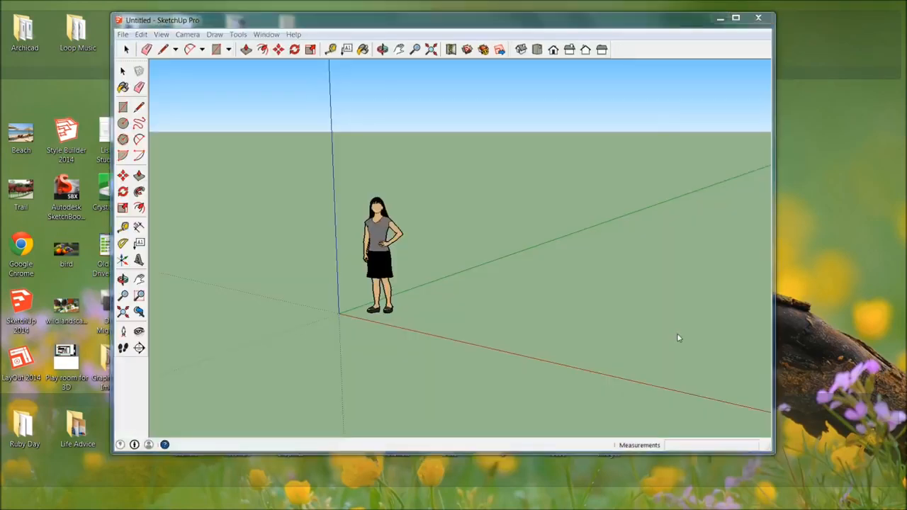
pyautogui.click(606, 320)
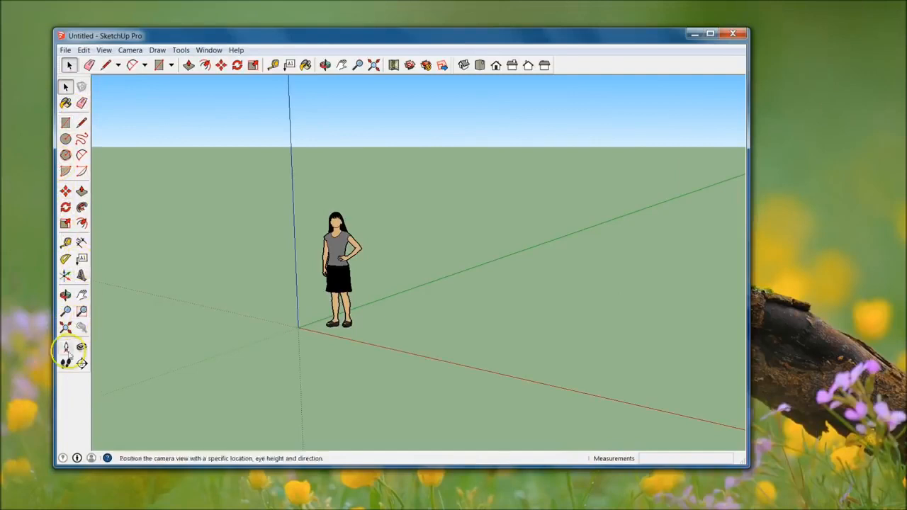
# Look through the full list of available toolbars to check which ones are enabled
pyautogui.click(105, 50)
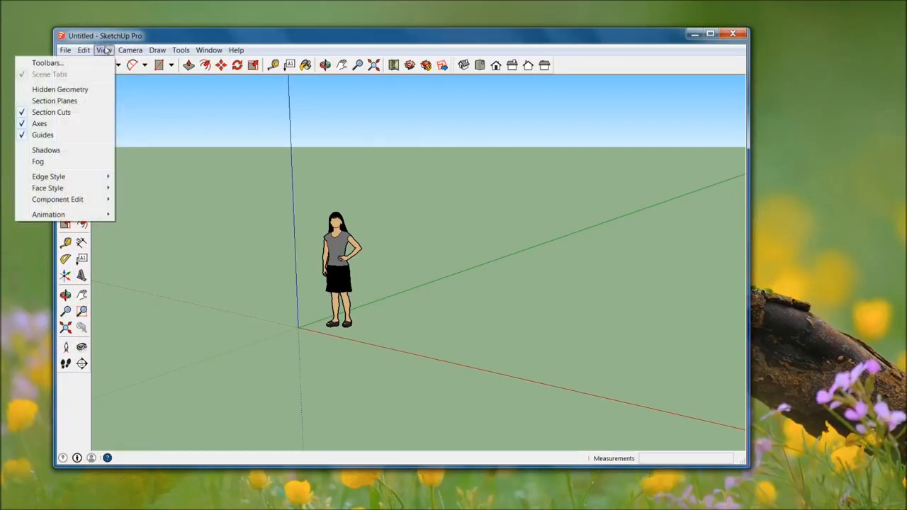
pyautogui.click(89, 63)
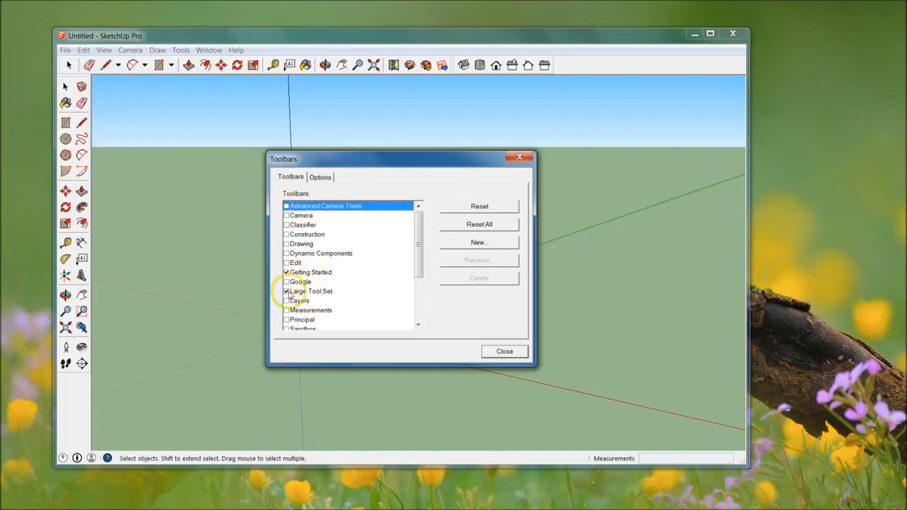
pyautogui.moveTo(418, 227); pyautogui.dragTo(421, 268)
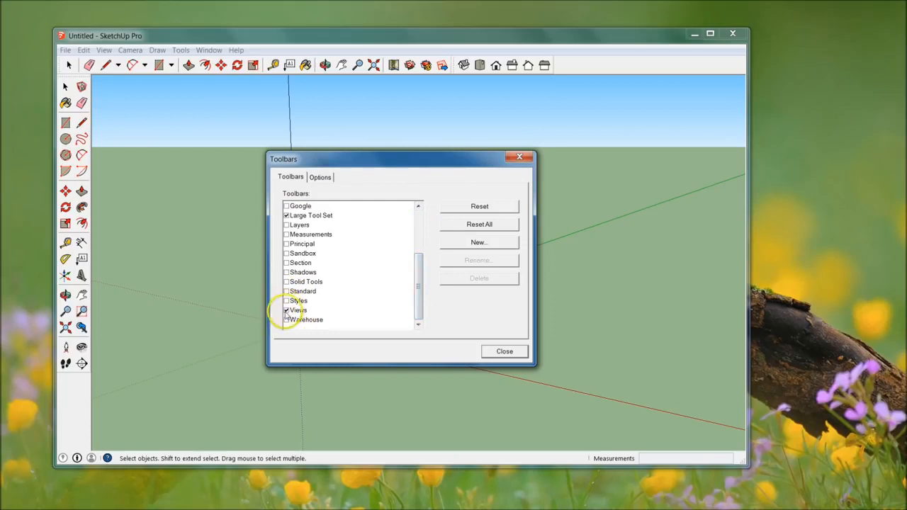
pyautogui.click(504, 352)
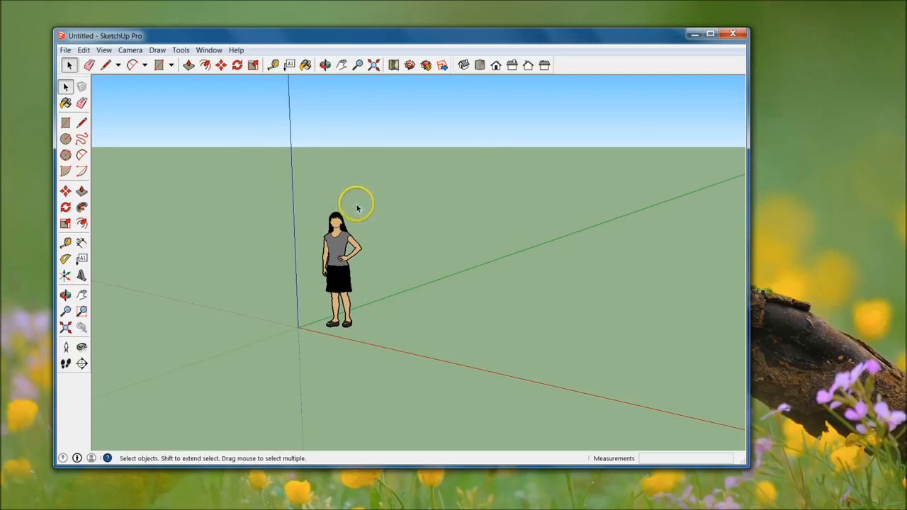
# Practise orbiting around the standing figure and the axes origin to view them from different angles
pyautogui.press('o')
pyautogui.moveTo(395, 199); pyautogui.dragTo(399, 269)
pyautogui.press('space')
pyautogui.click(303, 284)
pyautogui.moveTo(582, 265); pyautogui.dragTo(496, 252, button='middle')
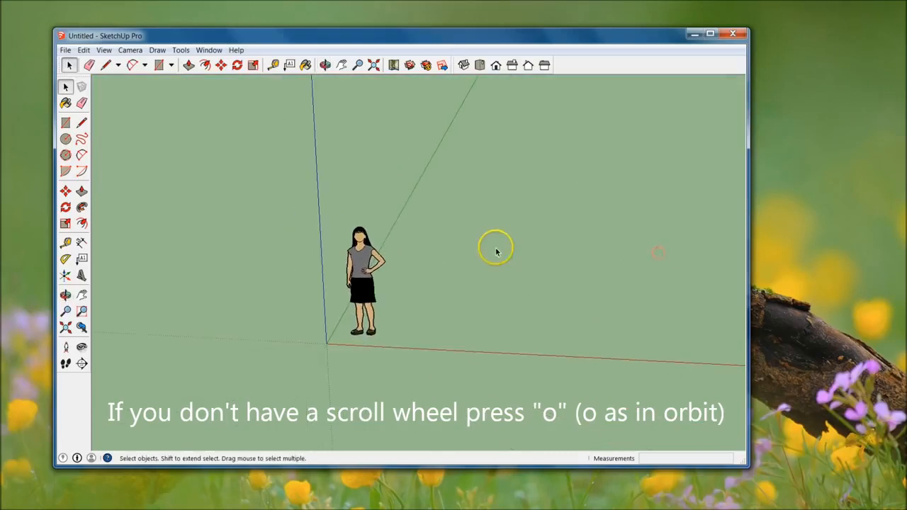
pyautogui.press('o')
pyautogui.moveTo(278, 211); pyautogui.dragTo(376, 218)
pyautogui.press('space')
pyautogui.click(589, 279)
pyautogui.moveTo(589, 278); pyautogui.dragTo(573, 186, button='middle')
pyautogui.press('o')
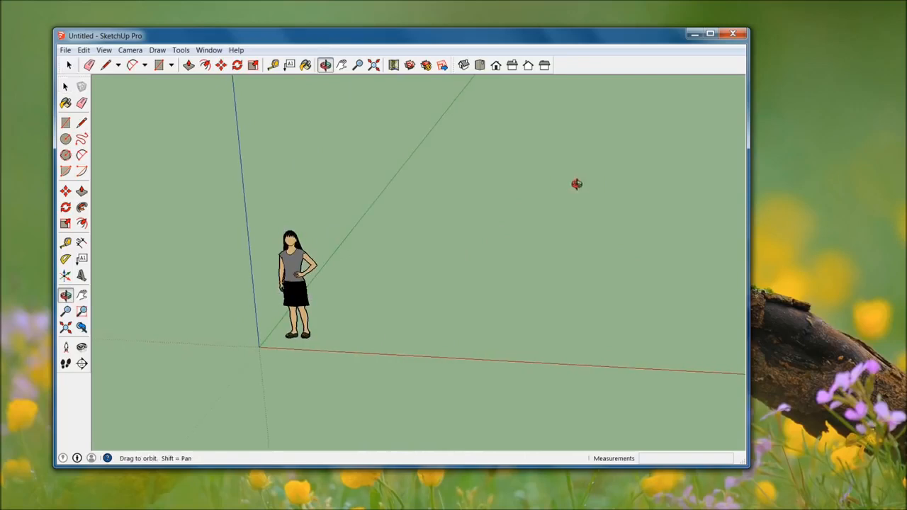
pyautogui.moveTo(509, 213); pyautogui.dragTo(651, 184)
pyautogui.moveTo(650, 184); pyautogui.dragTo(670, 203, button='middle')
pyautogui.moveTo(629, 237); pyautogui.dragTo(552, 256, button='middle')
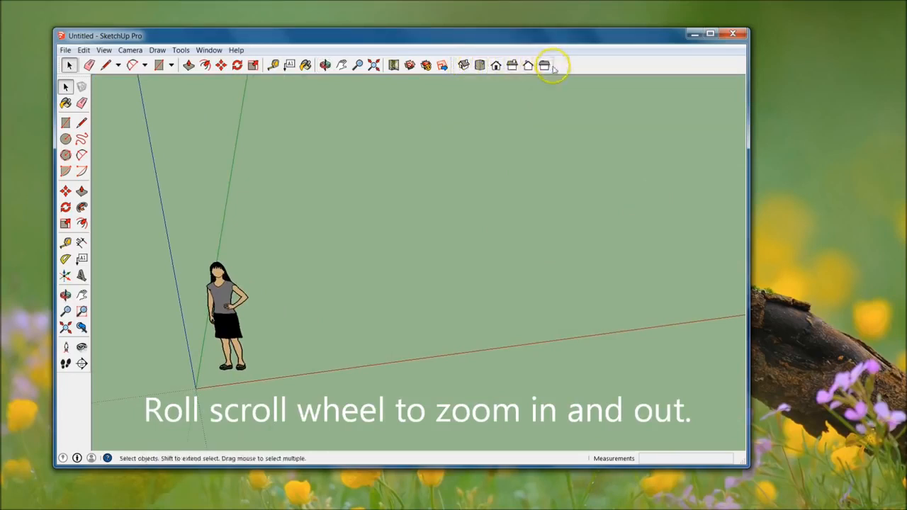
# Set the camera to the standard Top view of the model
pyautogui.click(480, 65)
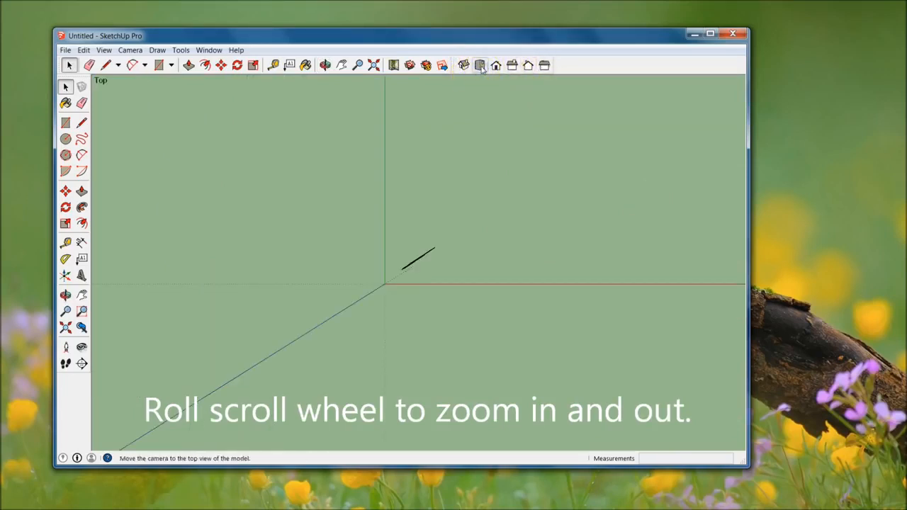
# Set the camera to the Front view and move around to look down on the open ground beside the figure
pyautogui.click(496, 65)
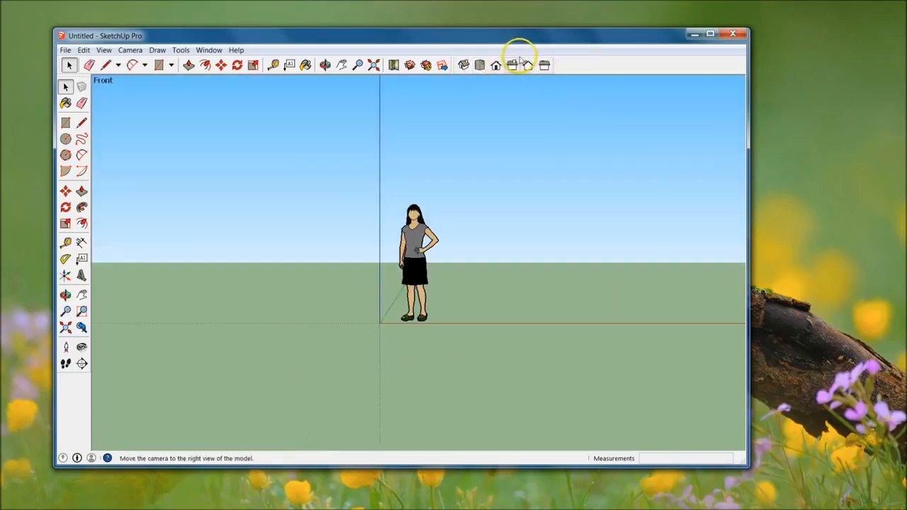
pyautogui.keyDown('shift'); pyautogui.moveTo(536, 307); pyautogui.dragTo(270, 367, button='middle'); pyautogui.keyUp('shift')
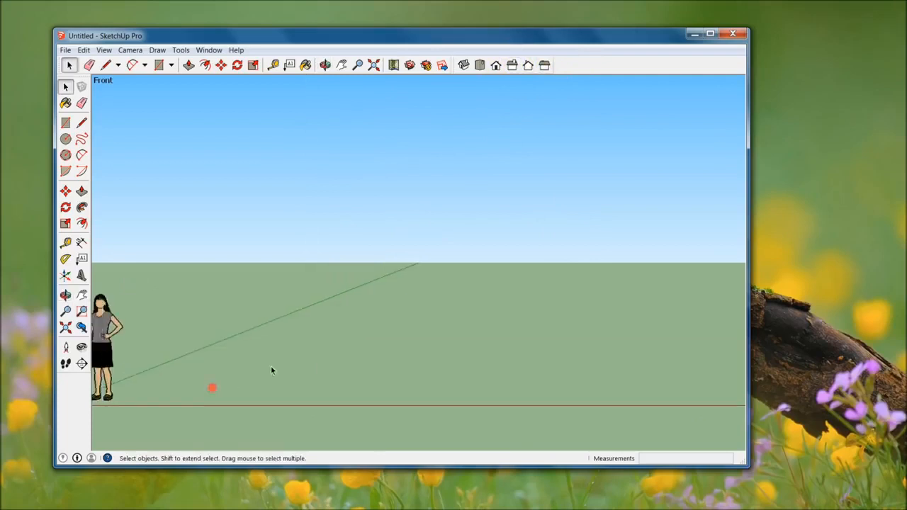
pyautogui.moveTo(338, 292); pyautogui.dragTo(310, 399, button='middle')
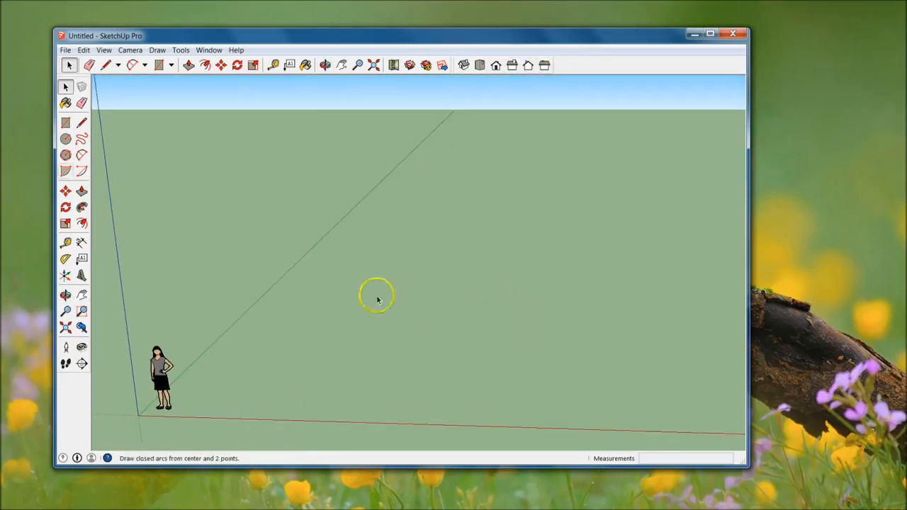
# Draw a practice line on the ground beside the figure, locking its direction parallel to the red axis
pyautogui.click(83, 124)
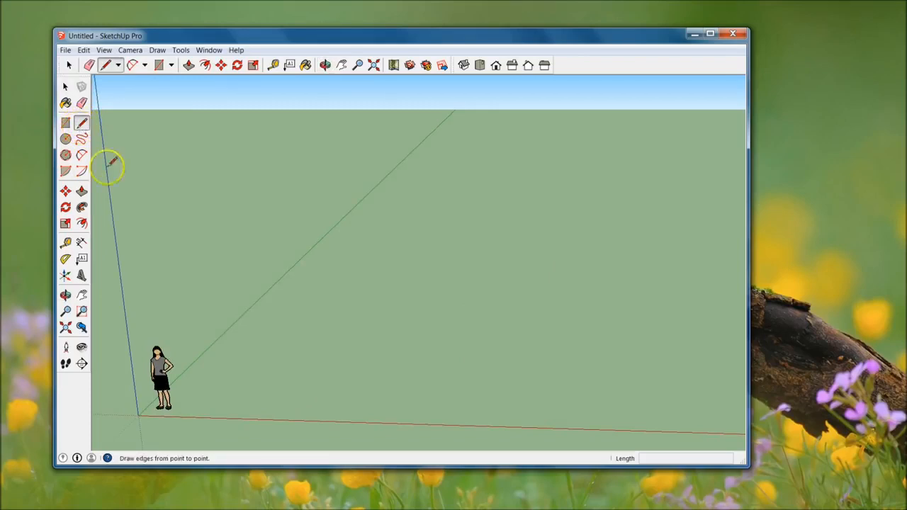
pyautogui.click(384, 365)
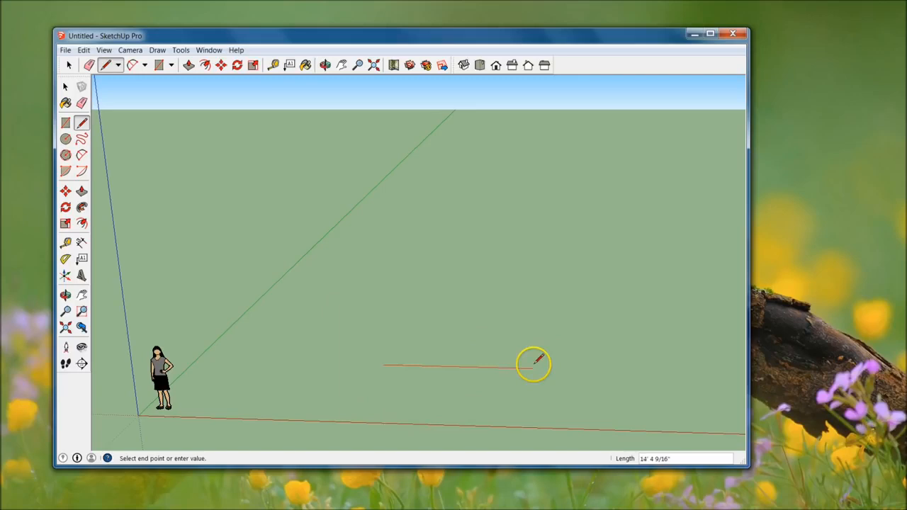
pyautogui.moveTo(533, 363); pyautogui.dragTo(548, 373, button='middle')
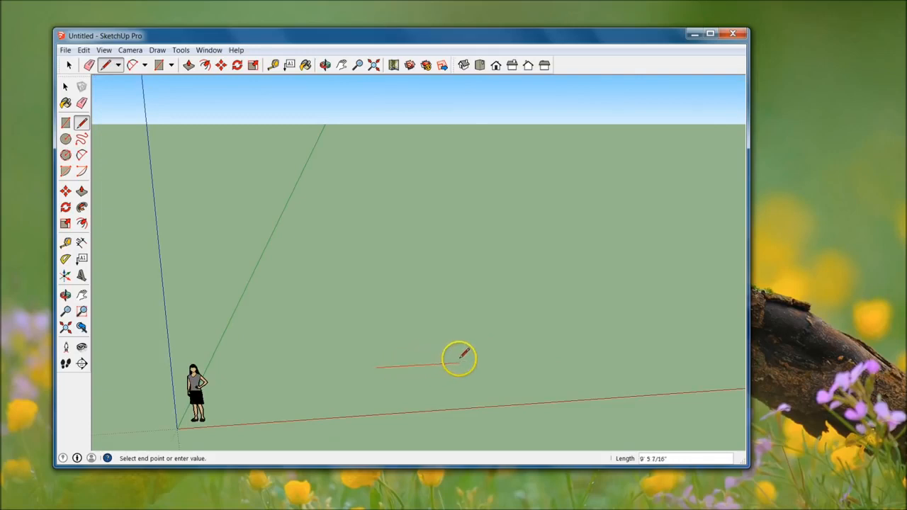
pyautogui.press('shift')
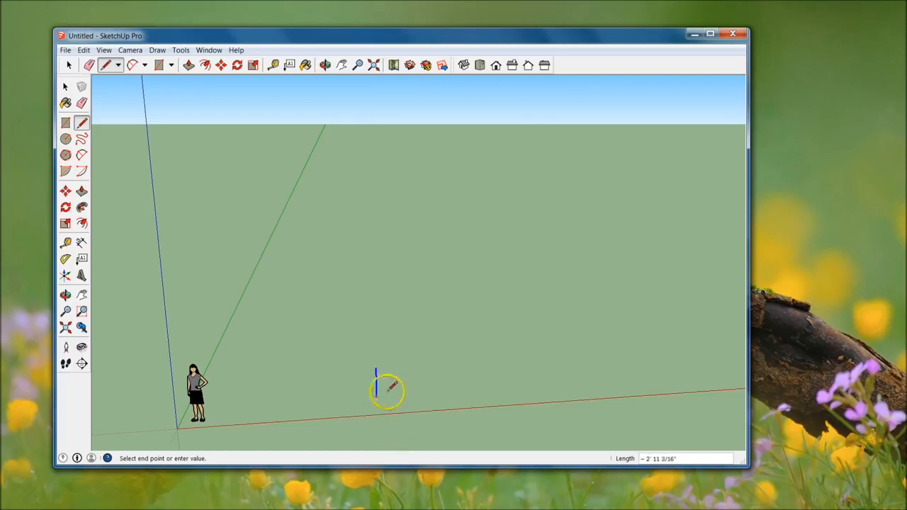
pyautogui.press('shift')
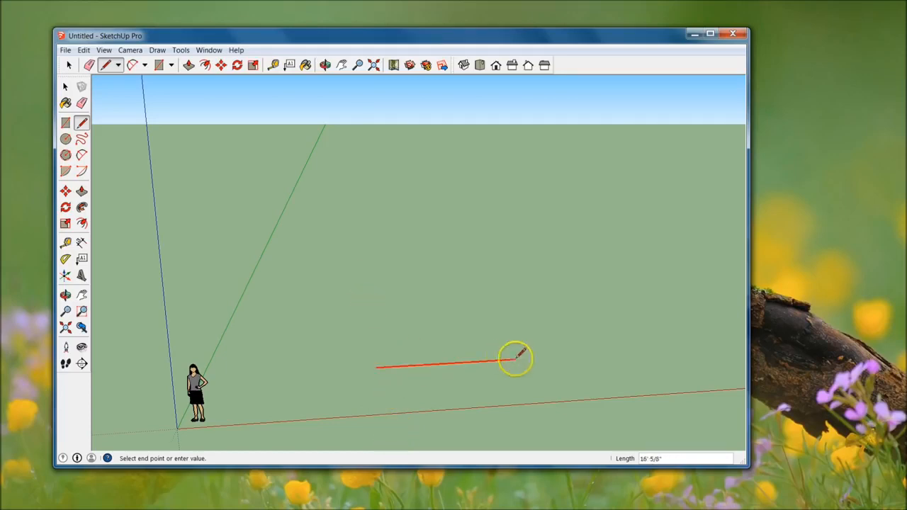
pyautogui.moveTo(596, 354); pyautogui.dragTo(631, 352)
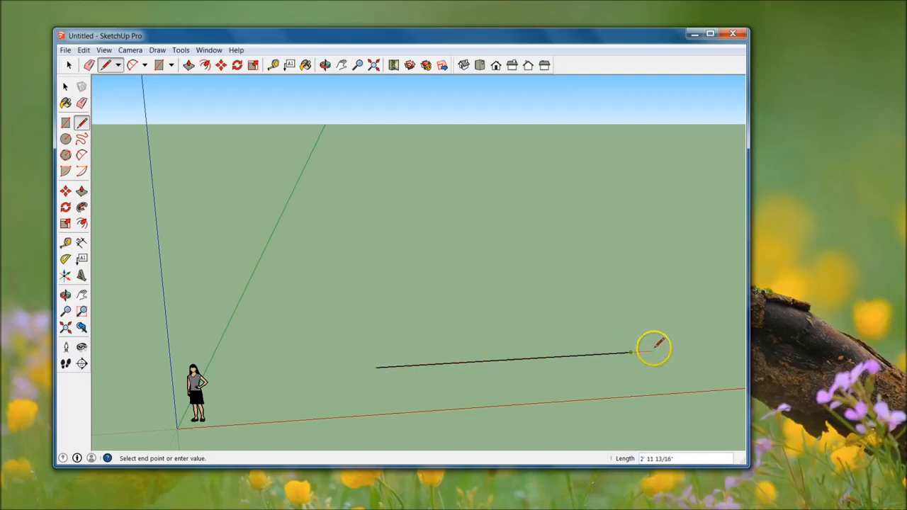
pyautogui.press('Escape')
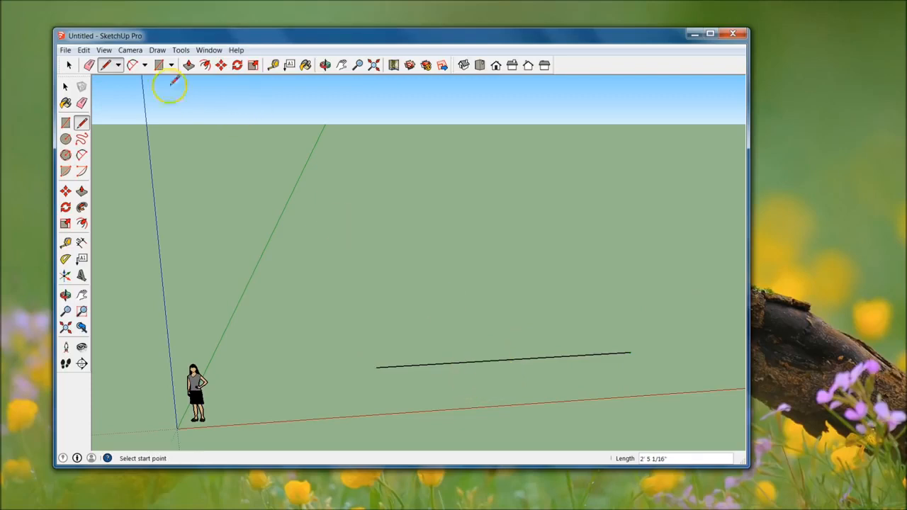
# Try a short line behind the first practice line and undo both lines
pyautogui.click(84, 50)
pyautogui.click(79, 65)
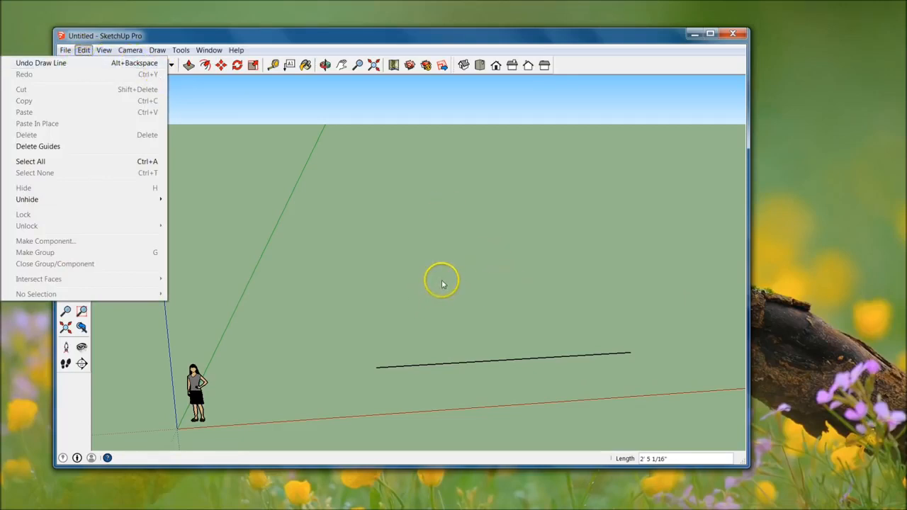
pyautogui.click(496, 311)
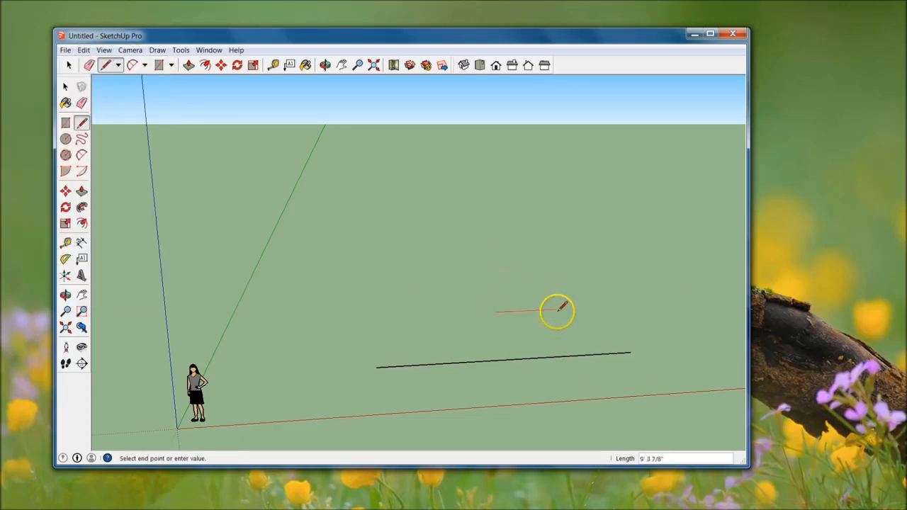
pyautogui.press('Escape')
pyautogui.click(491, 310)
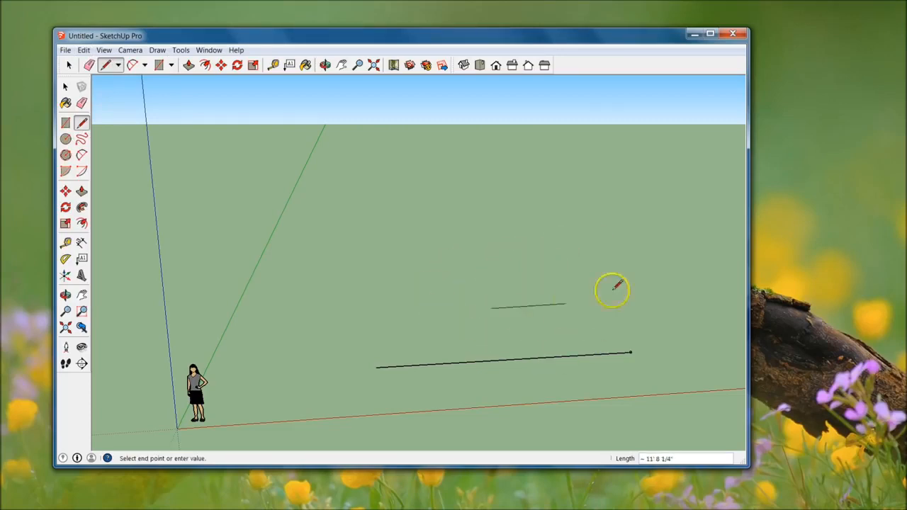
pyautogui.press('Escape')
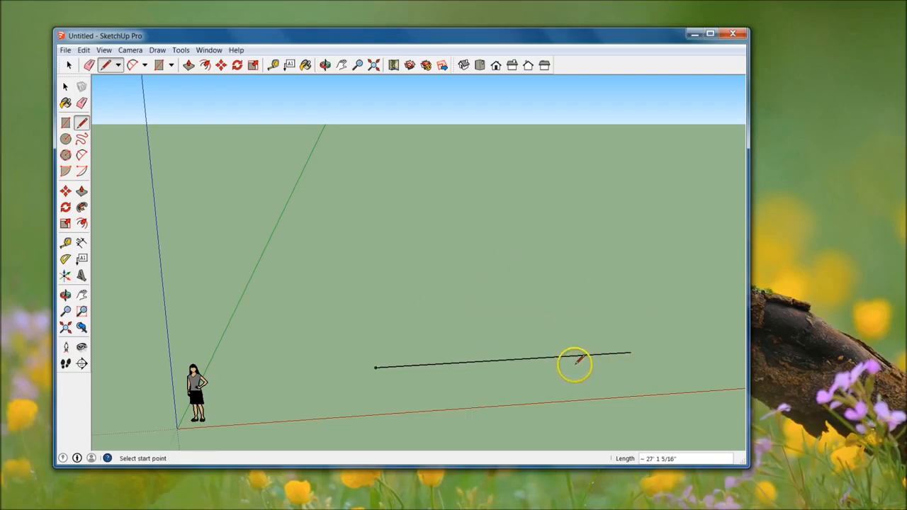
pyautogui.hotkey('ctrl', 'z')
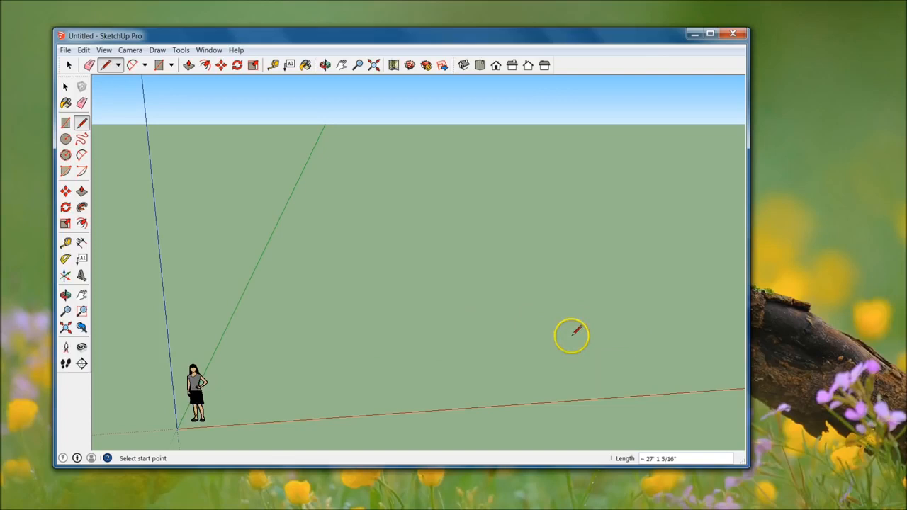
# Draw a 30' line along the red axis and continue from its end with a second side along the green axis
pyautogui.click(394, 372)
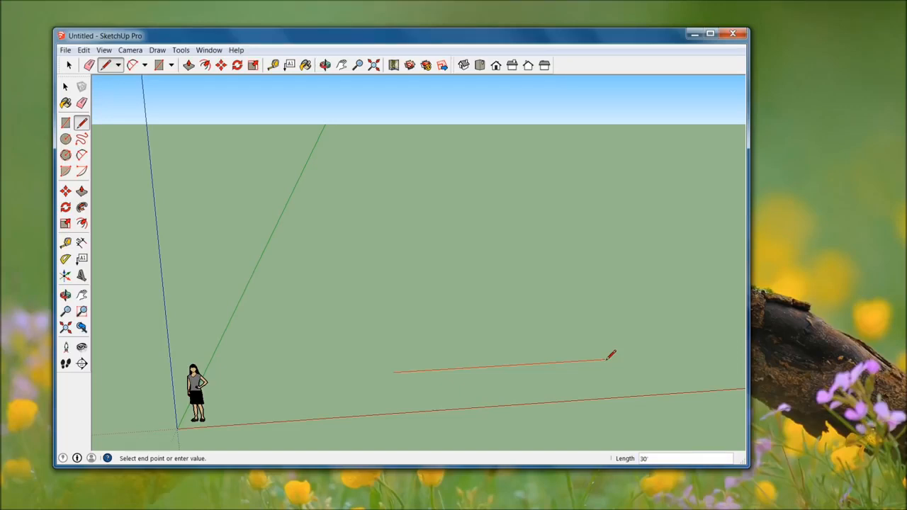
pyautogui.press('Return')
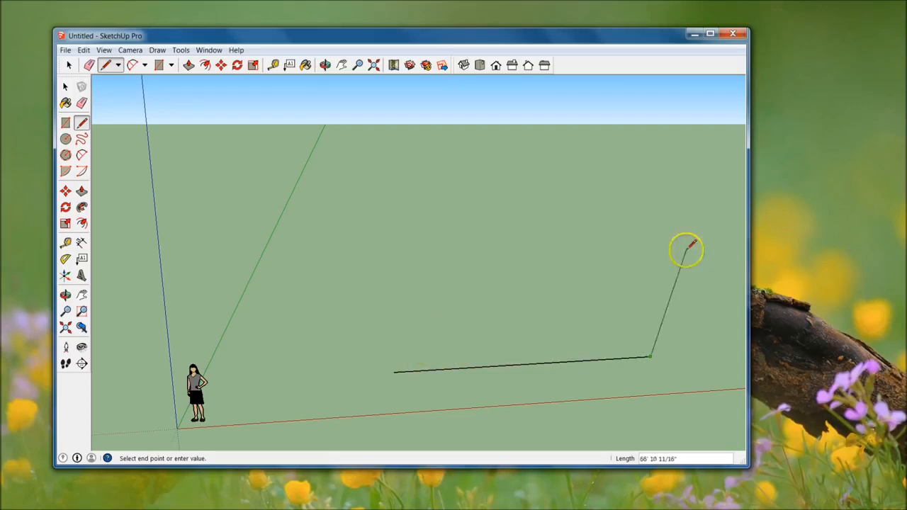
pyautogui.moveTo(652, 340)
pyautogui.mouseDown(button='middle')
pyautogui.moveTo(324, 431)
pyautogui.moveTo(480, 364)
pyautogui.moveTo(519, 207)
pyautogui.mouseUp(button='middle')
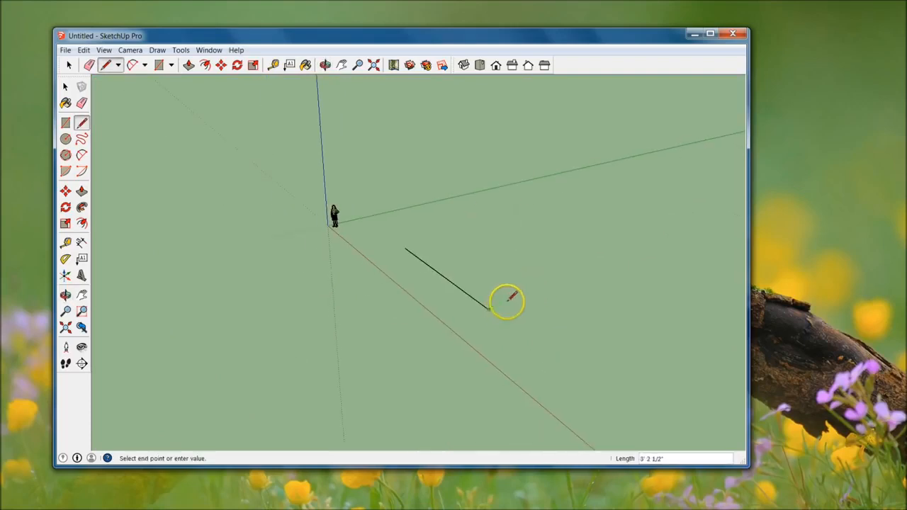
pyautogui.scroll(2, 510, 296)
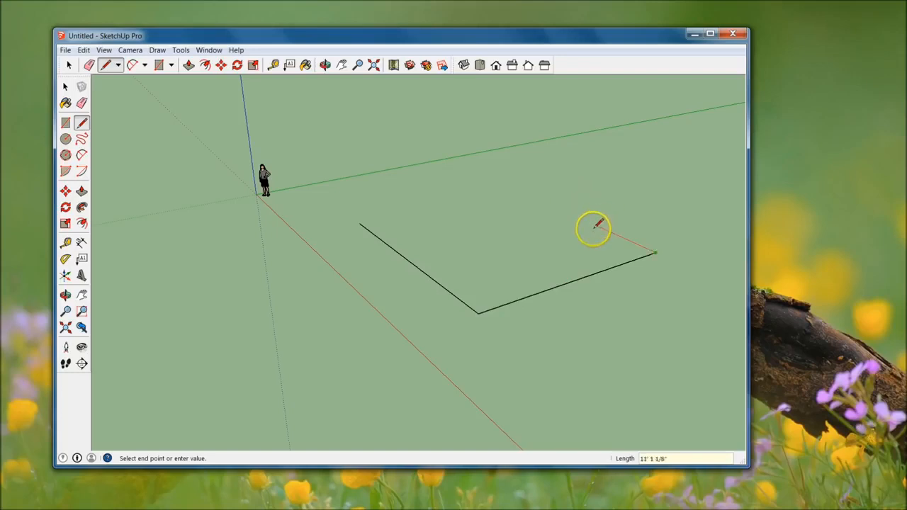
# Draw the third side 30' long, locked to the red direction and aligned with the first line's starting endpoint
pyautogui.press('shift')
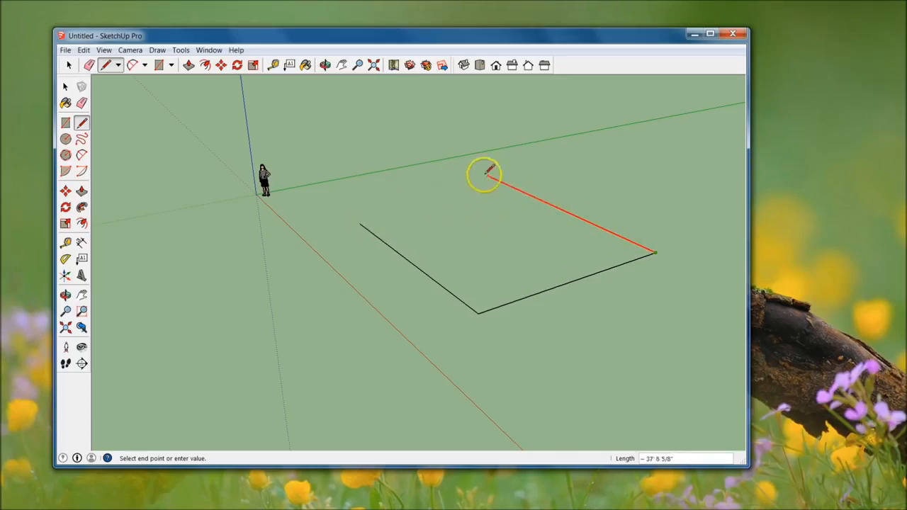
pyautogui.write("30'")
pyautogui.press('Return')
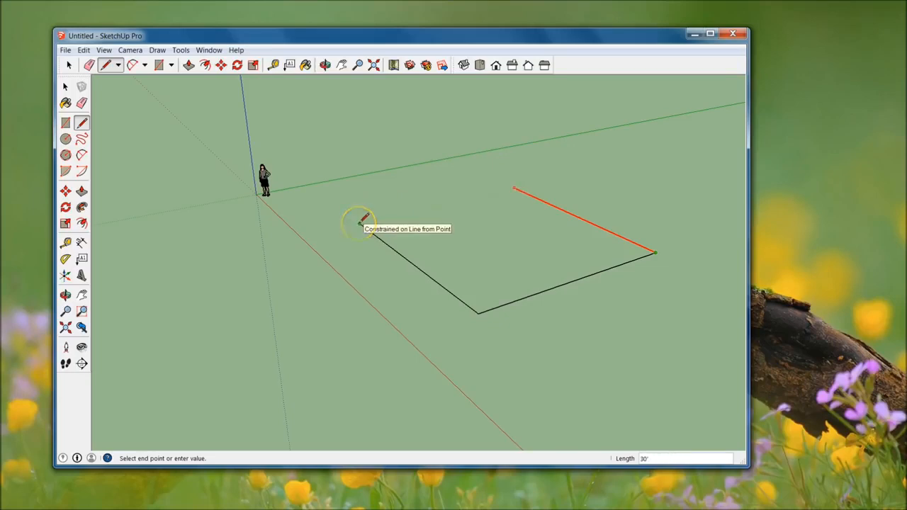
pyautogui.click(361, 224)
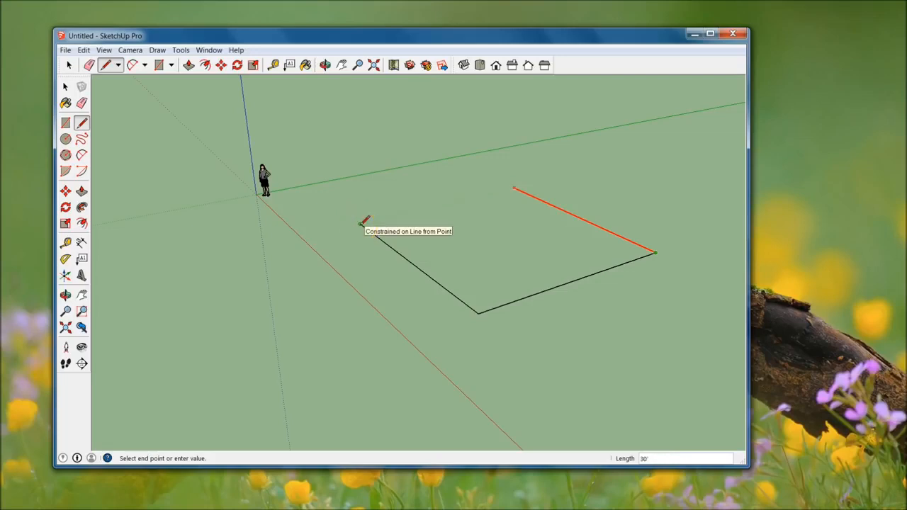
pyautogui.click(361, 225)
# Maximize the window and close the square with a line joining its two open endpoints
pyautogui.doubleClick(366, 30)
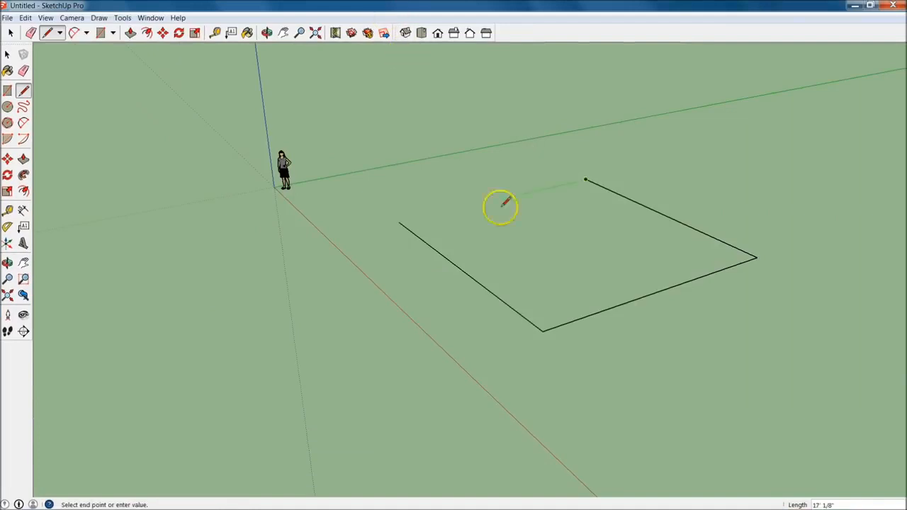
pyautogui.press('Escape')
pyautogui.click(587, 182)
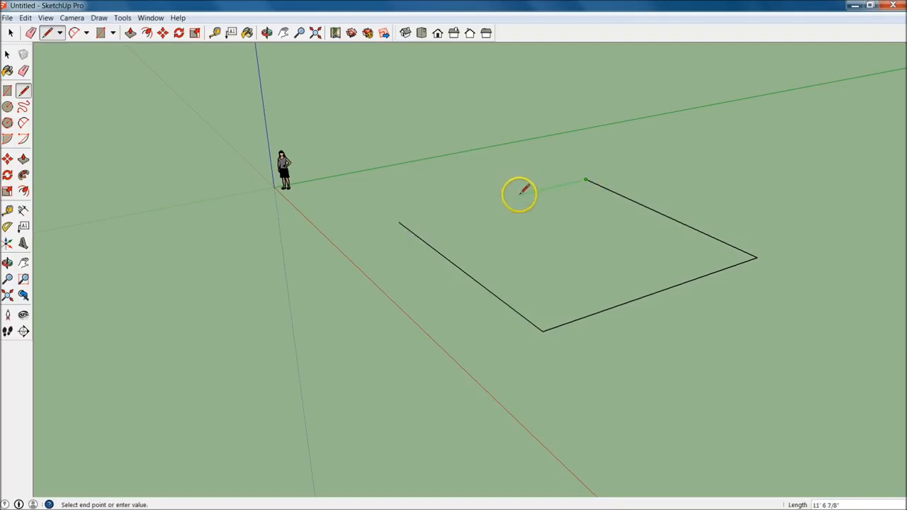
pyautogui.click(400, 222)
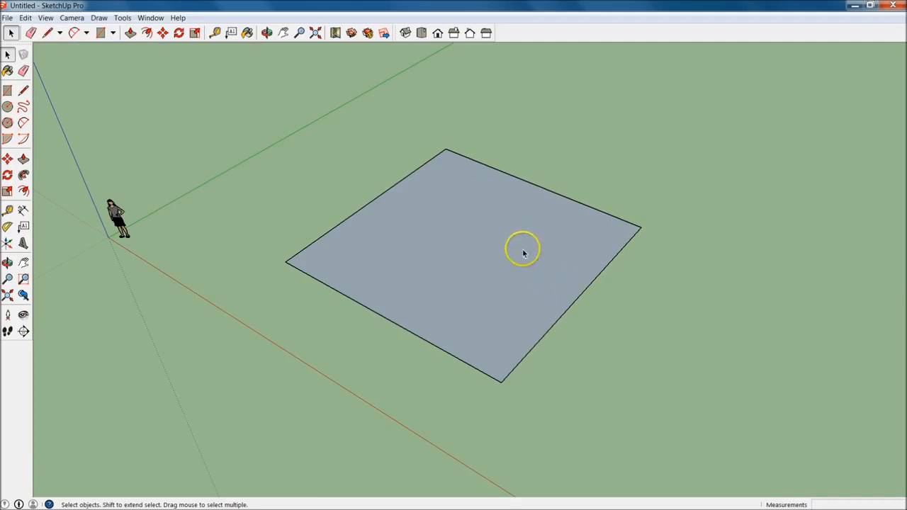
# Push/Pull the square face upward into a box and set its height to 10'
pyautogui.moveTo(526, 289); pyautogui.dragTo(510, 210, button='middle')
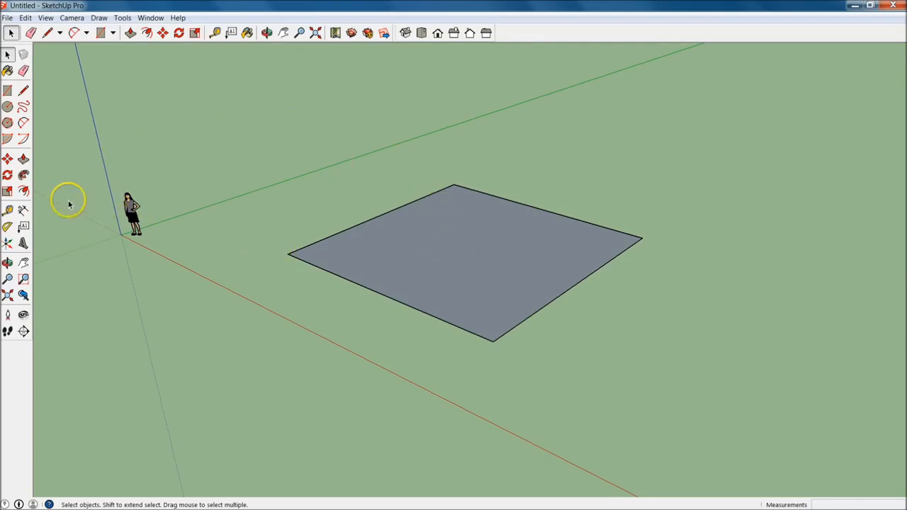
pyautogui.click(23, 160)
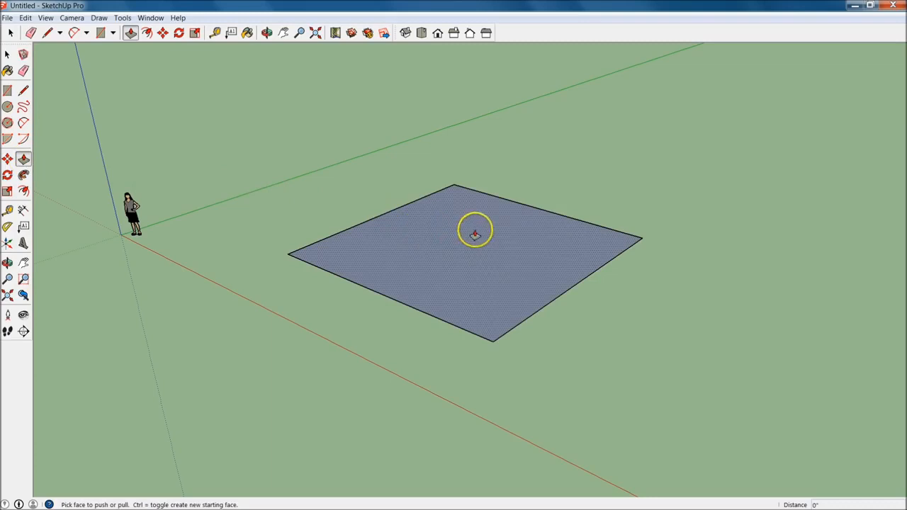
pyautogui.moveTo(471, 247); pyautogui.dragTo(476, 86)
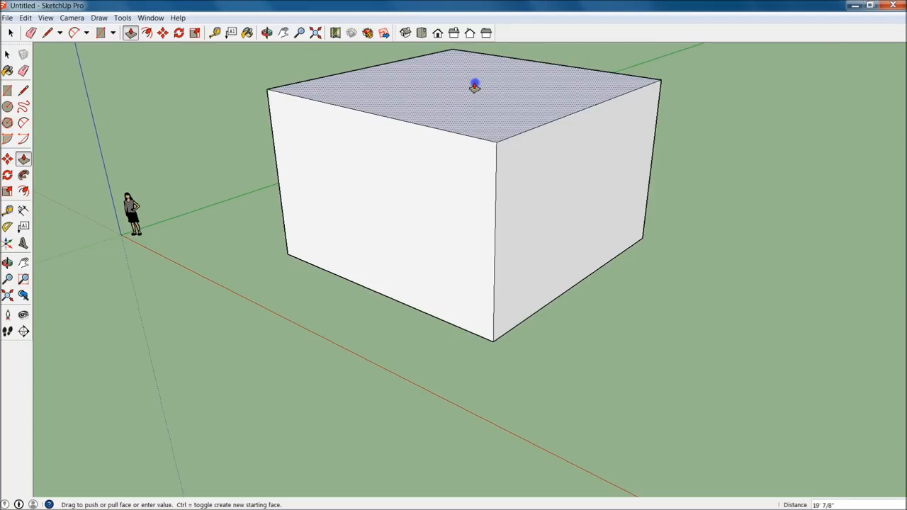
pyautogui.click(475, 87)
pyautogui.click(502, 80)
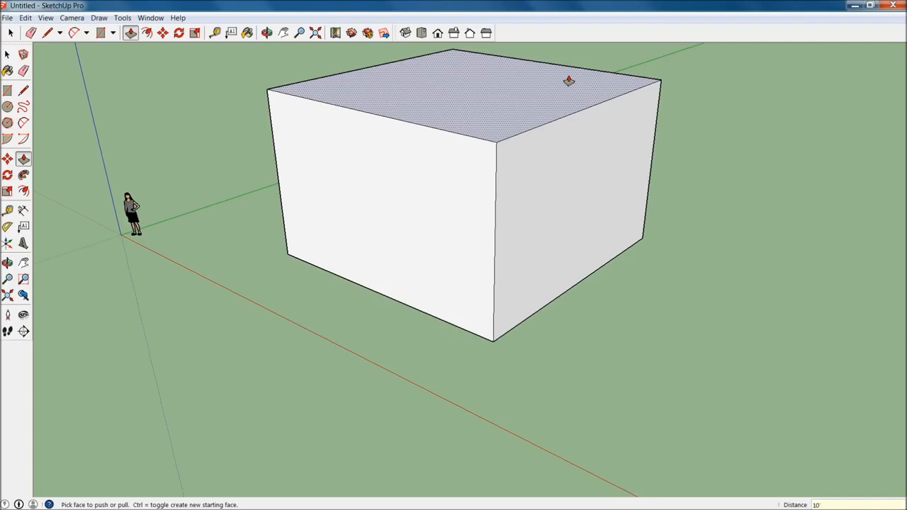
pyautogui.click(569, 80)
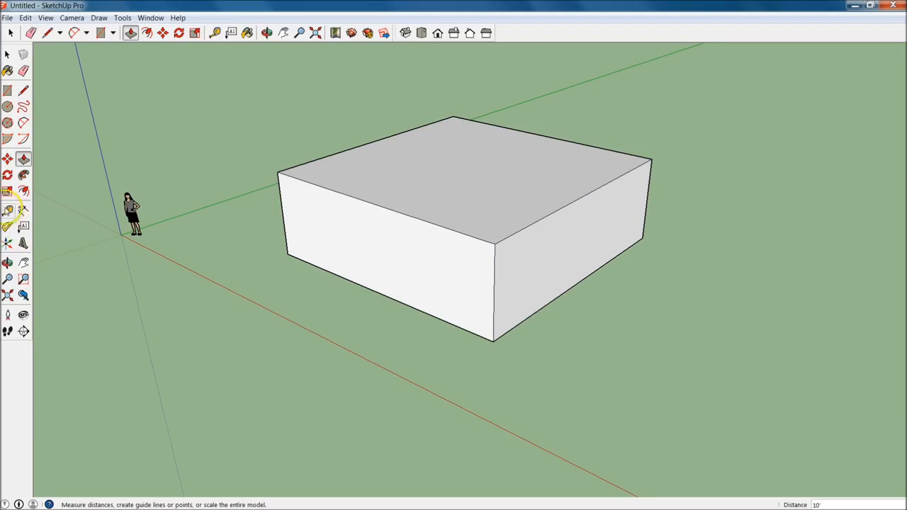
# Measure with the Tape Measure tool from a point on the box's bottom edge
pyautogui.click(7, 209)
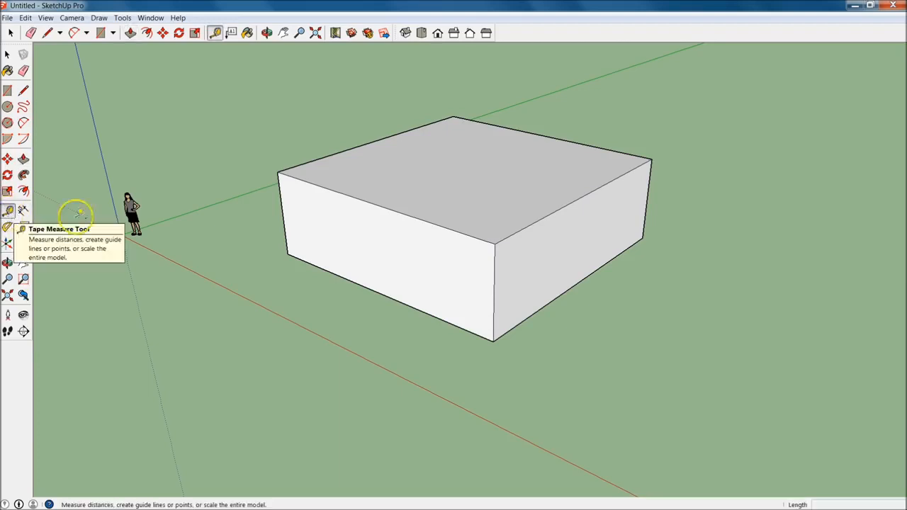
pyautogui.click(555, 298)
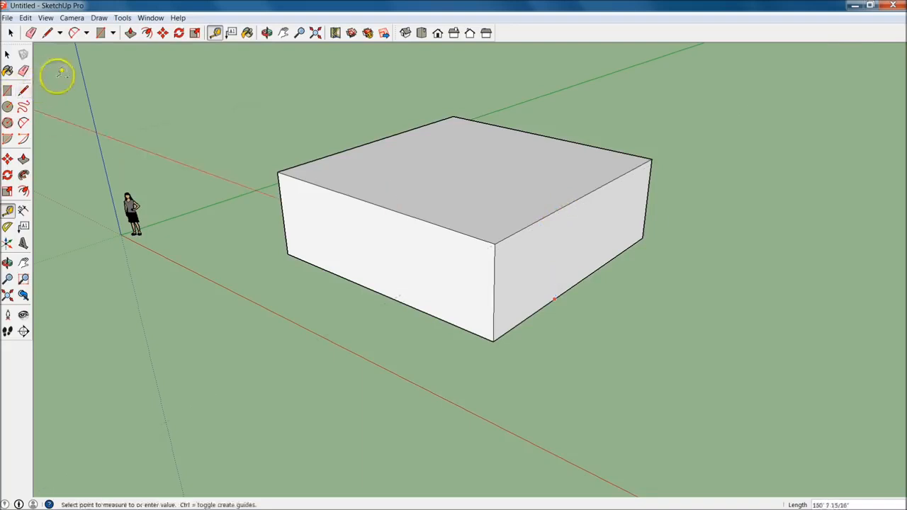
pyautogui.click(23, 90)
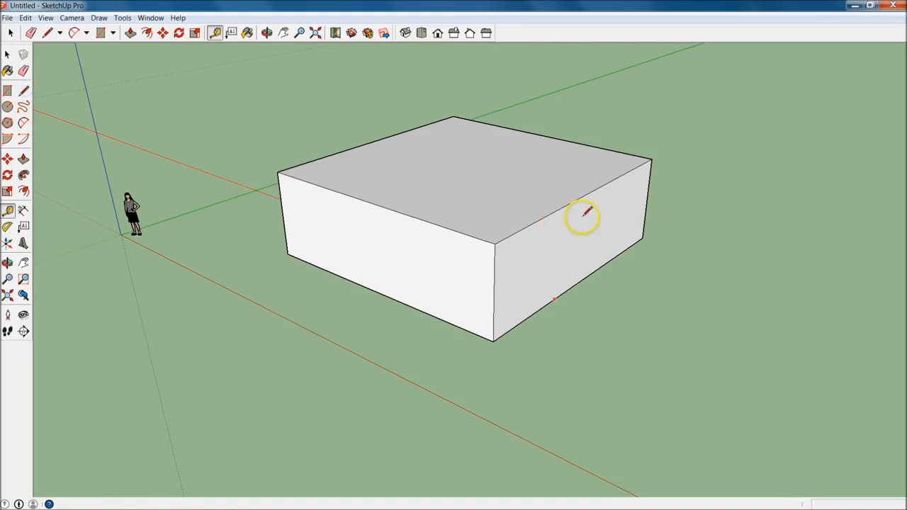
pyautogui.press('space')
pyautogui.click(23, 90)
pyautogui.click(494, 339)
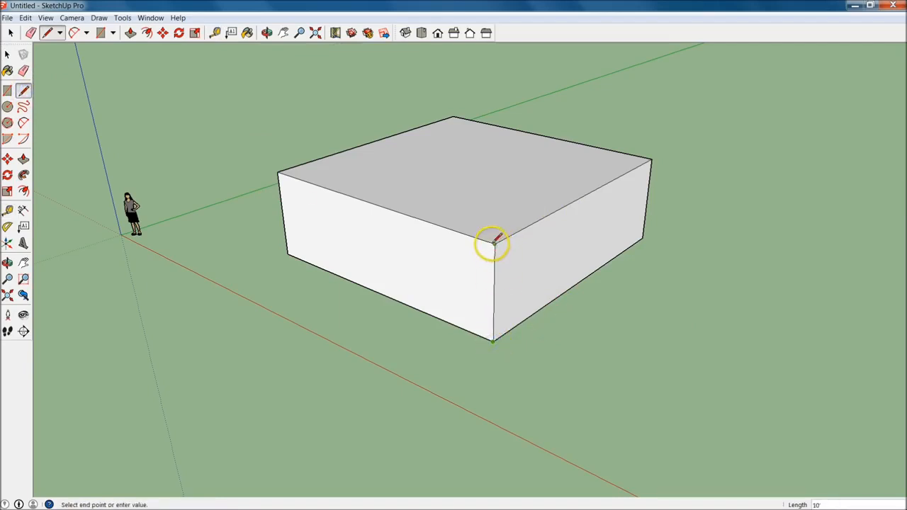
# Measure the box's height from its bottom edge to its top edge with the Tape Measure, leaving a guide along the top edge
pyautogui.click(8, 210)
pyautogui.click(534, 310)
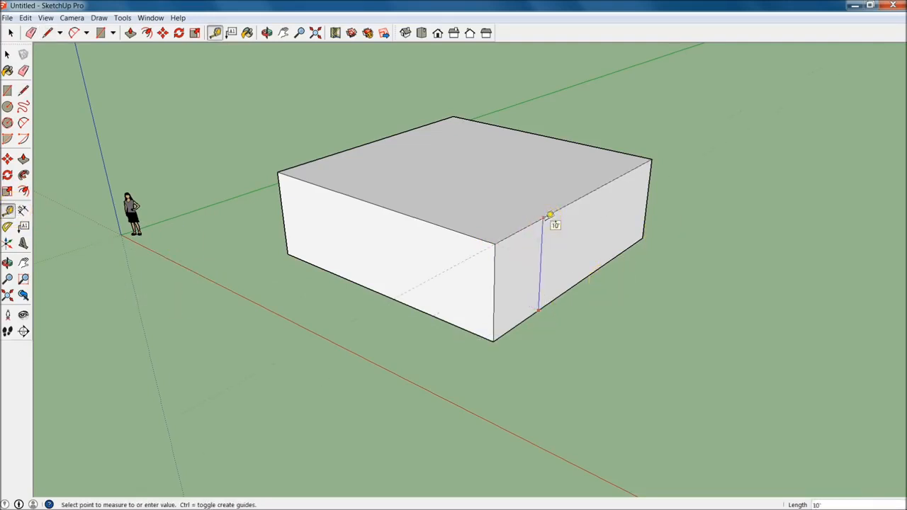
pyautogui.click(550, 213)
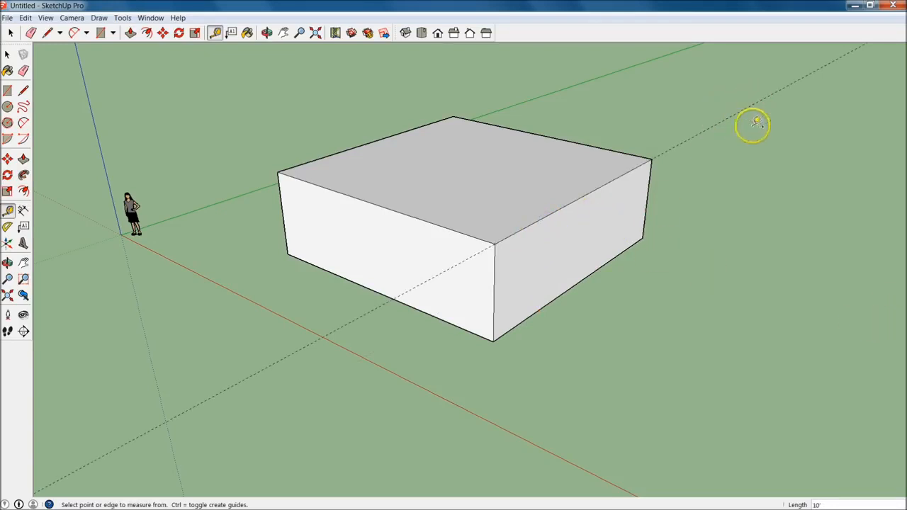
# Draw a short line extending the box's bottom edge and try a vertical line from its end up to the guide
pyautogui.press('l')
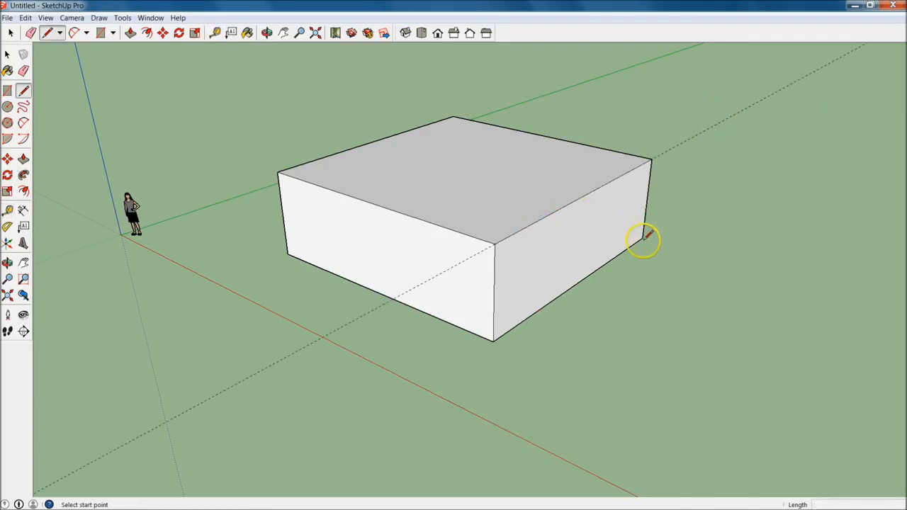
pyautogui.scroll(-2, 647, 236)
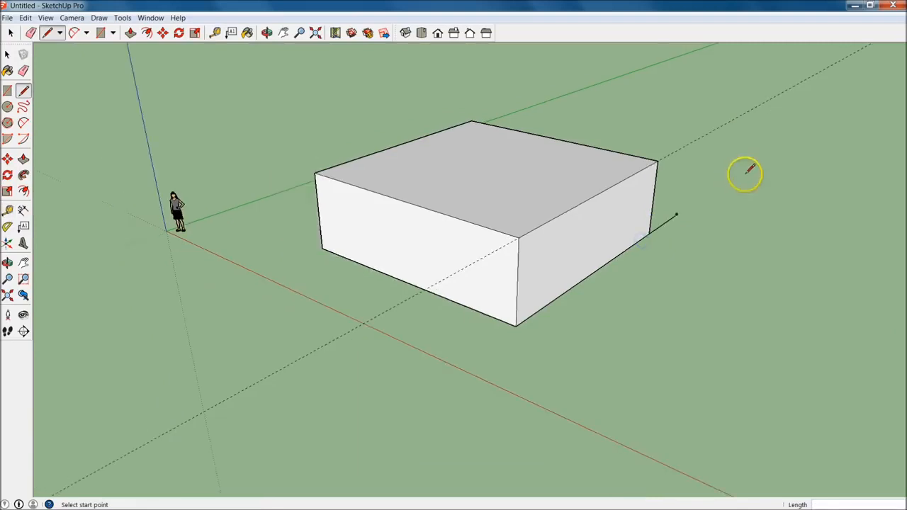
pyautogui.click(677, 214)
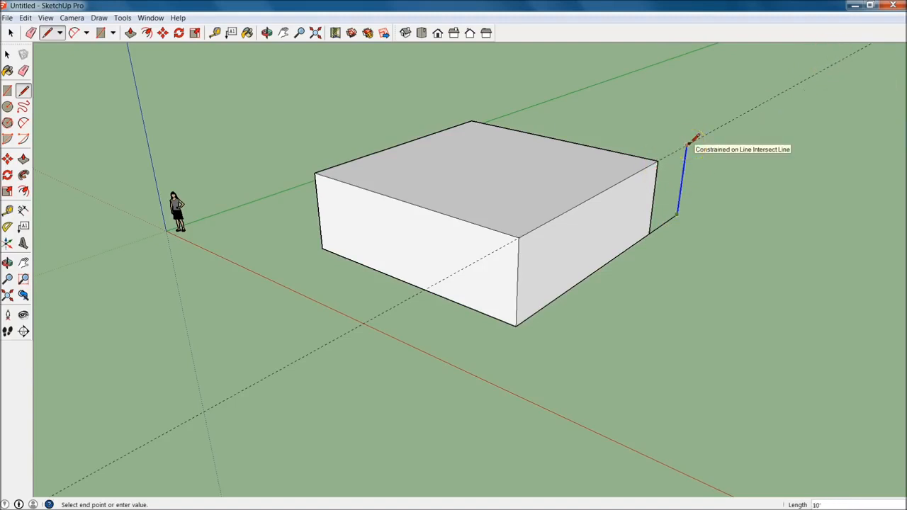
pyautogui.scroll(-5, 694, 139)
pyautogui.moveTo(699, 172); pyautogui.dragTo(858, 73, button='middle')
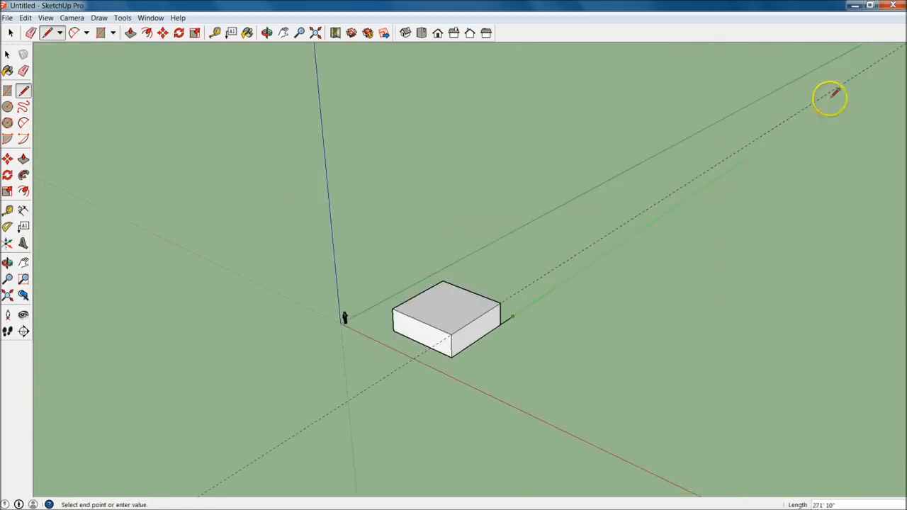
pyautogui.press('Escape')
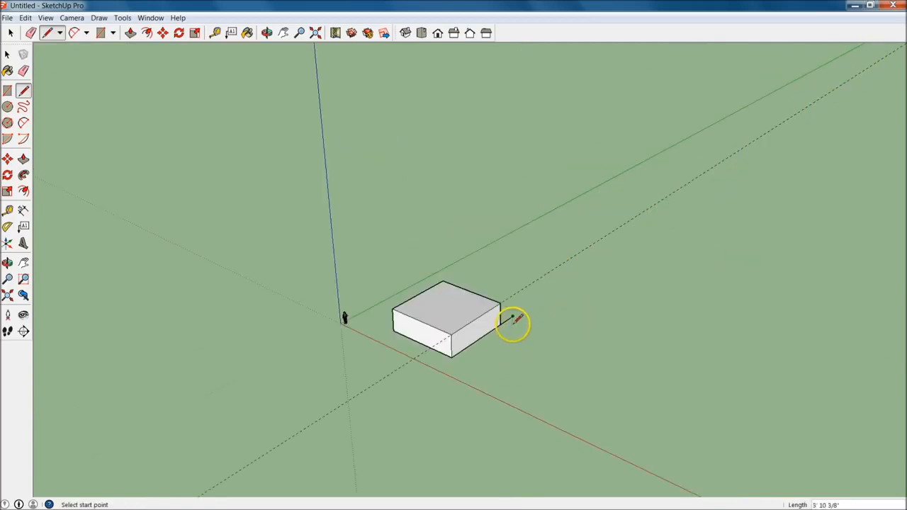
# Delete the short line beyond the box's bottom corner and the guide line
pyautogui.scroll(3, 511, 324)
pyautogui.press('space')
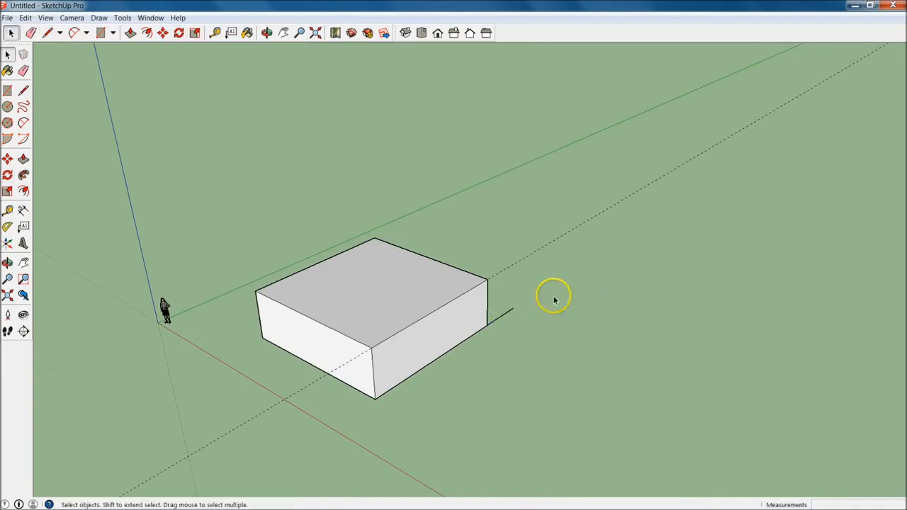
pyautogui.click(499, 320)
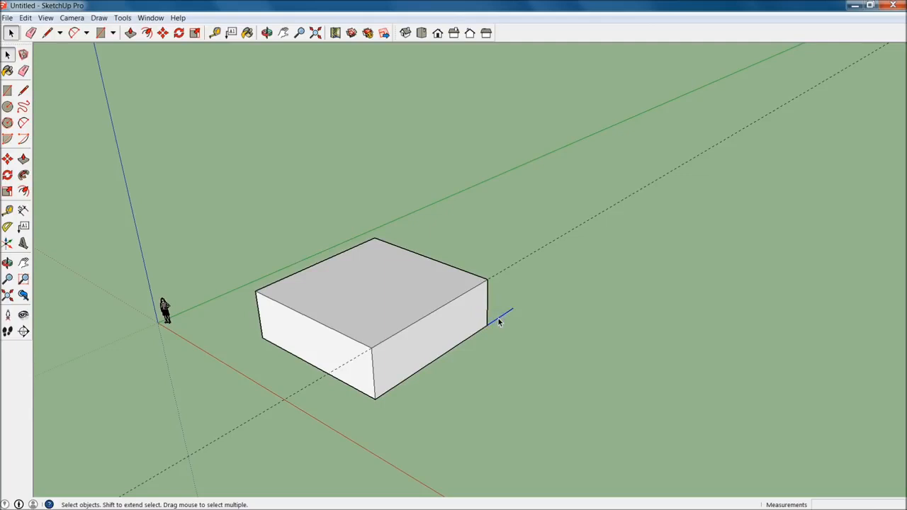
pyautogui.press('Delete')
# Draw a 10' by 10' rectangle on the ground beside the box, with its first corner in line with the box's front edge
pyautogui.moveTo(395, 301)
pyautogui.mouseDown(button='middle')
pyautogui.moveTo(662, 380)
pyautogui.moveTo(620, 367)
pyautogui.mouseUp(button='middle')
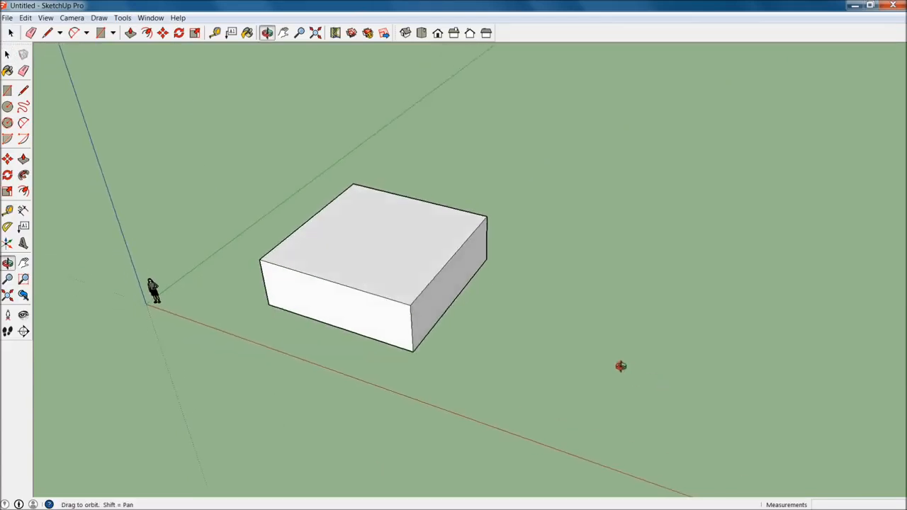
pyautogui.press('l')
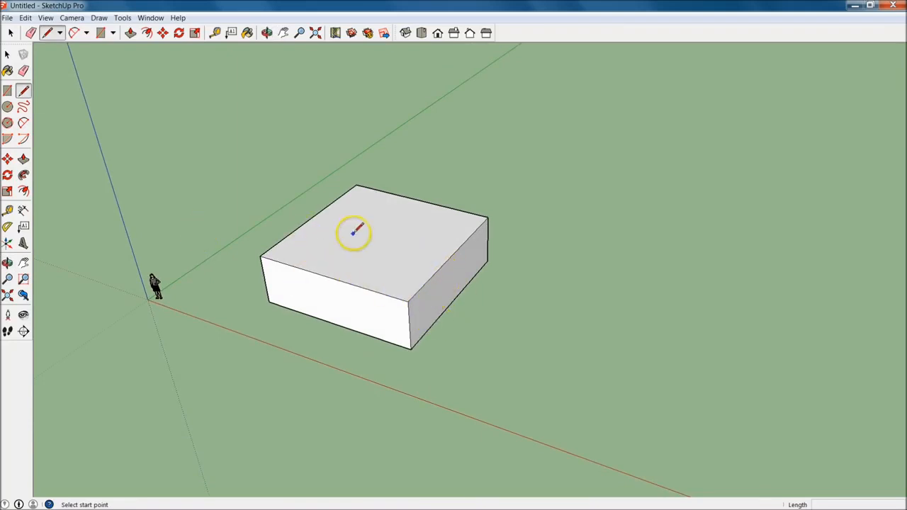
pyautogui.click(8, 92)
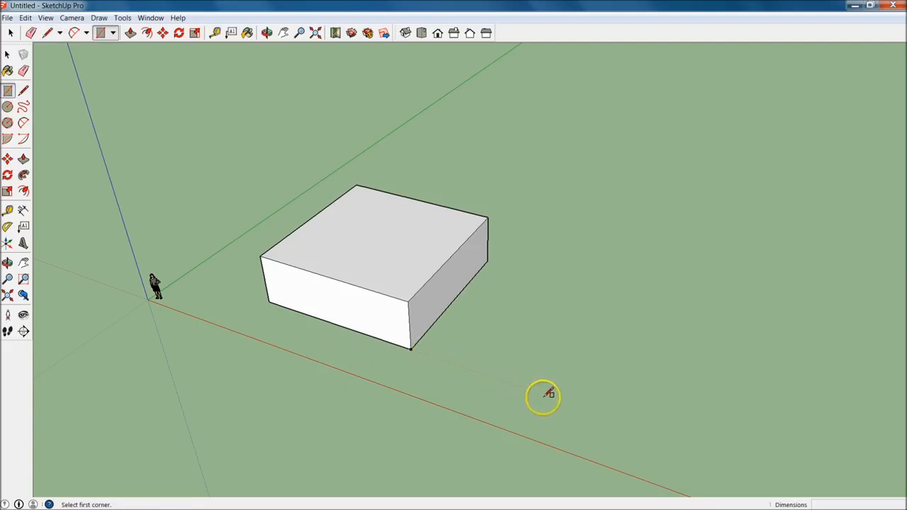
pyautogui.click(566, 401)
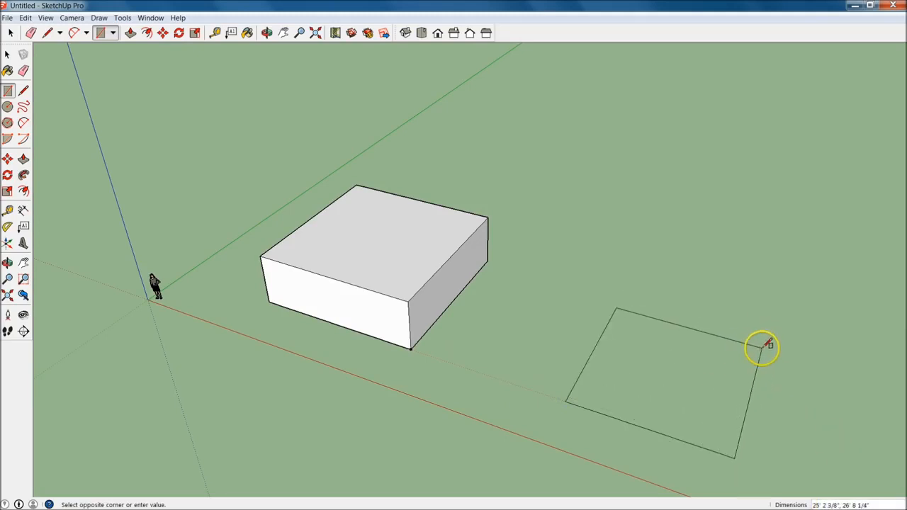
pyautogui.click(769, 345)
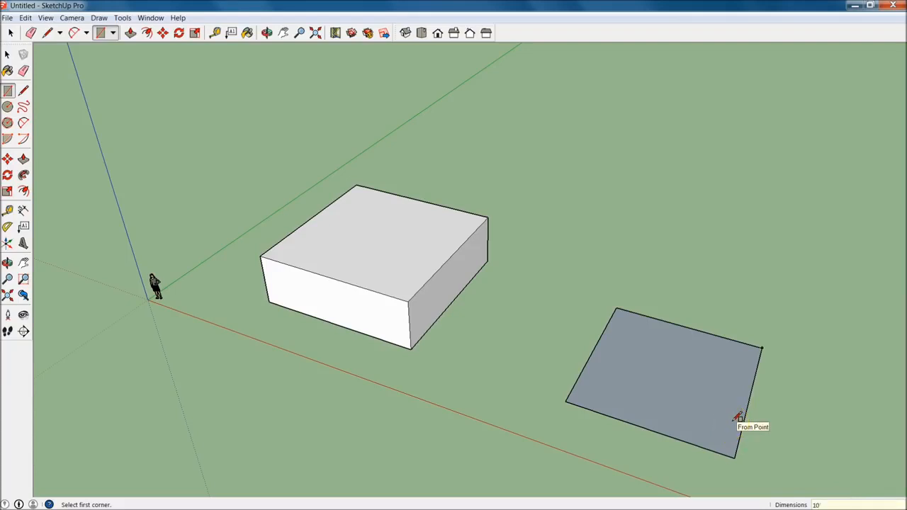
pyautogui.write('10')
pyautogui.press('Return')
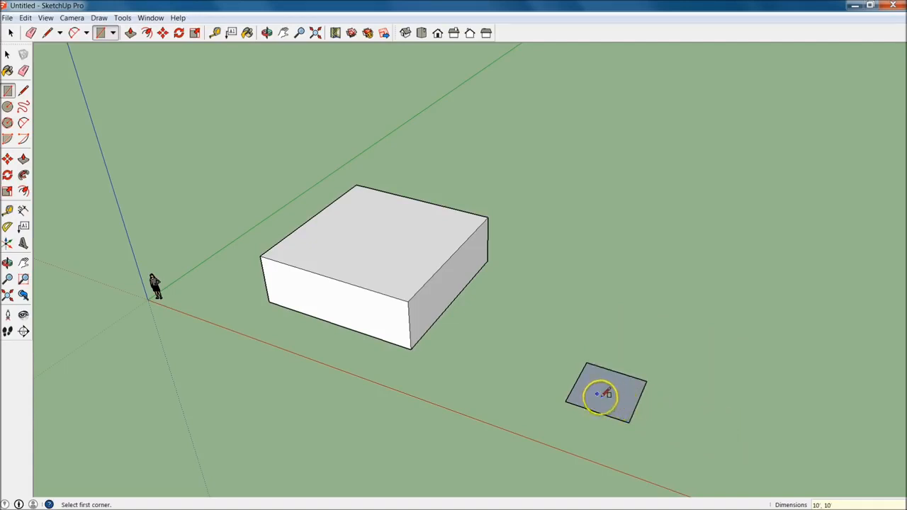
# Check the small square's side lengths by tracing along its edges with the Line tool
pyautogui.press('l')
pyautogui.moveTo(566, 400)
pyautogui.mouseDown()
pyautogui.moveTo(622, 410)
pyautogui.moveTo(631, 421)
pyautogui.mouseUp()
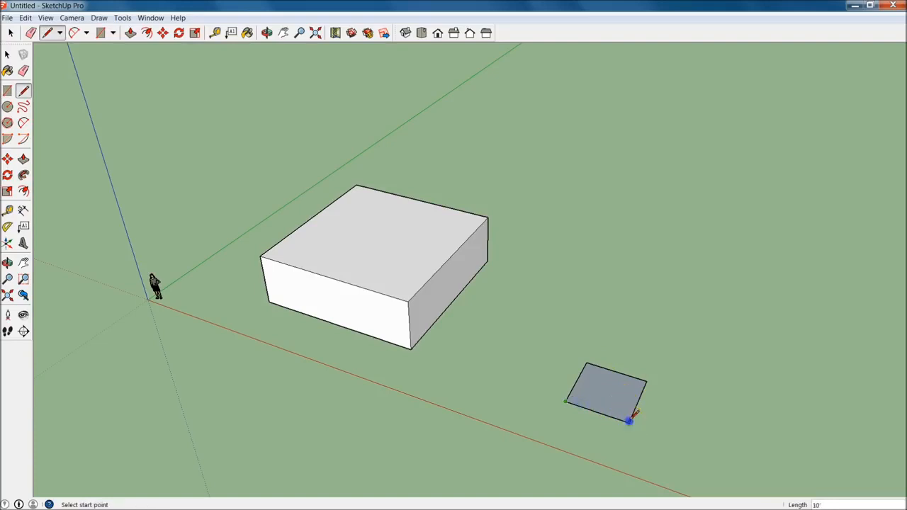
pyautogui.click(645, 382)
pyautogui.press('Escape')
pyautogui.moveTo(702, 426); pyautogui.dragTo(603, 361, button='middle')
pyautogui.press('p')
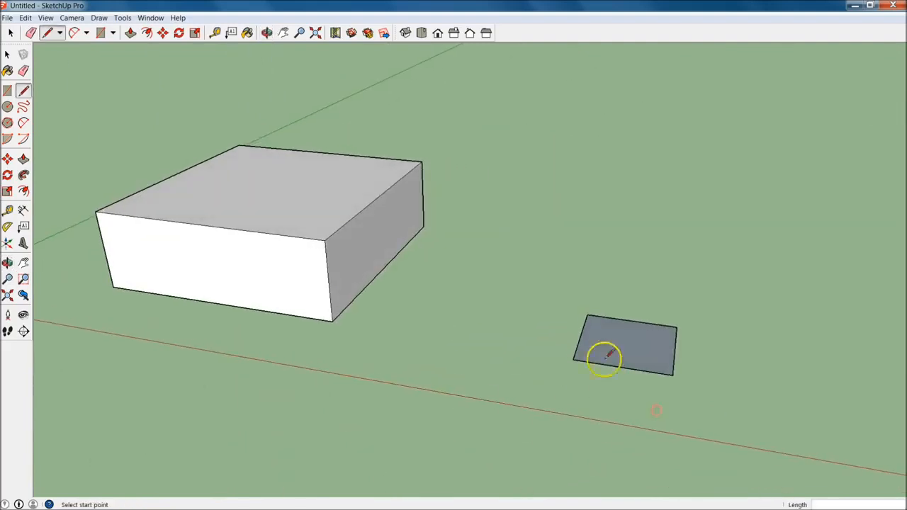
pyautogui.click(642, 347)
pyautogui.press('Escape')
pyautogui.press('space')
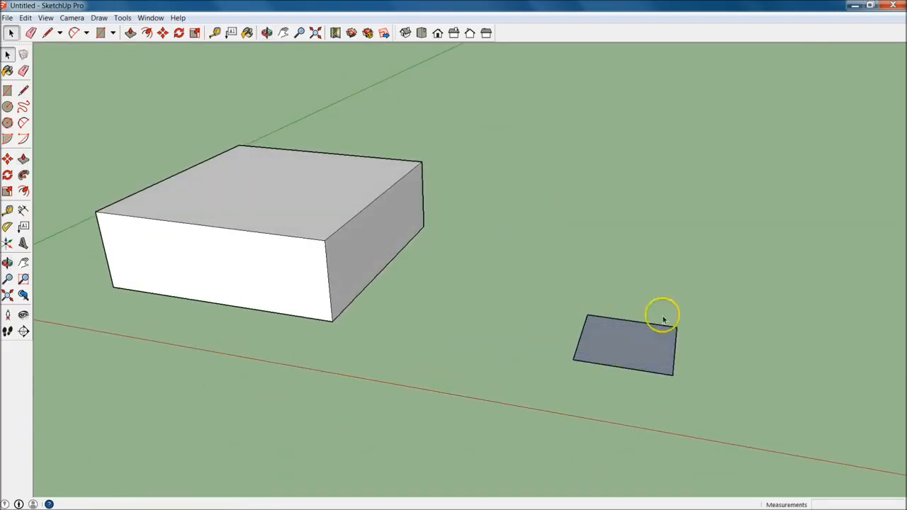
# Push/Pull the small square face upward into a cube with a distance of 120 inches (10')
pyautogui.click(24, 159)
pyautogui.click(24, 160)
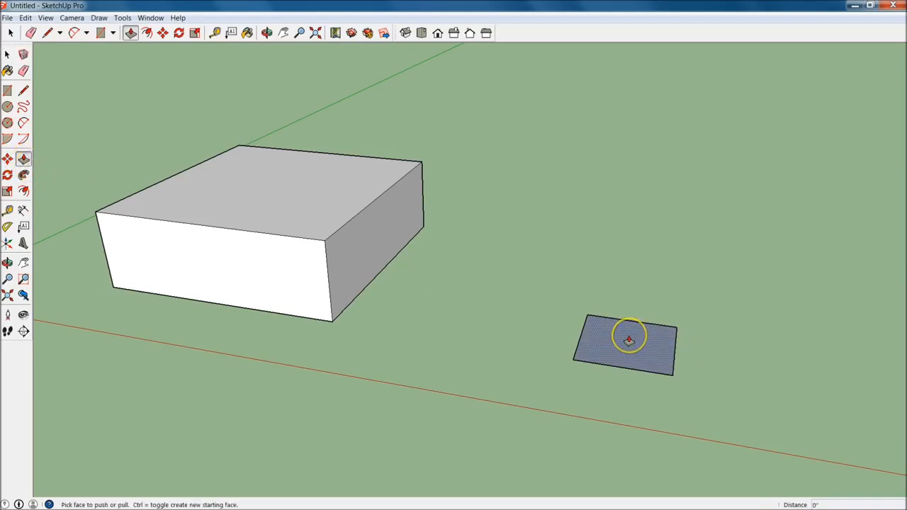
pyautogui.moveTo(629, 341); pyautogui.dragTo(633, 288)
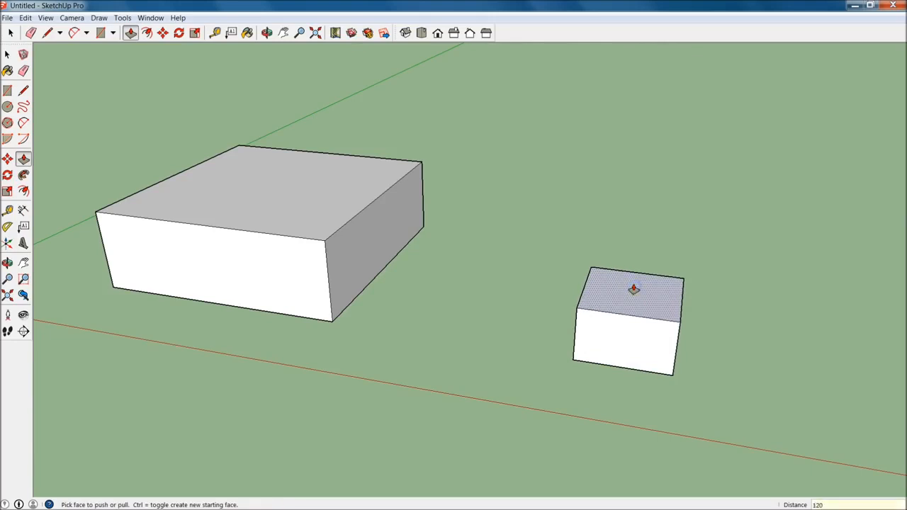
pyautogui.press('Return')
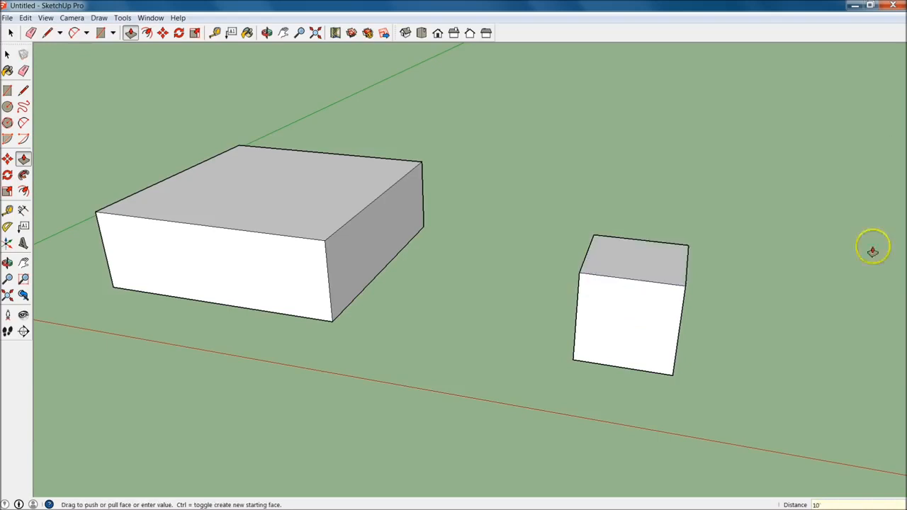
# Select the entire large box with an enclosing selection window and clear the selection again
pyautogui.moveTo(713, 283); pyautogui.dragTo(516, 284, button='middle')
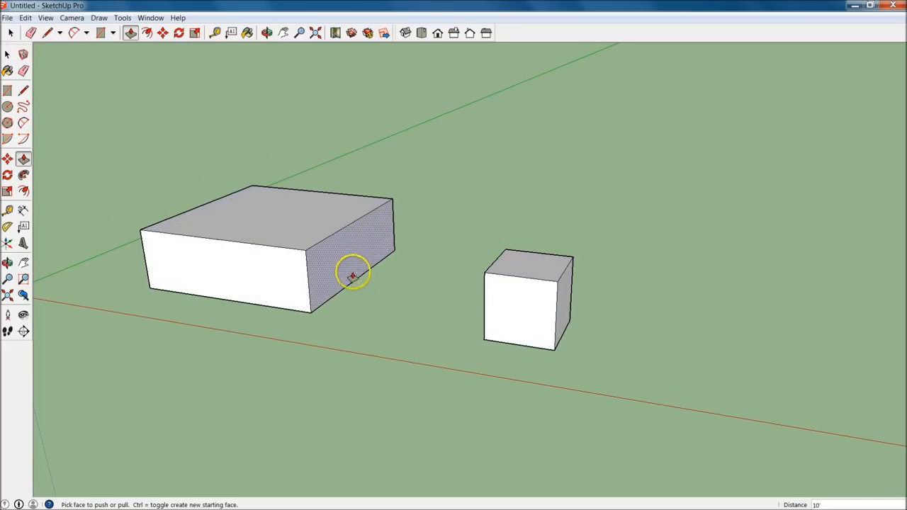
pyautogui.click(7, 55)
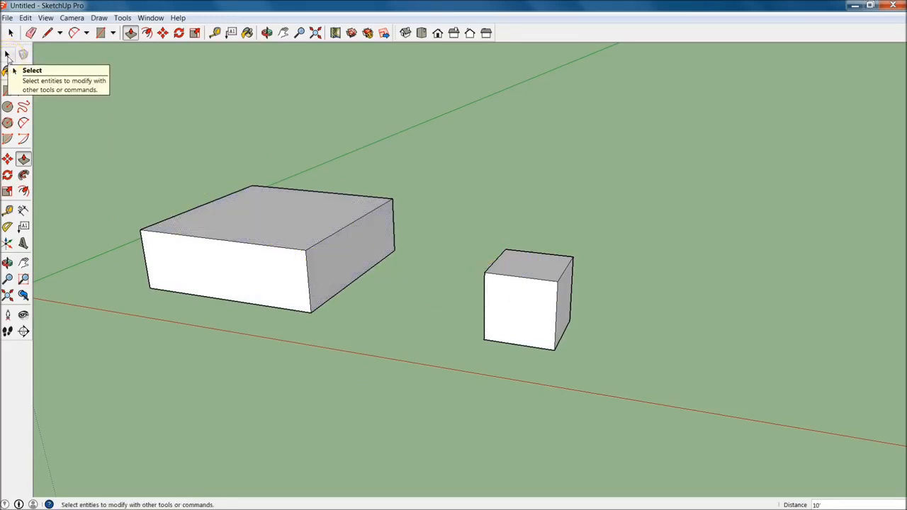
pyautogui.click(8, 55)
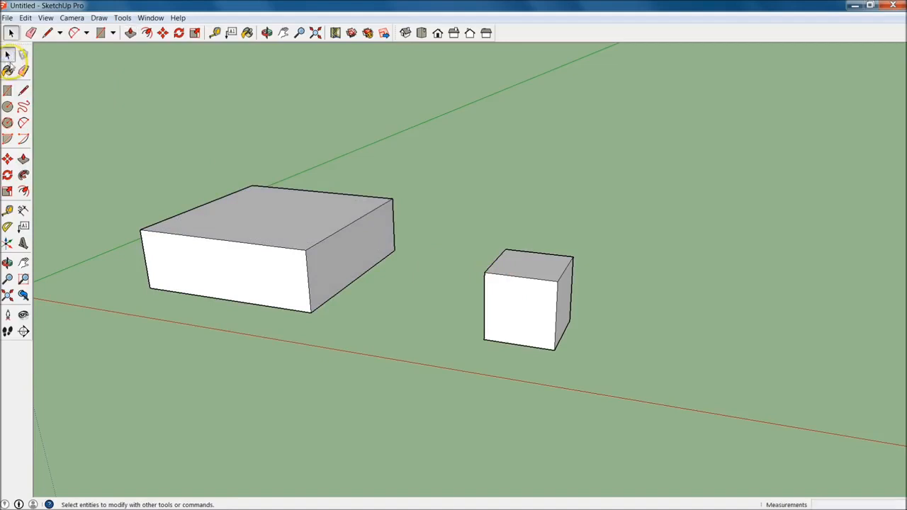
pyautogui.moveTo(81, 93); pyautogui.dragTo(437, 360)
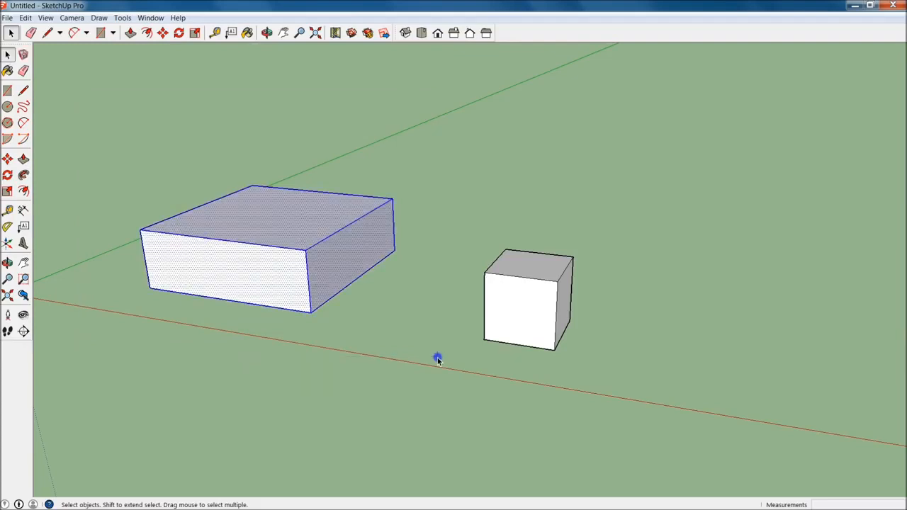
pyautogui.moveTo(372, 316); pyautogui.dragTo(417, 345, button='middle')
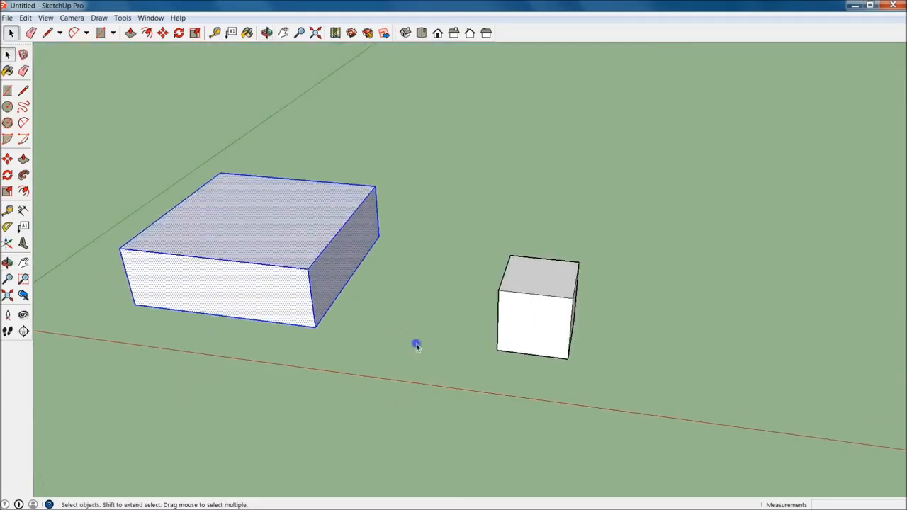
pyautogui.click(417, 344)
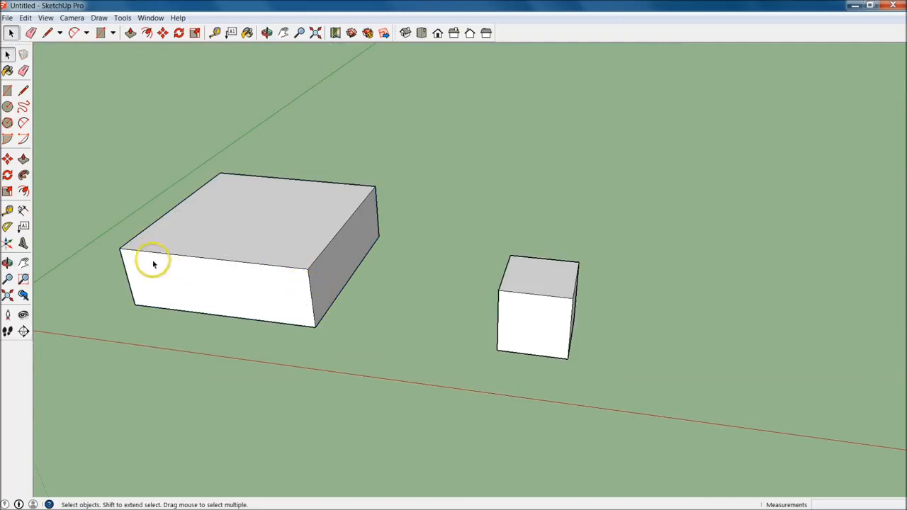
# Compare partial selections of the large box using a crossing window and an enclosing window around only part of it
pyautogui.moveTo(76, 146); pyautogui.dragTo(177, 389)
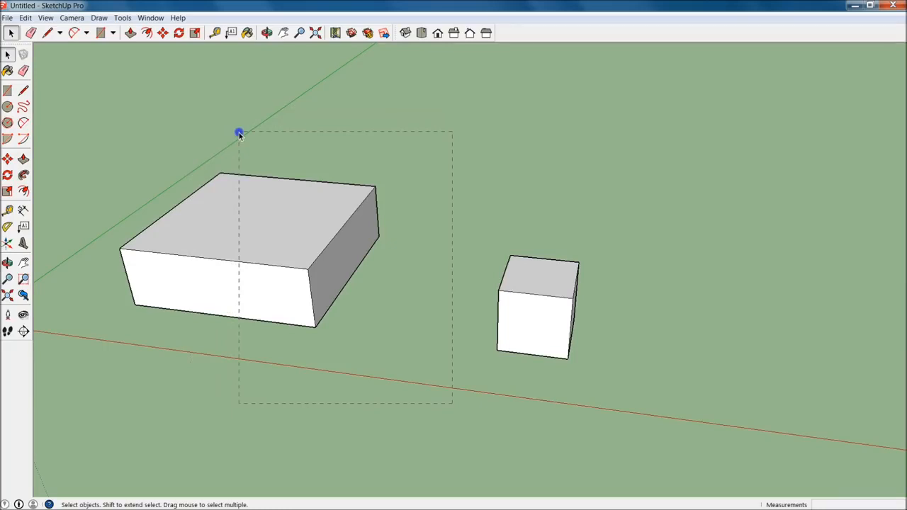
pyautogui.moveTo(238, 134); pyautogui.dragTo(239, 135)
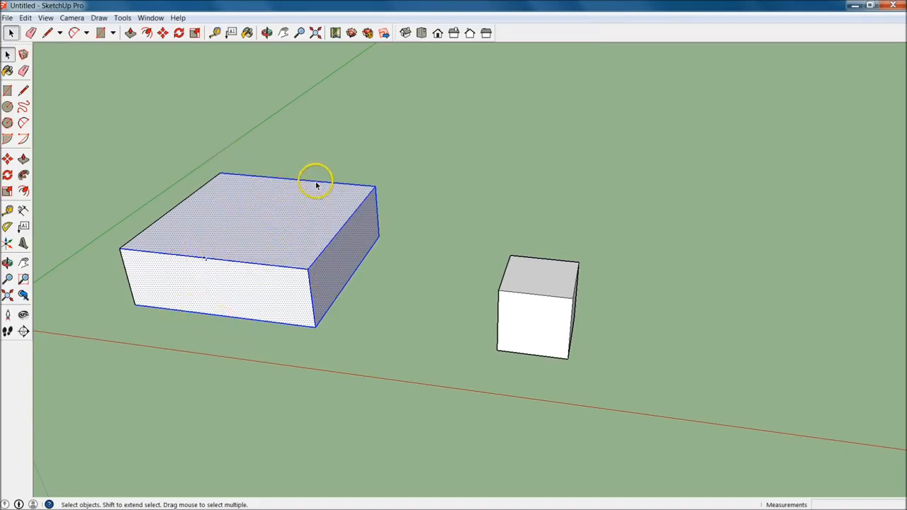
pyautogui.moveTo(464, 389); pyautogui.dragTo(317, 172)
pyautogui.moveTo(77, 107); pyautogui.dragTo(265, 391)
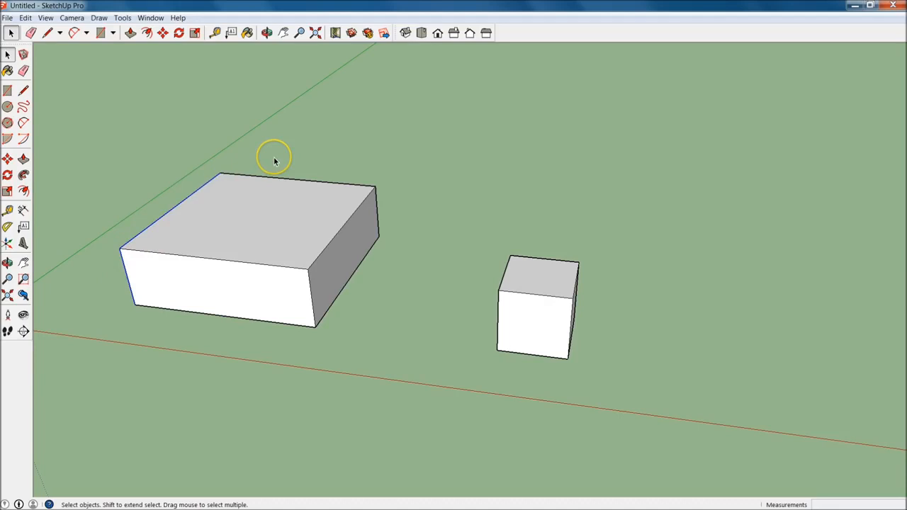
# Select the entire large box with an enclosing window and delete it, keeping the small cube
pyautogui.moveTo(86, 105); pyautogui.dragTo(434, 398)
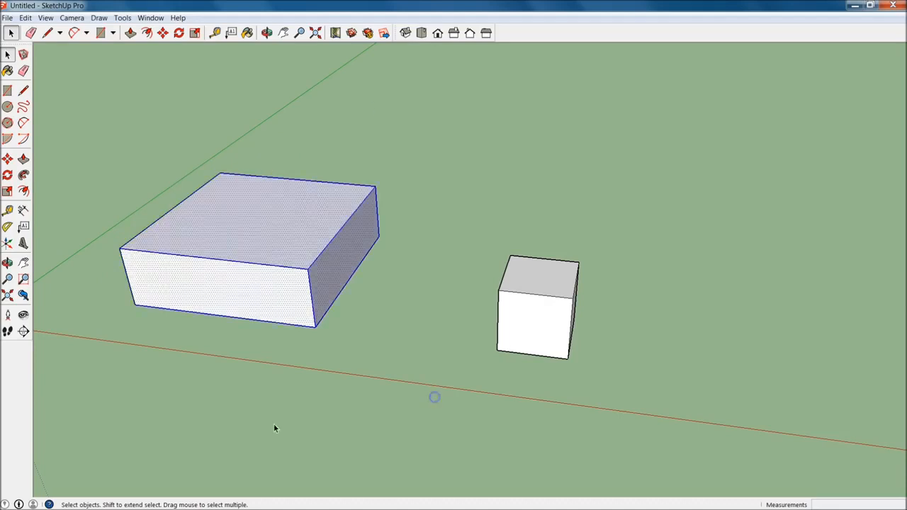
pyautogui.click(433, 146)
pyautogui.moveTo(86, 106); pyautogui.dragTo(422, 382)
pyautogui.press('Delete')
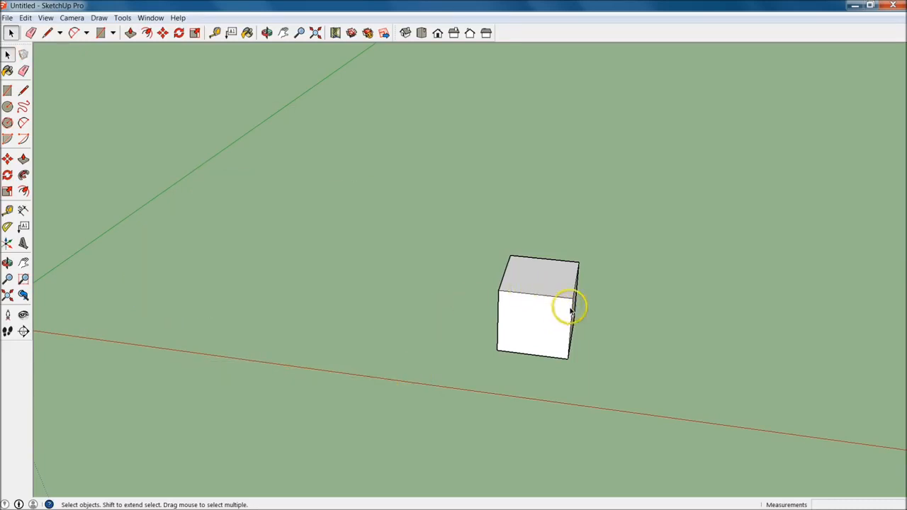
# Zoom in on the remaining cube and orbit around it to view its sides while the Line tool is active
pyautogui.scroll(2, 560, 359)
pyautogui.moveTo(560, 359); pyautogui.dragTo(557, 307, button='middle')
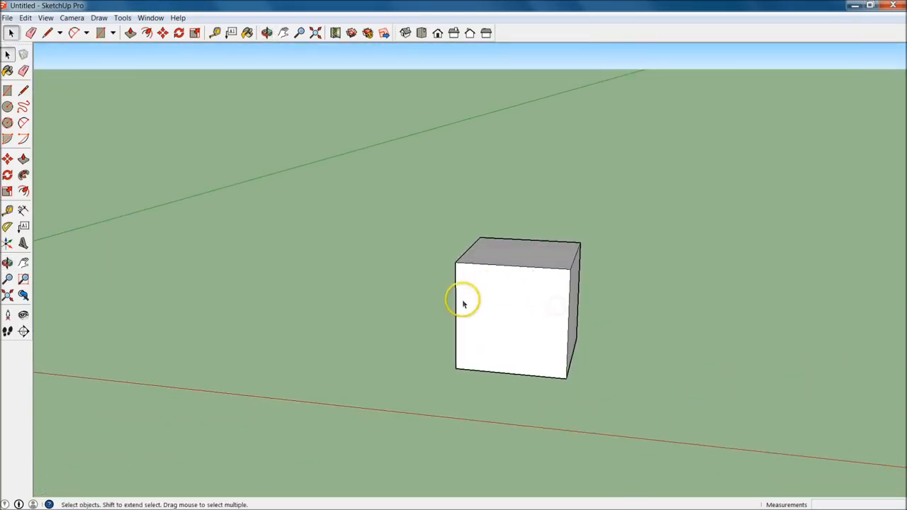
pyautogui.press('l')
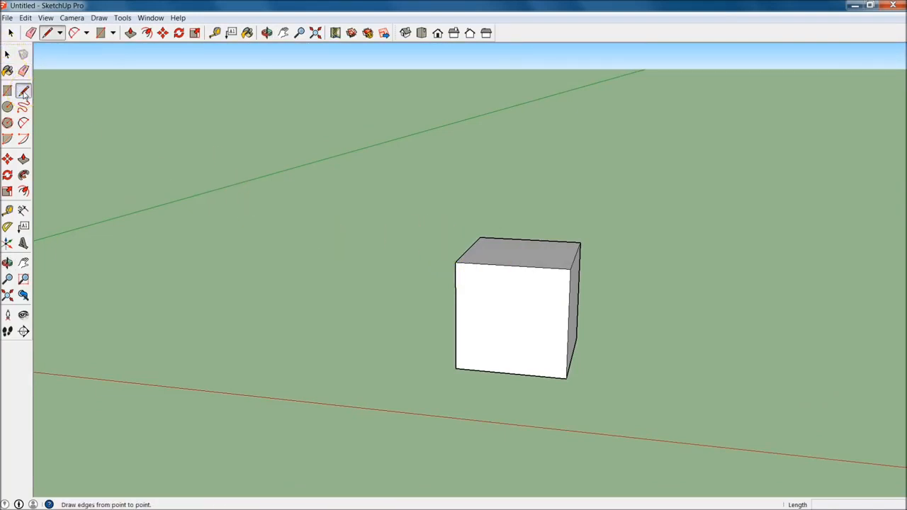
pyautogui.moveTo(556, 322); pyautogui.dragTo(621, 275, button='middle')
pyautogui.scroll(3, 504, 259)
pyautogui.moveTo(583, 342); pyautogui.dragTo(624, 308, button='middle')
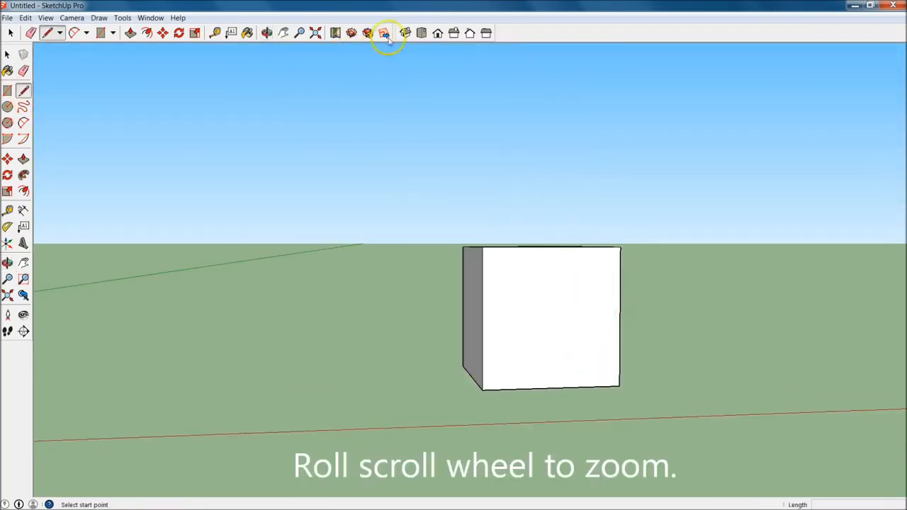
# In the front view, draw a 5' vertical line up from the midpoint of the cube's top edge and a sloped line to its left corner
pyautogui.click(437, 34)
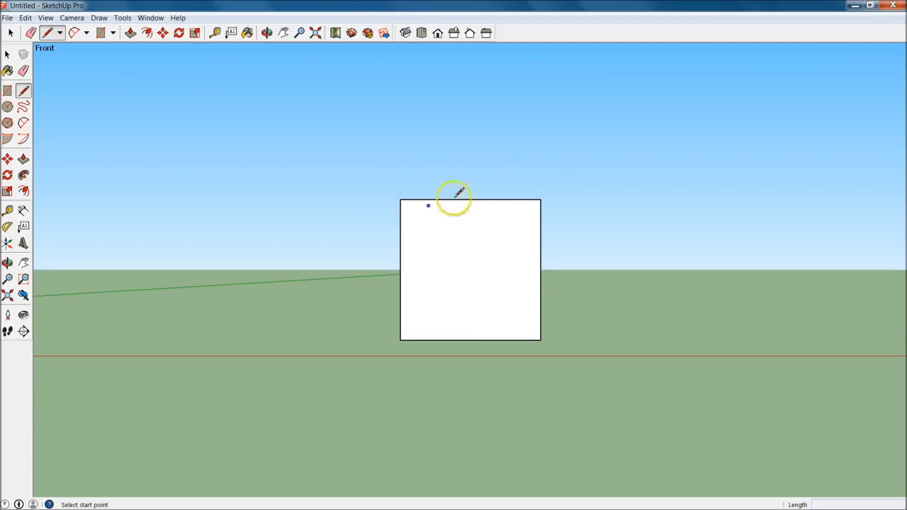
pyautogui.click(470, 200)
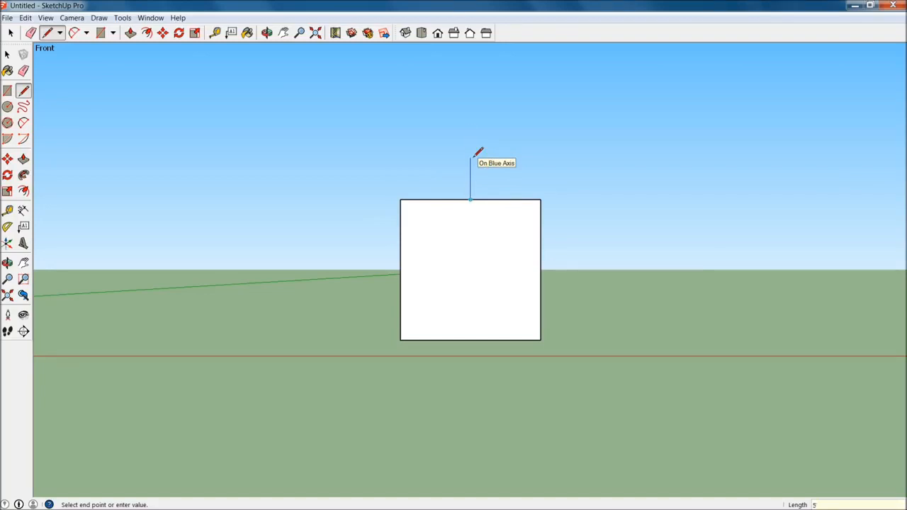
pyautogui.click(470, 129)
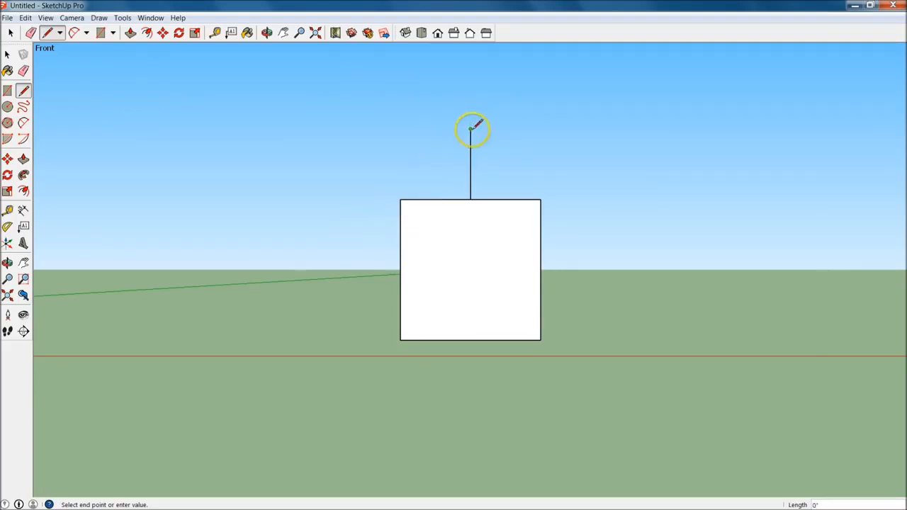
pyautogui.click(401, 200)
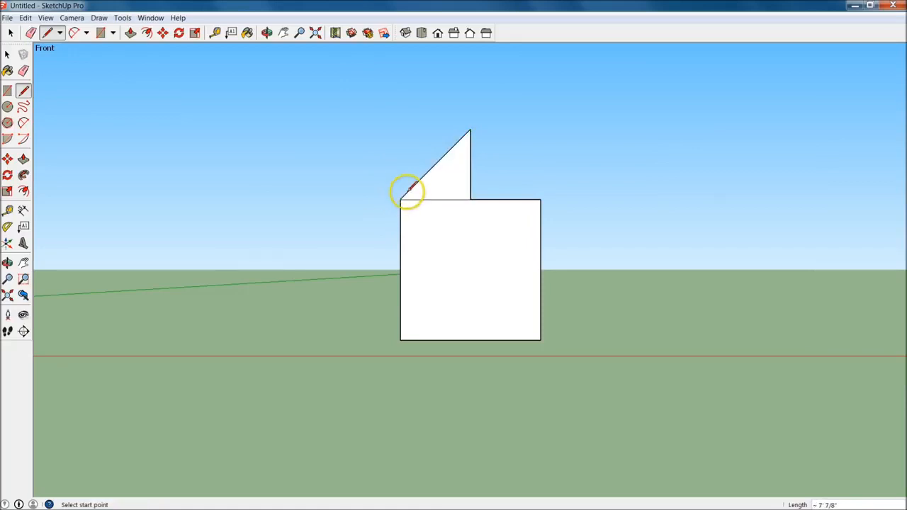
# Retrace the left triangle's base and vertical edges, and draw a sloped line from the peak to the cube's upper-right corner
pyautogui.click(401, 199)
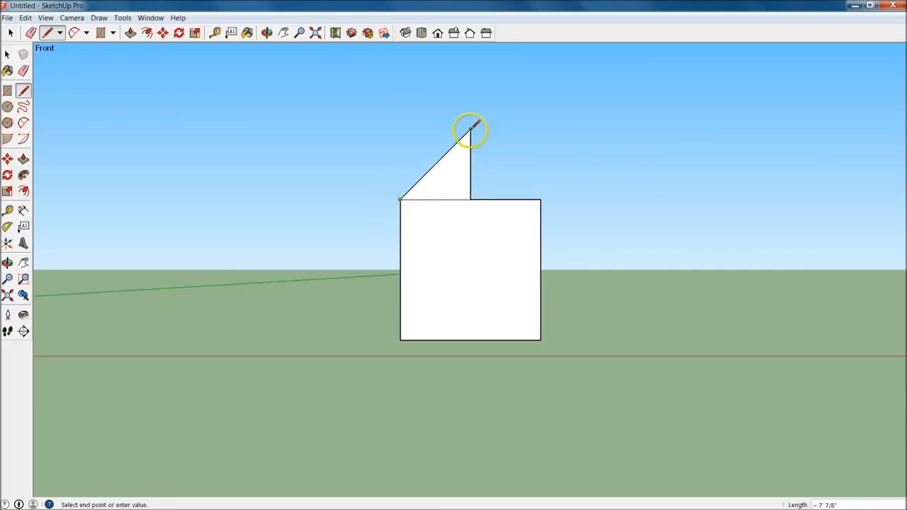
pyautogui.click(471, 199)
pyautogui.click(471, 199)
pyautogui.click(469, 130)
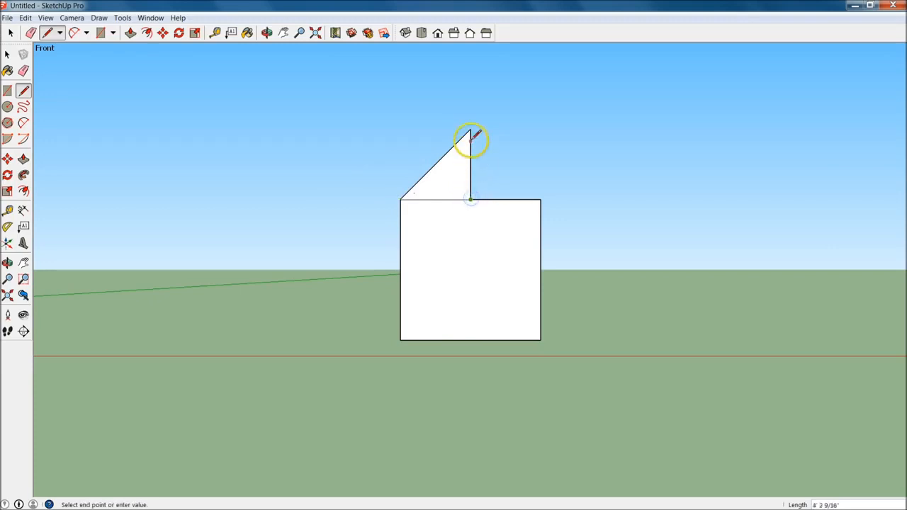
pyautogui.click(471, 130)
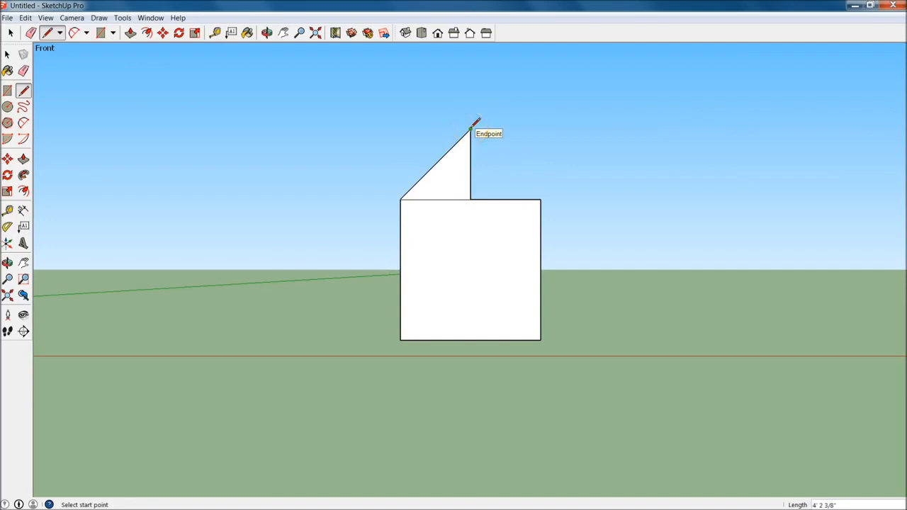
pyautogui.click(470, 129)
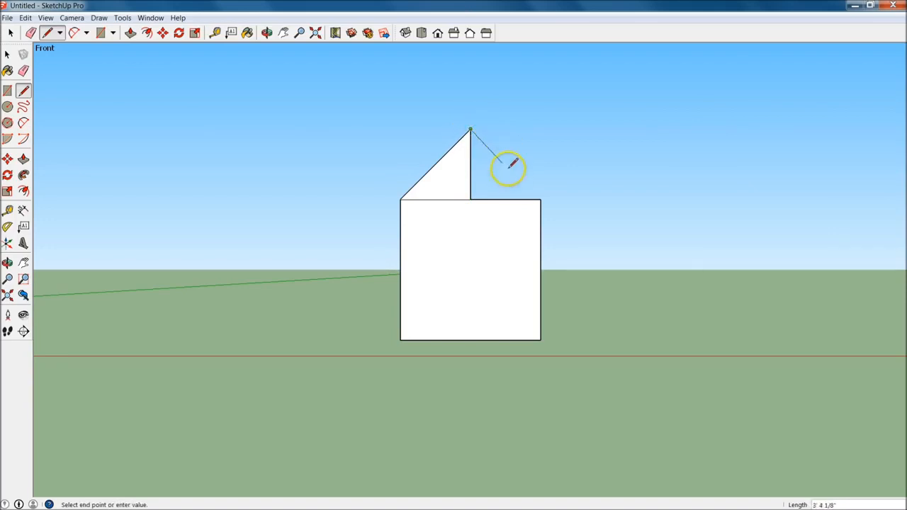
pyautogui.click(540, 198)
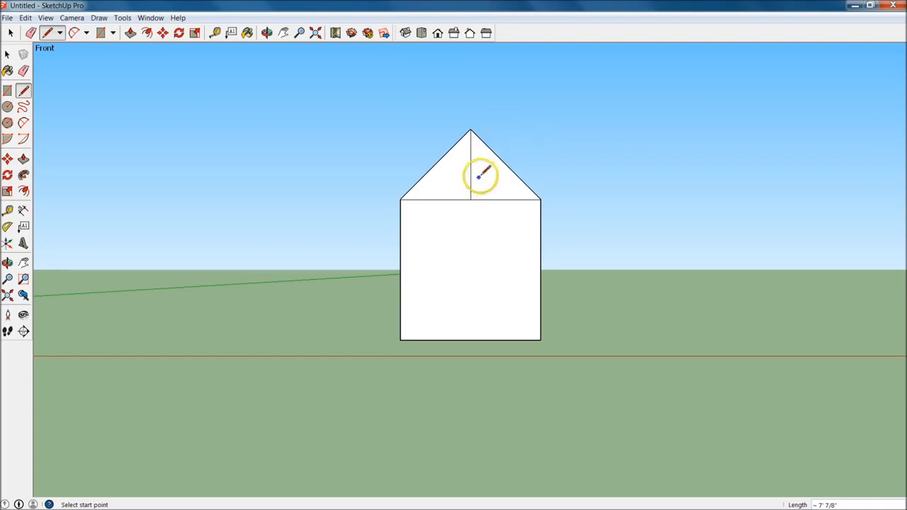
# Try to push/pull one half of the divided triangular gable face from behind
pyautogui.moveTo(533, 170)
pyautogui.mouseDown(button='middle')
pyautogui.moveTo(472, 208)
pyautogui.moveTo(360, 317)
pyautogui.moveTo(253, 400)
pyautogui.moveTo(273, 364)
pyautogui.mouseUp(button='middle')
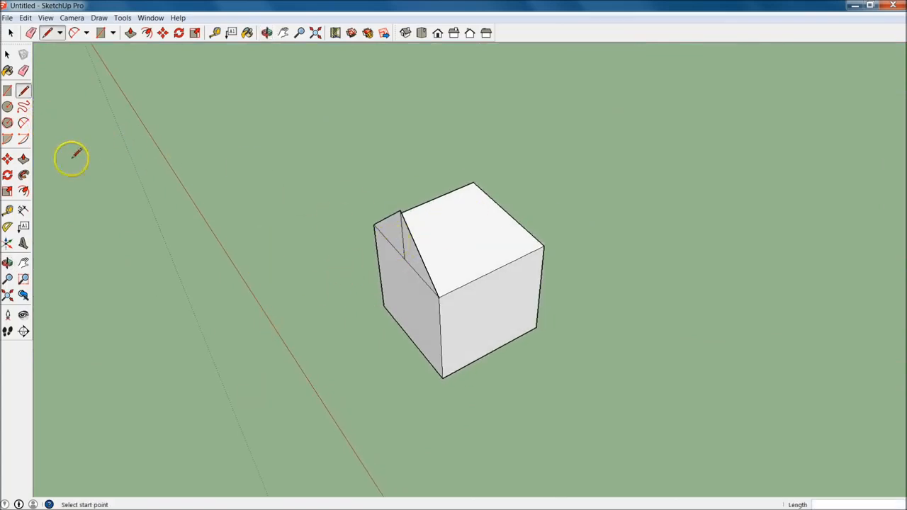
pyautogui.click(23, 158)
pyautogui.moveTo(432, 258); pyautogui.dragTo(539, 241)
pyautogui.moveTo(454, 284); pyautogui.dragTo(510, 251, button='middle')
pyautogui.click(498, 263)
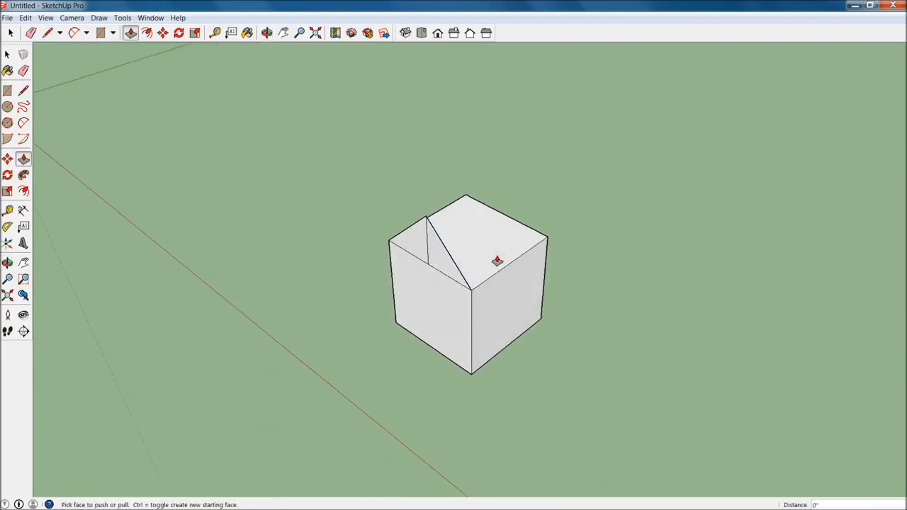
# Erase the gable's vertical centre line with the Eraser and undo the deletion
pyautogui.click(24, 71)
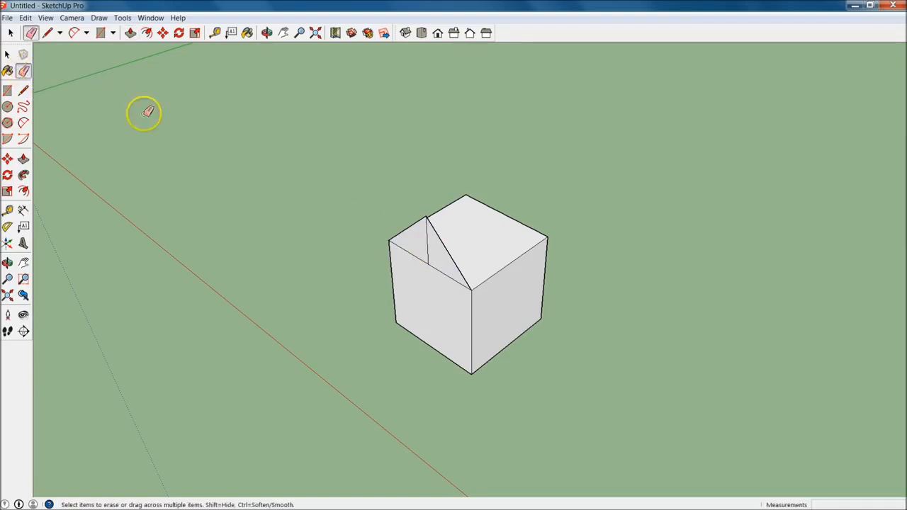
pyautogui.scroll(3, 440, 246)
pyautogui.moveTo(507, 225); pyautogui.dragTo(516, 207, button='middle')
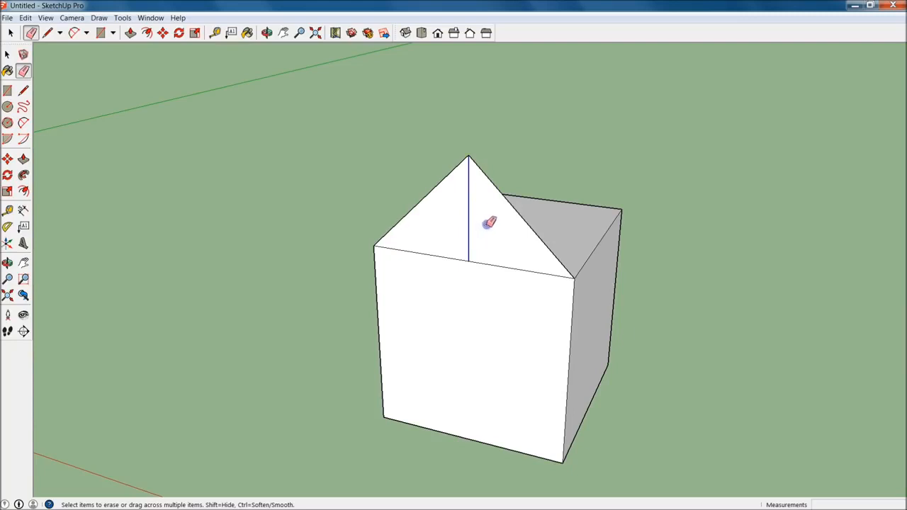
pyautogui.click(503, 234)
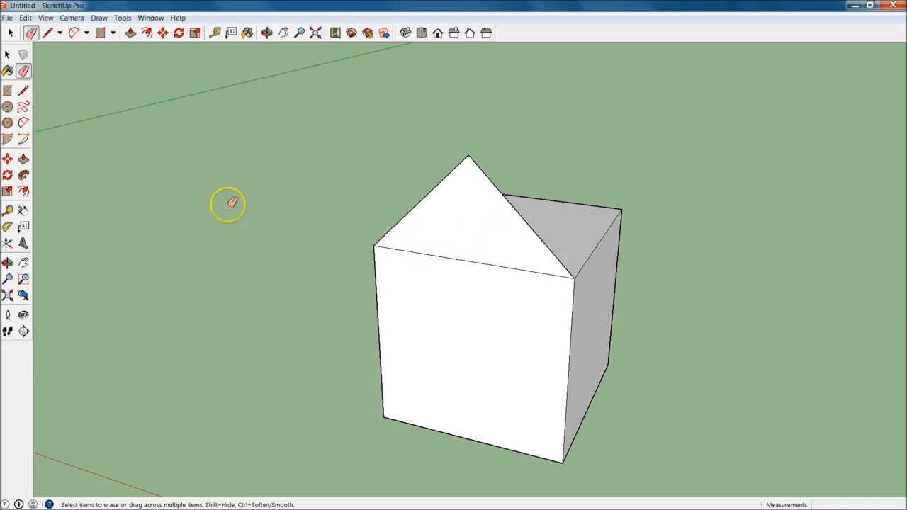
pyautogui.hotkey('ctrl', 'z')
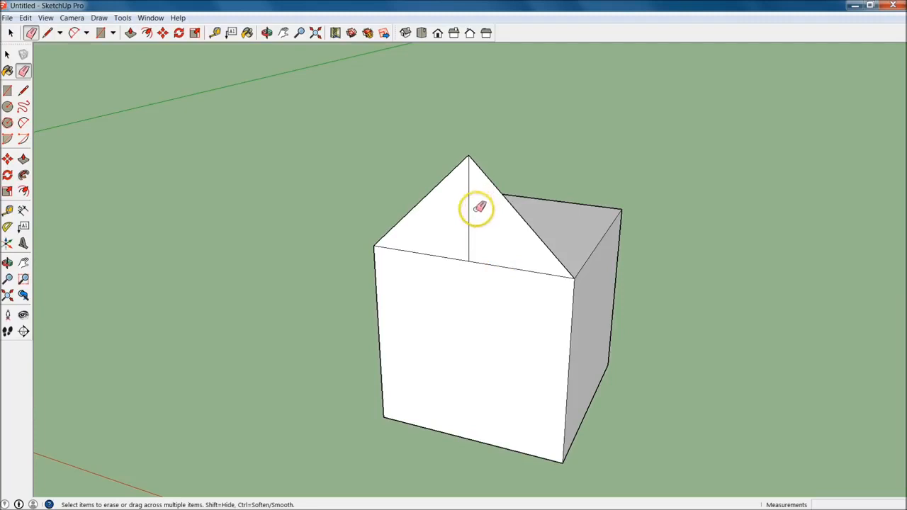
# Select the gable's vertical centre line, delete it, and undo the deletion
pyautogui.click(7, 54)
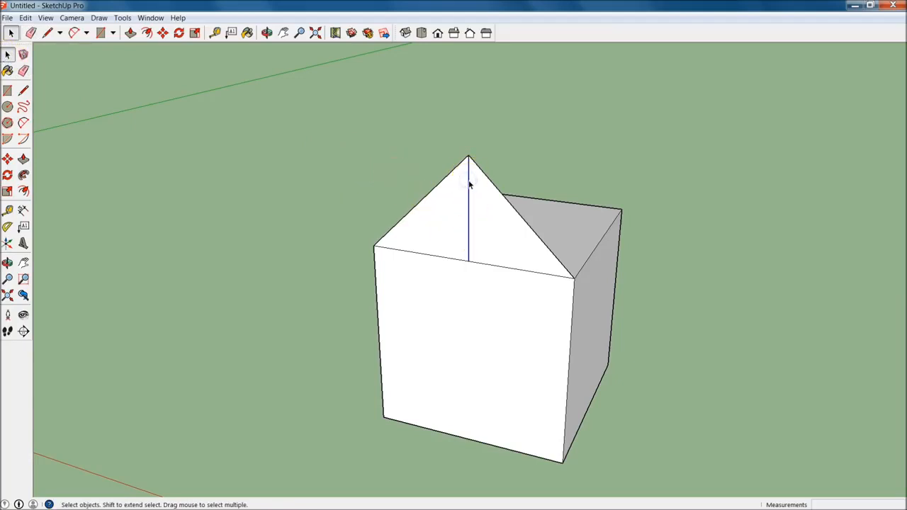
pyautogui.press('Delete')
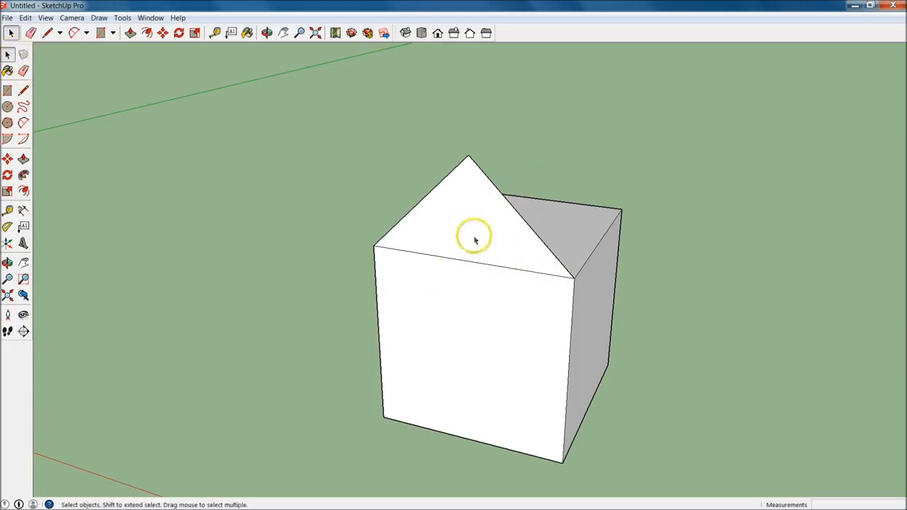
pyautogui.hotkey('ctrl', 'z')
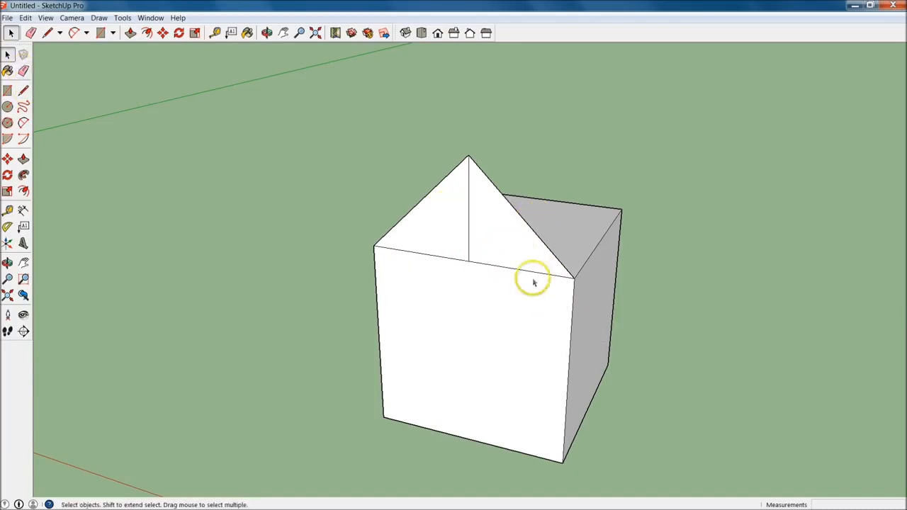
# Try the Eraser on the gable's centre line and on the cube's rear vertical edge, undoing each erasure
pyautogui.press('e')
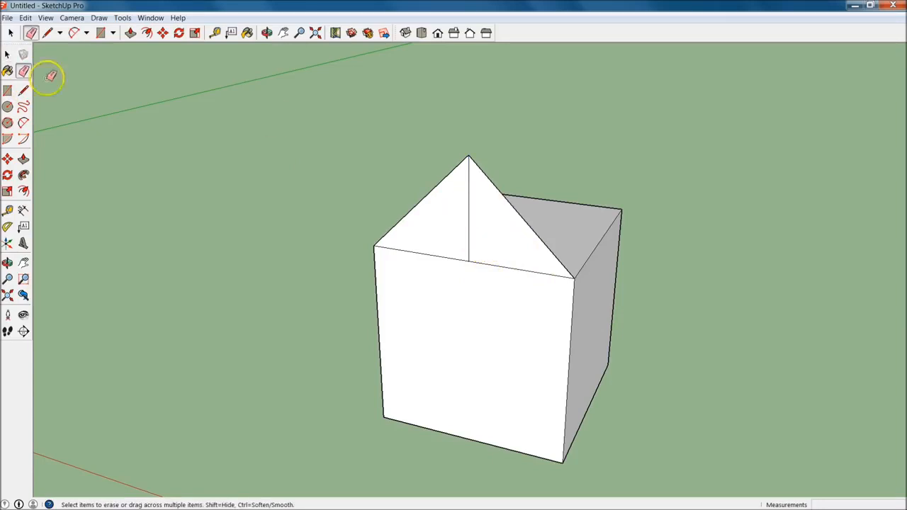
pyautogui.click(469, 226)
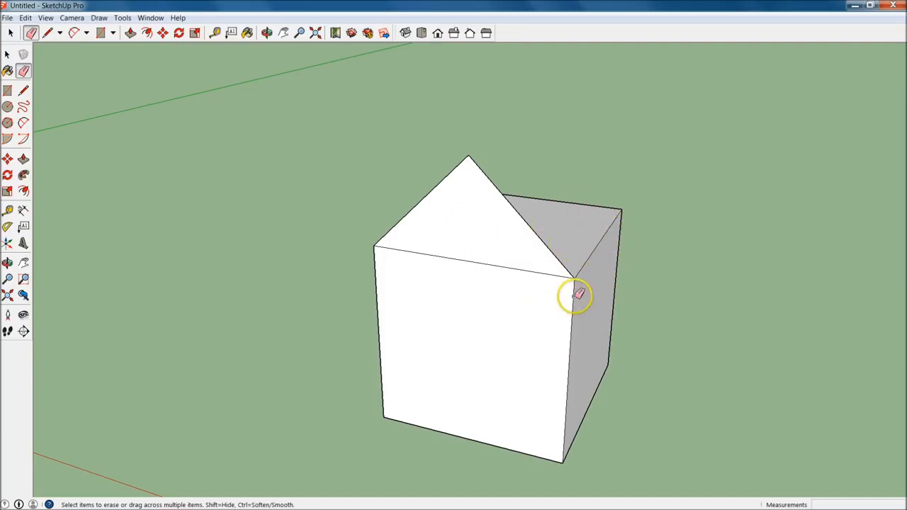
pyautogui.hotkey('ctrl', 'z')
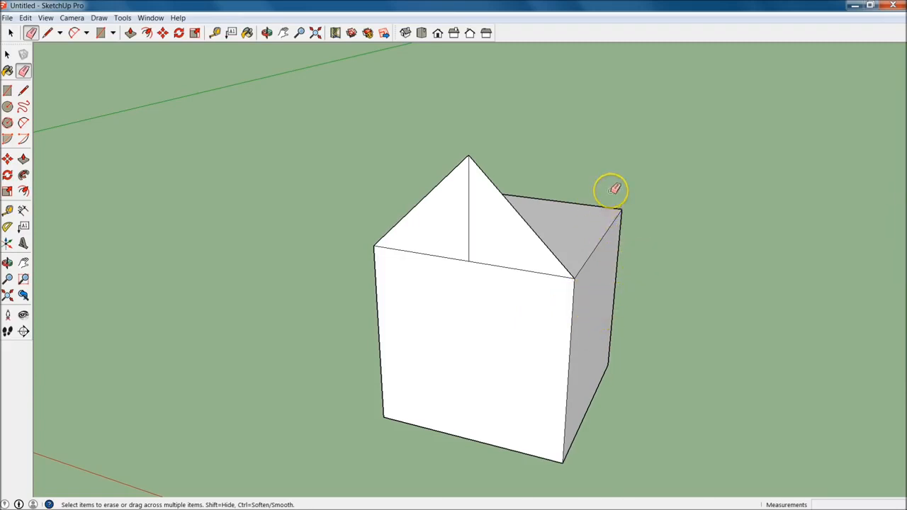
pyautogui.moveTo(628, 271); pyautogui.dragTo(652, 269)
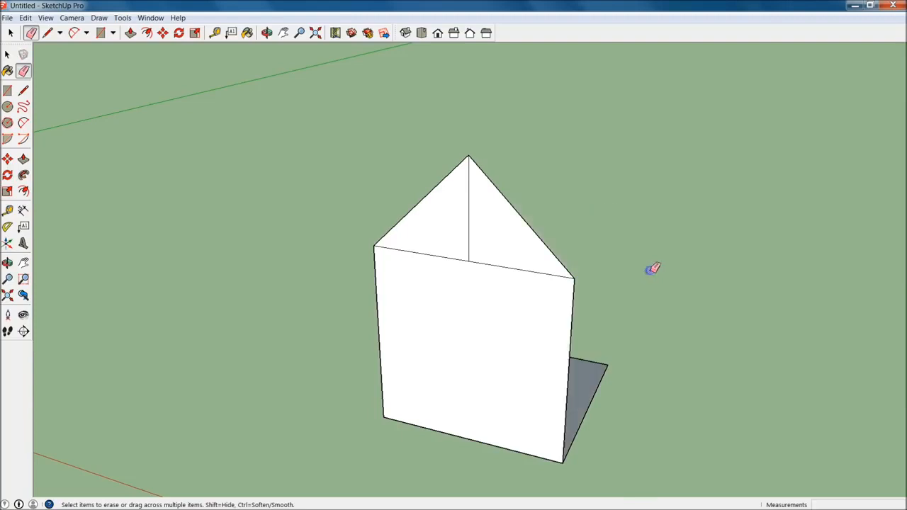
pyautogui.hotkey('ctrl', 'z')
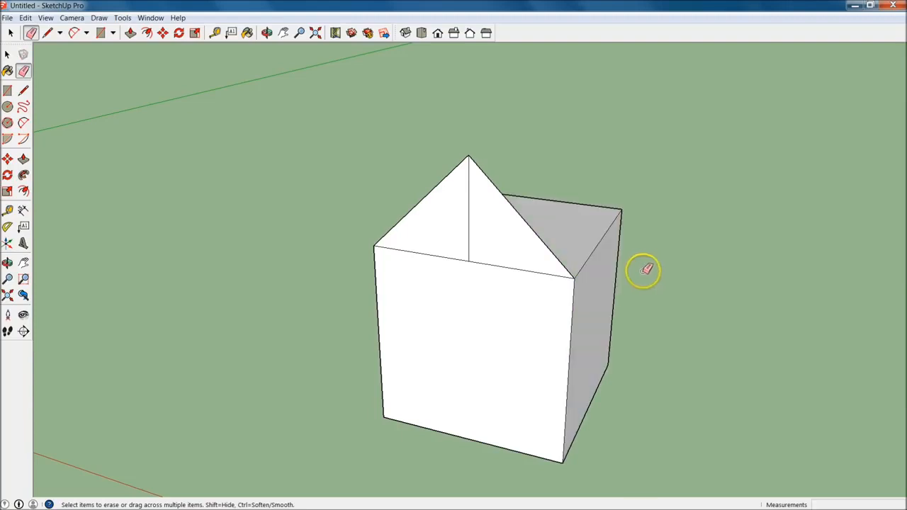
# Erase the gable's vertical centre line to merge its two halves into one triangular face
pyautogui.press('space')
pyautogui.moveTo(489, 342)
pyautogui.mouseDown(button='middle')
pyautogui.moveTo(723, 334)
pyautogui.moveTo(636, 275)
pyautogui.mouseUp(button='middle')
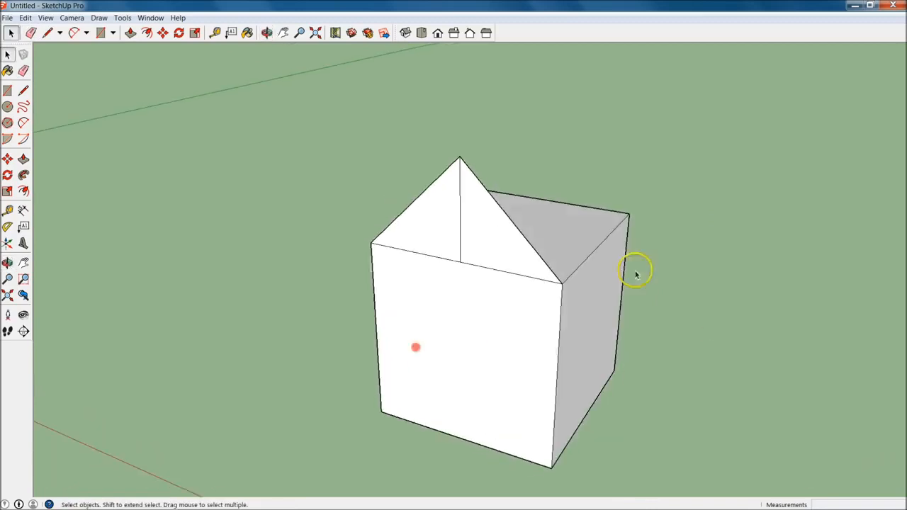
pyautogui.moveTo(540, 351); pyautogui.dragTo(568, 341, button='middle')
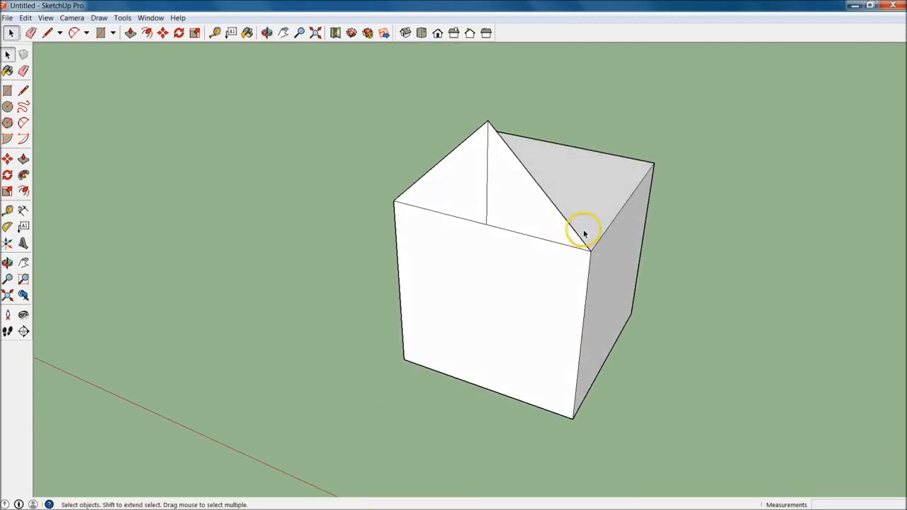
pyautogui.click(24, 70)
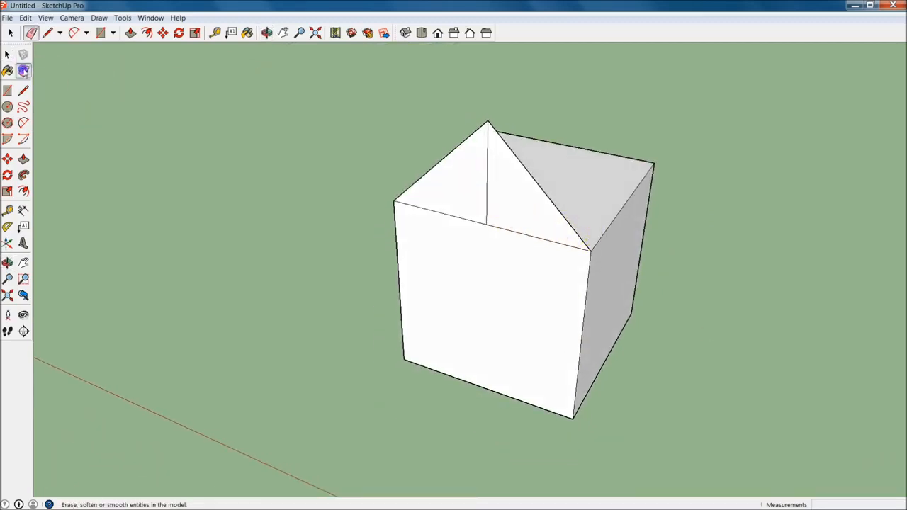
pyautogui.click(486, 177)
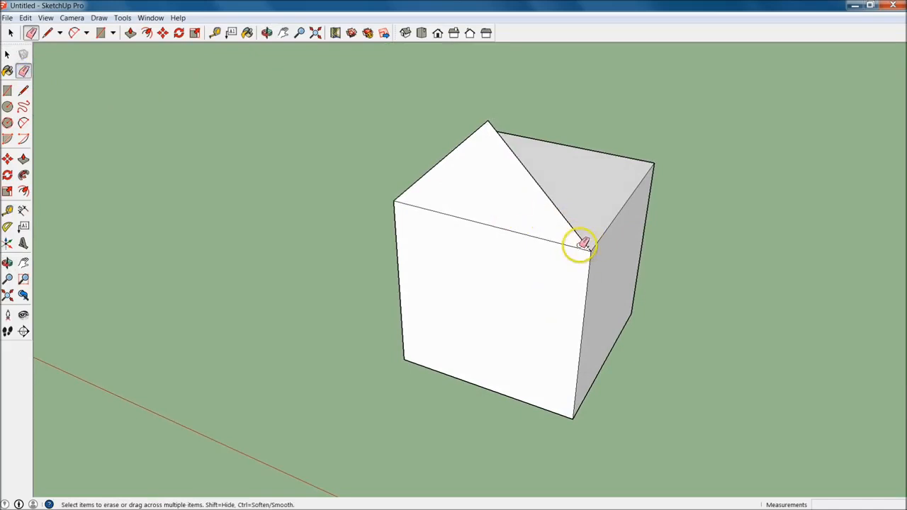
pyautogui.press('space')
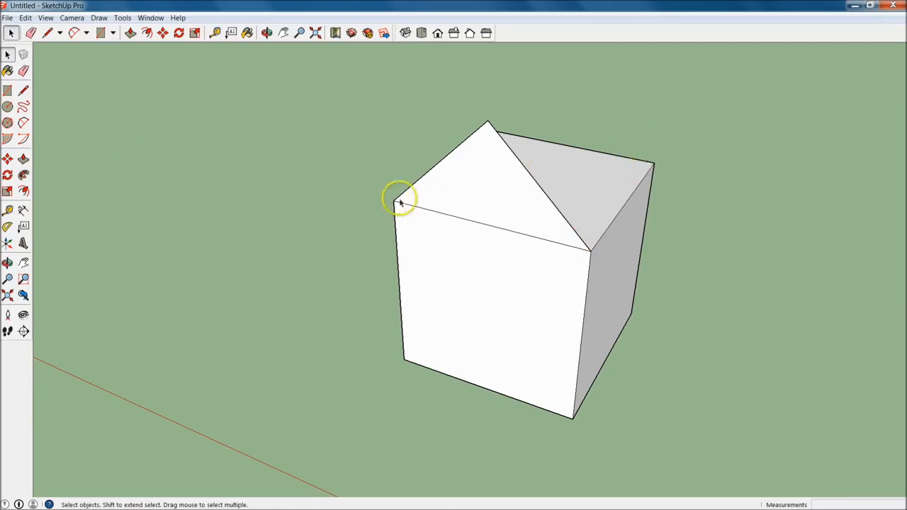
# Push/Pull the triangular gable face 10' back across the cube to the far edge to form a pitched roof
pyautogui.click(23, 157)
pyautogui.moveTo(652, 210); pyautogui.dragTo(361, 239, button='middle')
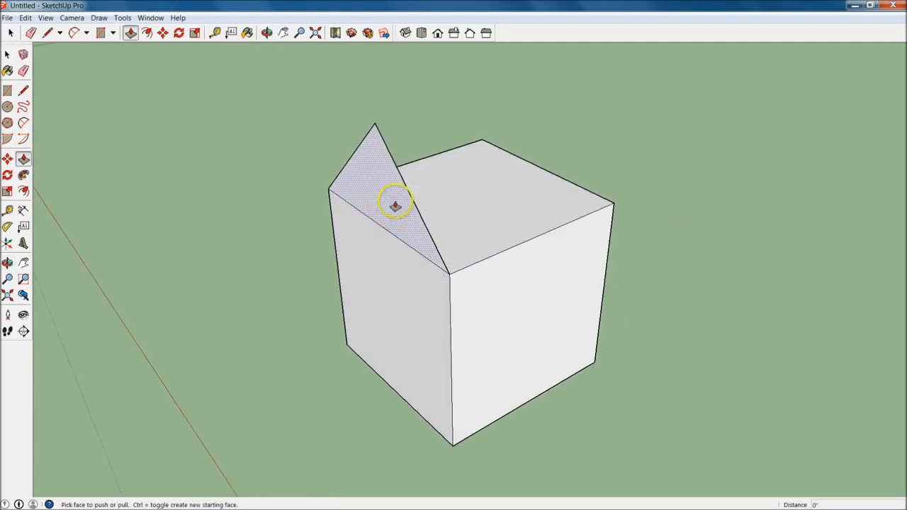
pyautogui.moveTo(411, 230); pyautogui.dragTo(613, 206)
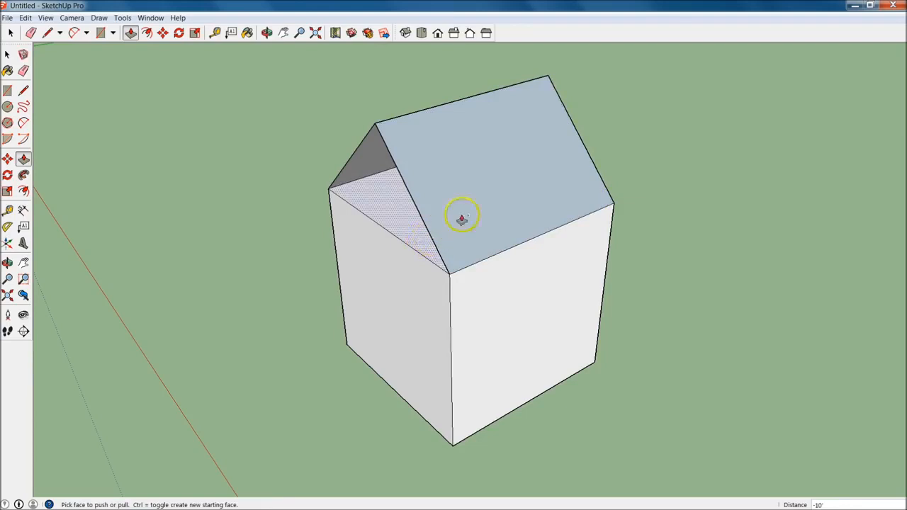
# Examine the roof, open gable end and walls of the house from several angles and distances
pyautogui.moveTo(341, 196); pyautogui.dragTo(229, 275, button='middle')
pyautogui.moveTo(522, 177); pyautogui.dragTo(328, 246, button='middle')
pyautogui.moveTo(506, 222); pyautogui.dragTo(449, 194, button='middle')
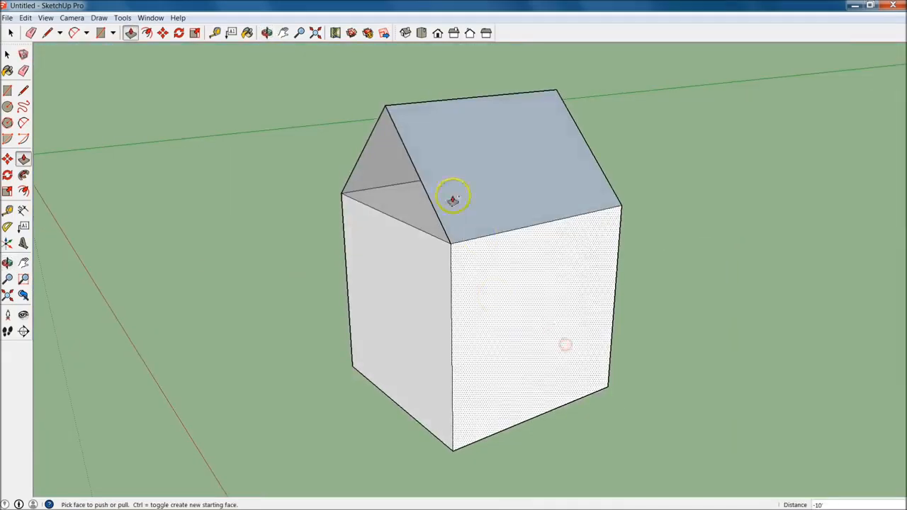
pyautogui.scroll(2, 427, 328)
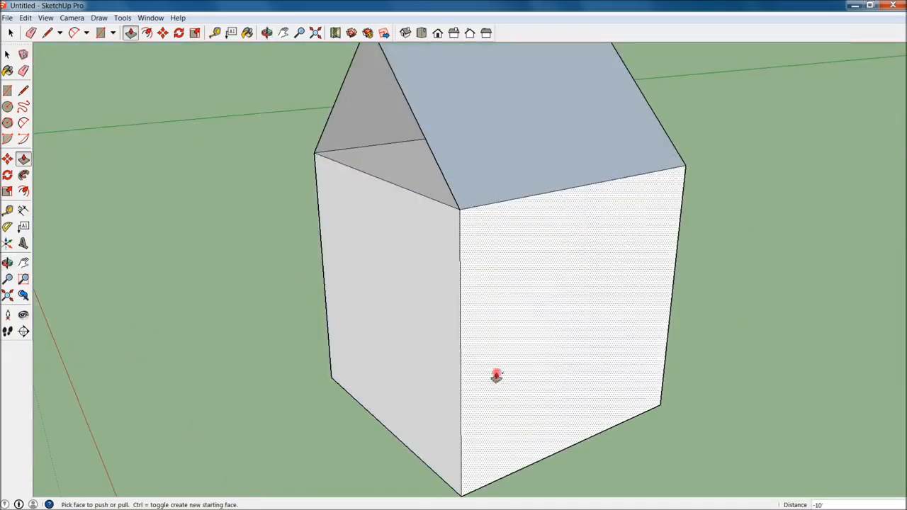
pyautogui.scroll(-5, 522, 296)
pyautogui.scroll(4, 530, 348)
pyautogui.moveTo(531, 348); pyautogui.dragTo(532, 402, button='middle')
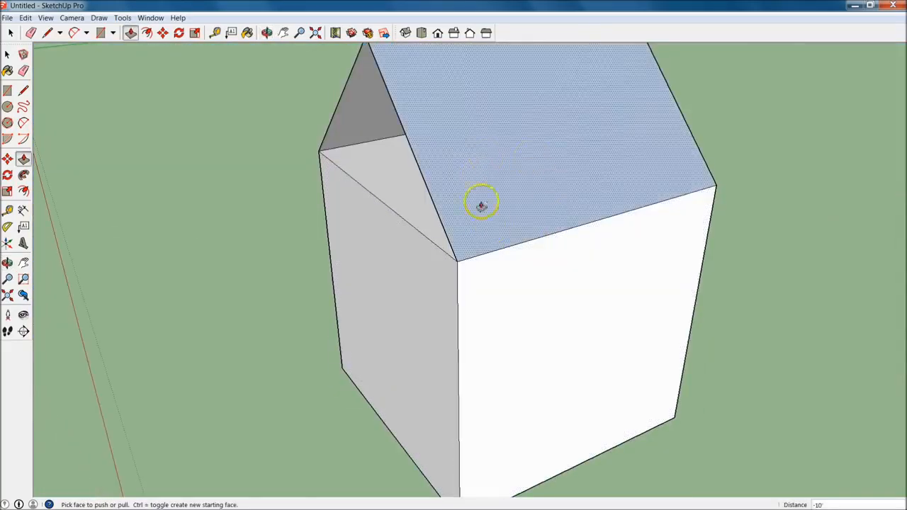
pyautogui.moveTo(517, 432); pyautogui.dragTo(385, 440, button='middle')
pyautogui.press('space')
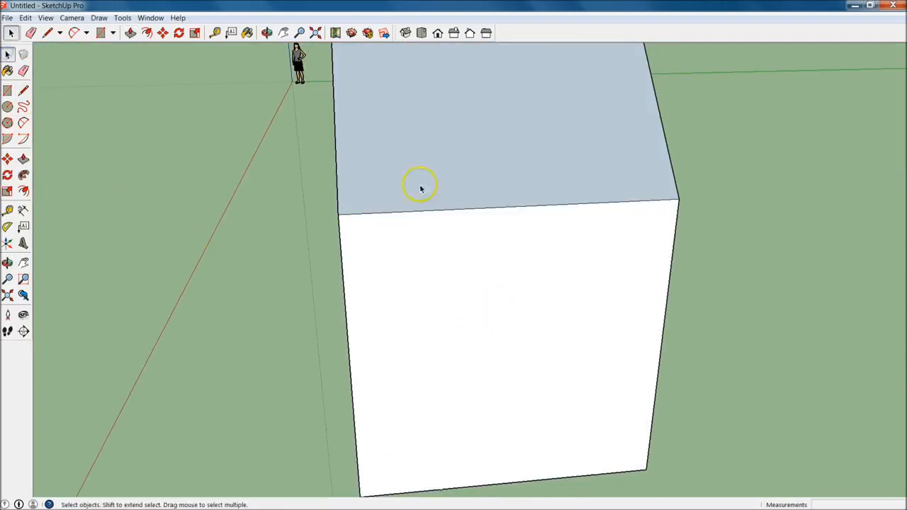
pyautogui.moveTo(435, 278); pyautogui.dragTo(417, 340, button='middle')
pyautogui.scroll(-3, 331, 277)
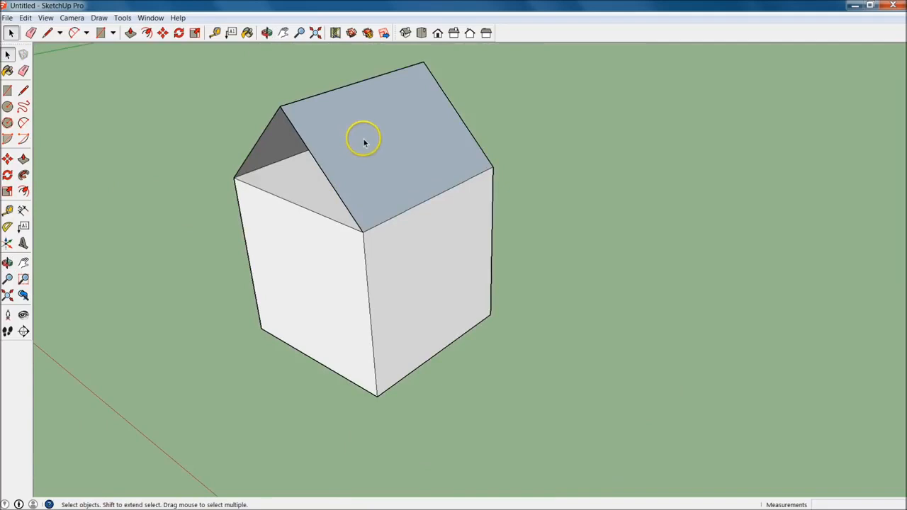
# Remove the extruded roof down to the flat gable, and Push/Pull the gable 10' to the far edge while keeping a starting face
pyautogui.press('Delete')
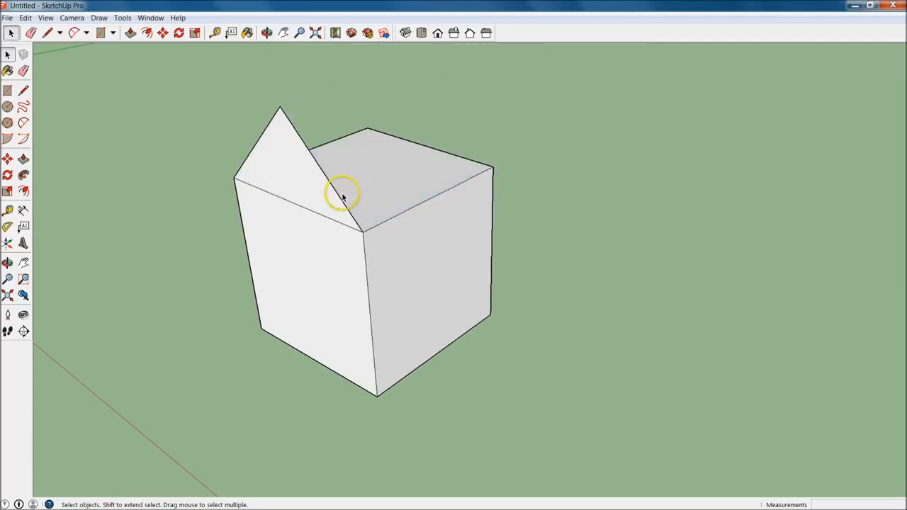
pyautogui.press('p')
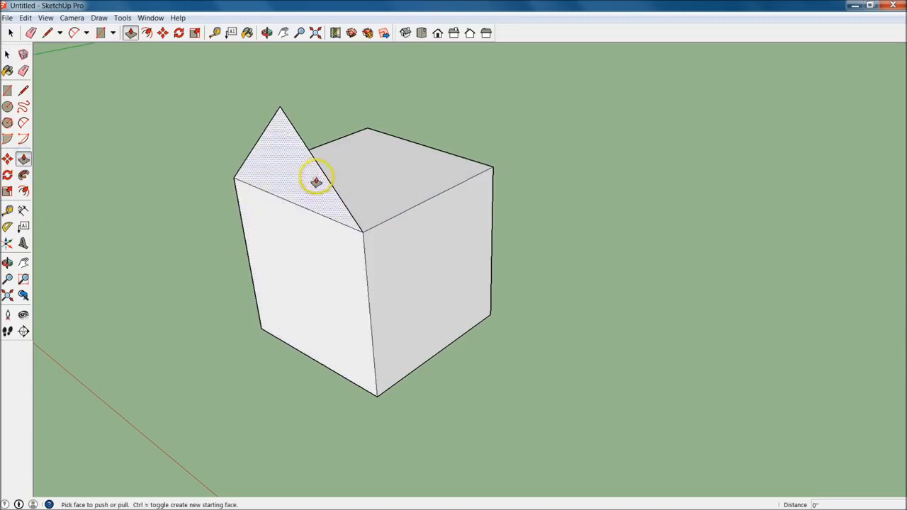
pyautogui.moveTo(313, 196)
pyautogui.mouseDown()
pyautogui.moveTo(324, 189)
pyautogui.moveTo(361, 203)
pyautogui.moveTo(429, 201)
pyautogui.moveTo(409, 196)
pyautogui.moveTo(442, 181)
pyautogui.moveTo(478, 184)
pyautogui.moveTo(496, 169)
pyautogui.moveTo(356, 217)
pyautogui.moveTo(493, 171)
pyautogui.mouseUp()
pyautogui.press('Escape')
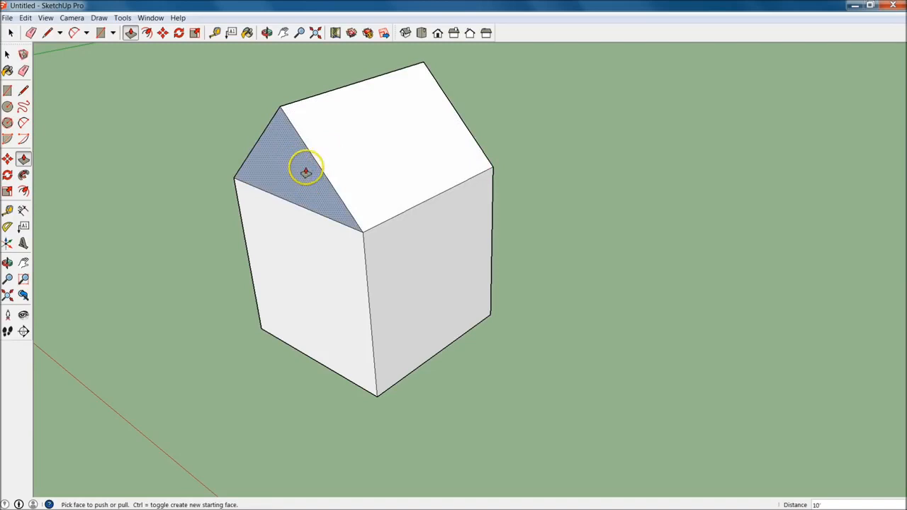
# Reverse the triangular gable face so its front side points outward
pyautogui.press('space')
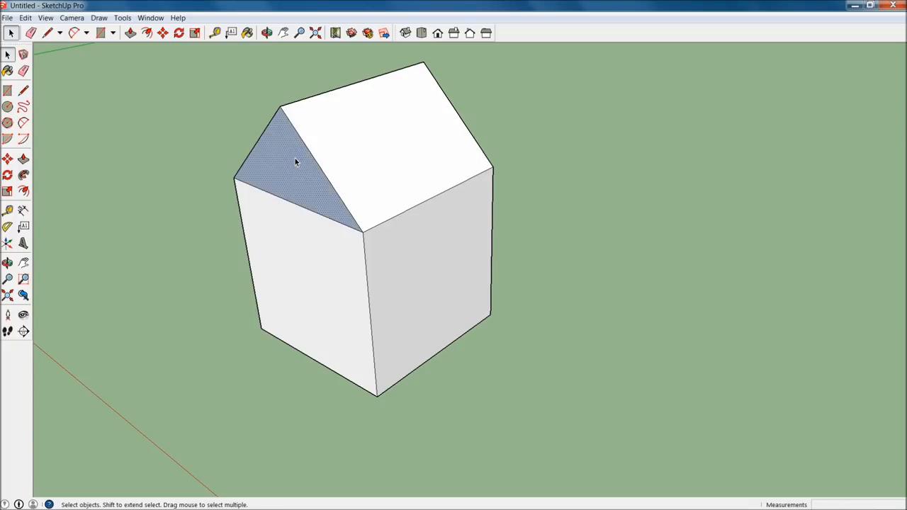
pyautogui.rightClick(297, 162)
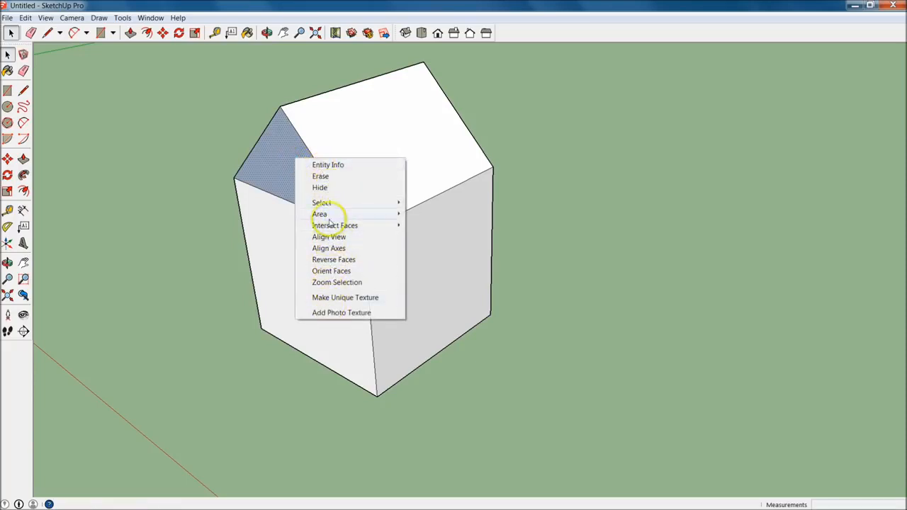
pyautogui.click(352, 260)
# Try drawing a door rectangle about 2' 6" by 6' 2" from the midpoint of the front wall's base, and undo it
pyautogui.moveTo(352, 261); pyautogui.dragTo(196, 247, button='middle')
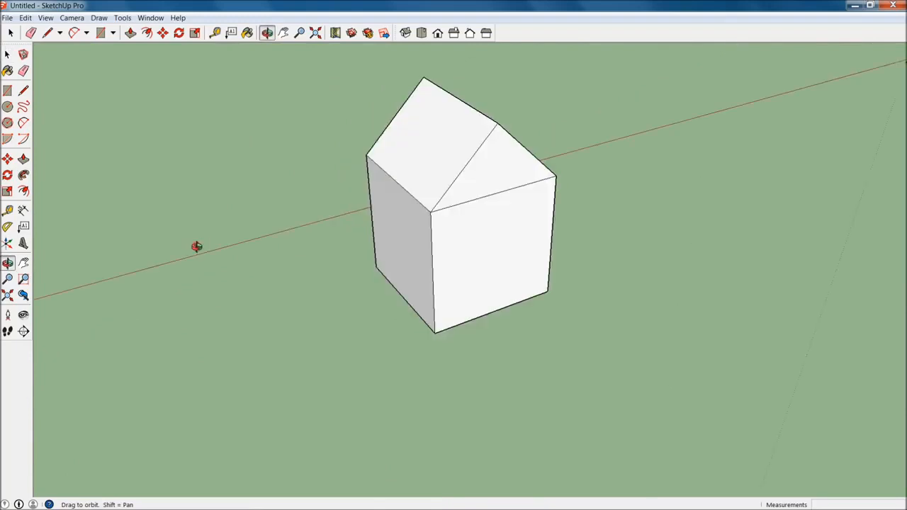
pyautogui.moveTo(480, 196); pyautogui.dragTo(338, 367, button='middle')
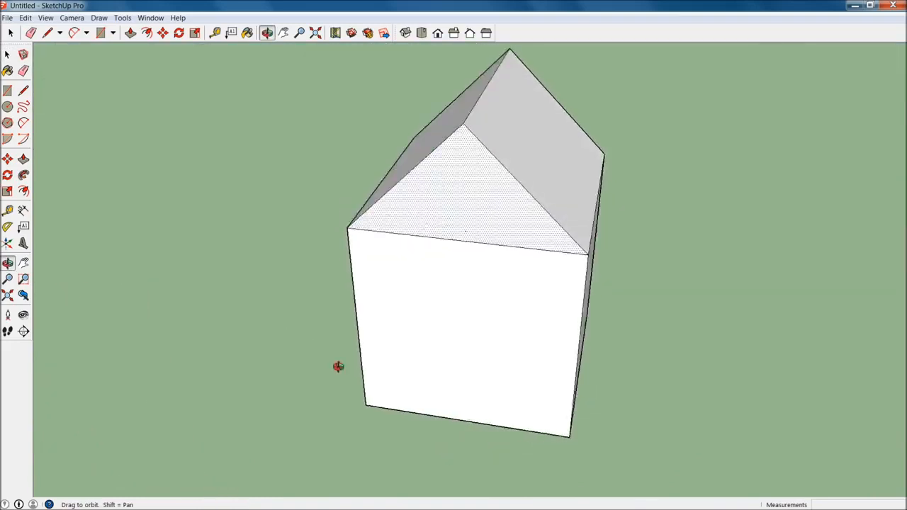
pyautogui.scroll(-5, 347, 361)
pyautogui.moveTo(518, 403); pyautogui.dragTo(601, 263, button='middle')
pyautogui.scroll(2, 525, 236)
pyautogui.scroll(1, 525, 235)
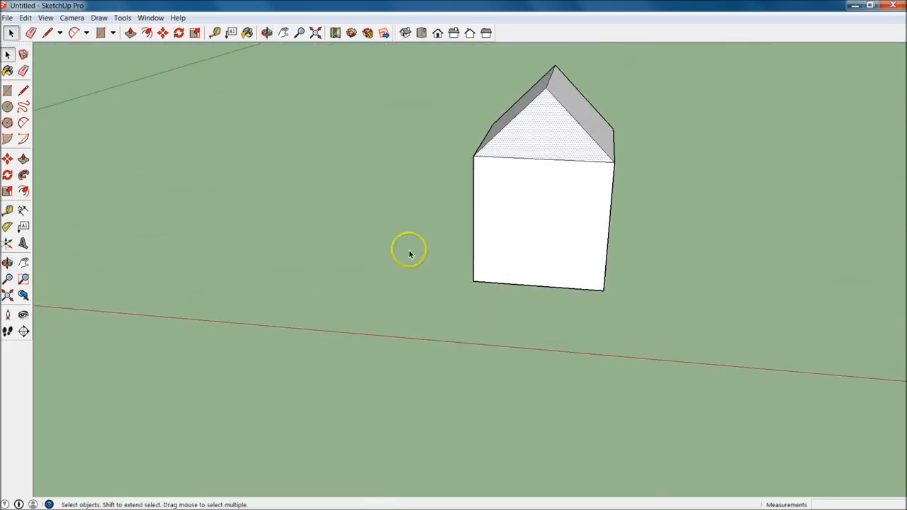
pyautogui.click(9, 94)
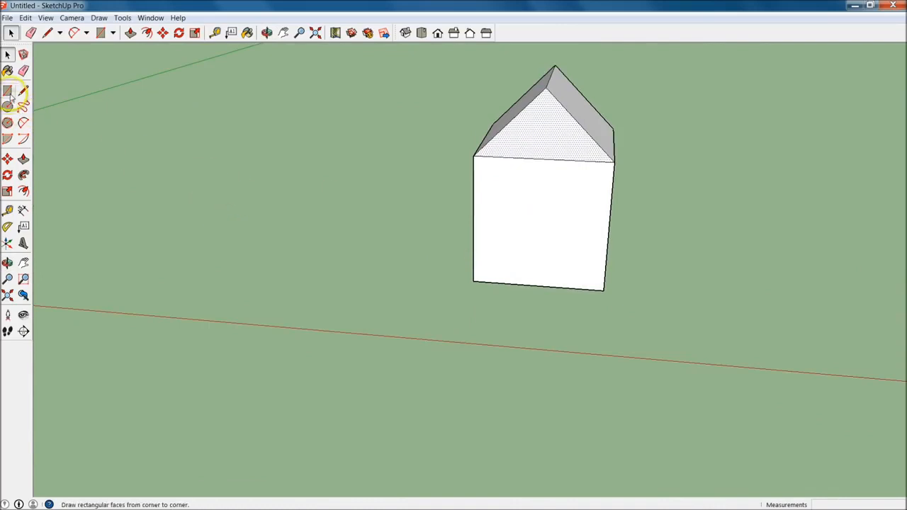
pyautogui.click(8, 94)
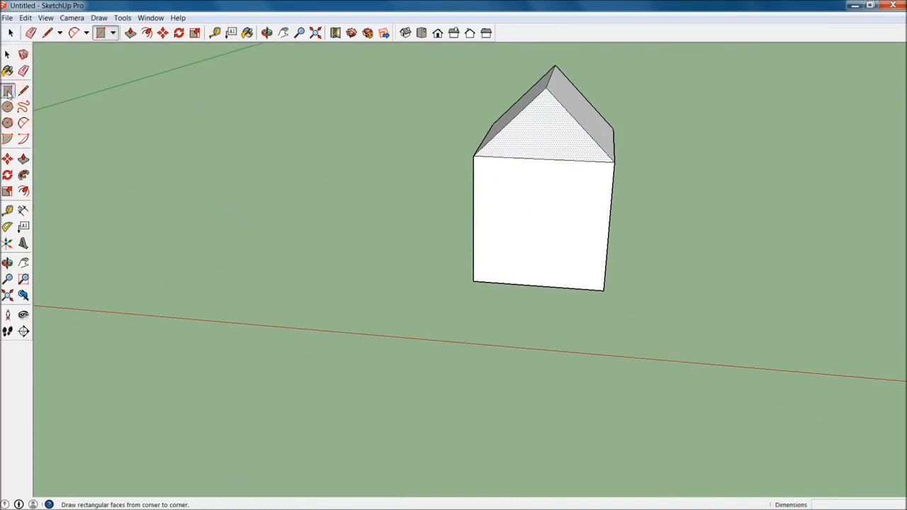
pyautogui.click(538, 285)
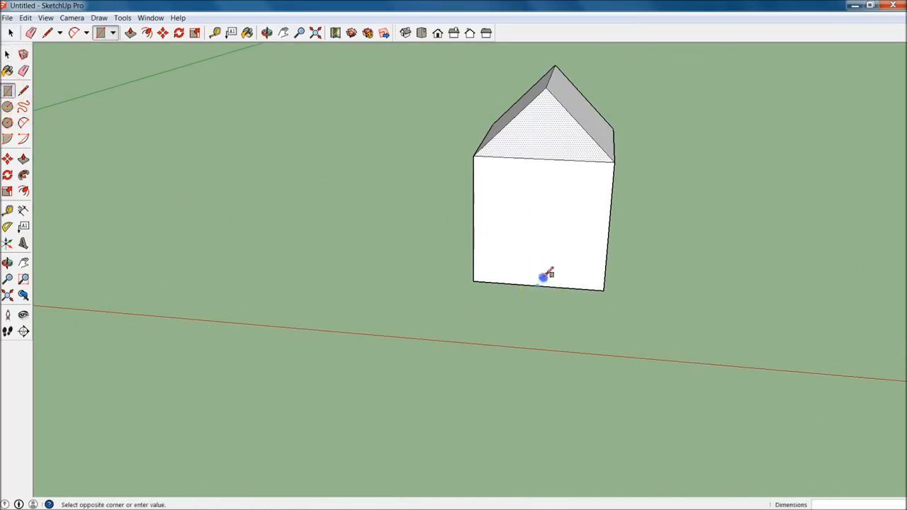
pyautogui.click(576, 210)
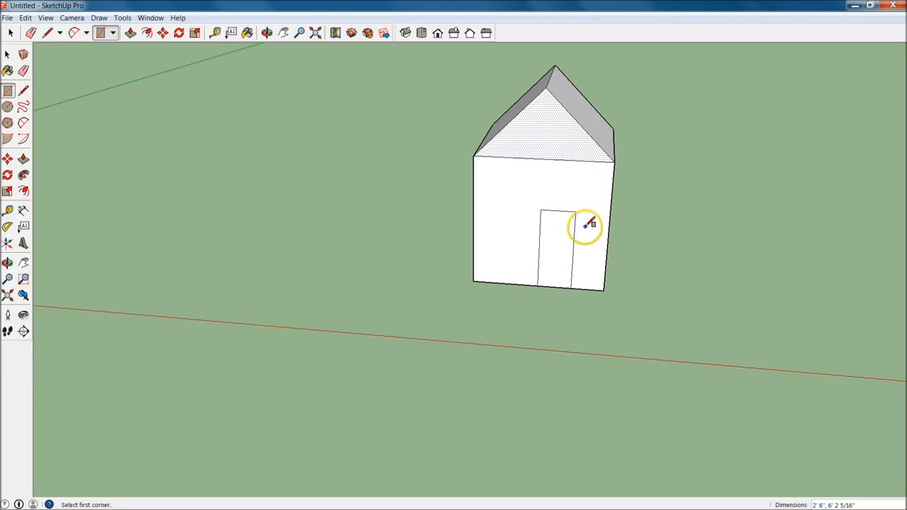
pyautogui.hotkey('ctrl', 'z')
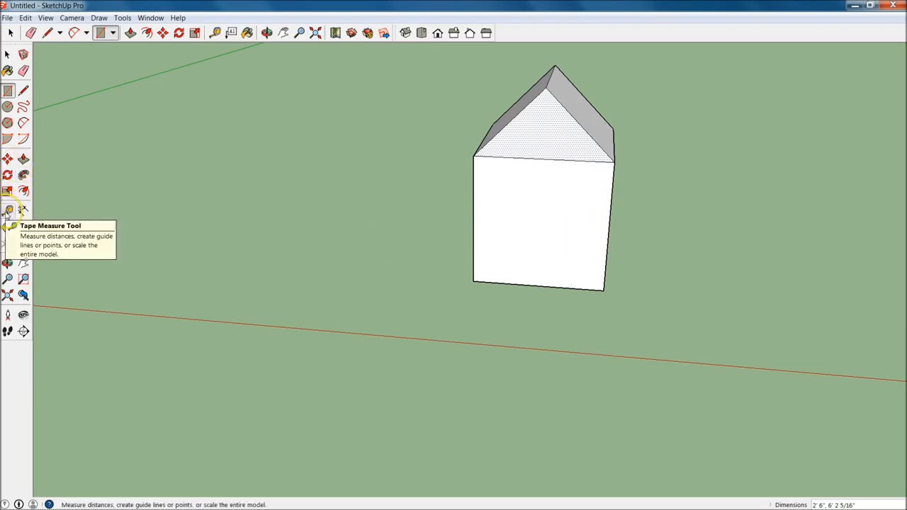
# Place a vertical guide on the front wall's centre line, 5' from its right edge, using the Tape Measure
pyautogui.click(8, 210)
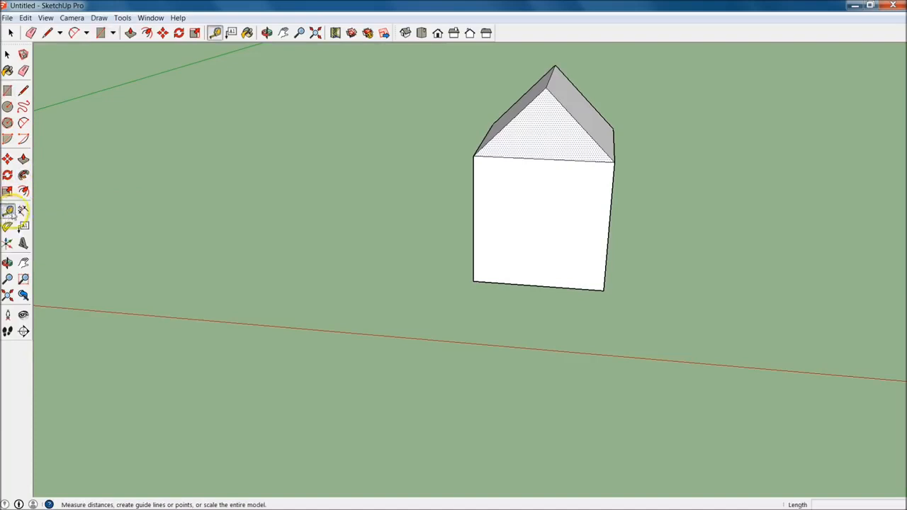
pyautogui.click(611, 227)
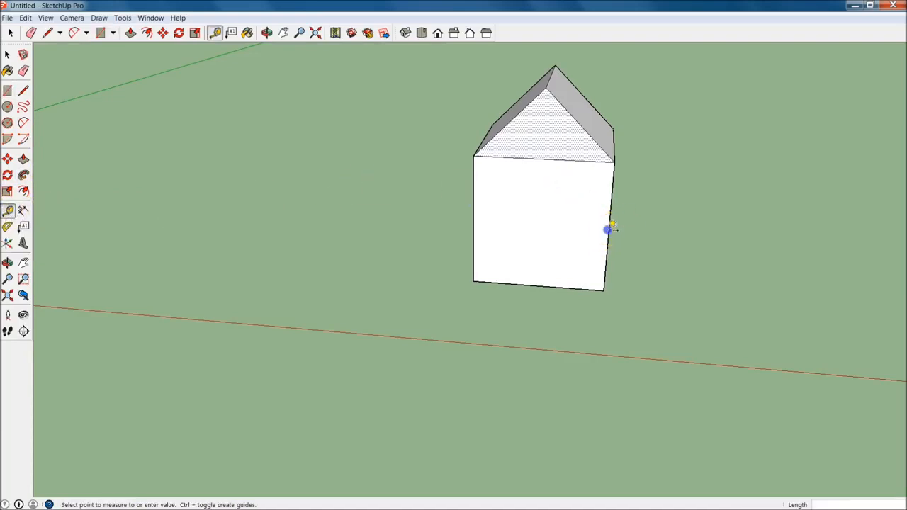
pyautogui.click(542, 283)
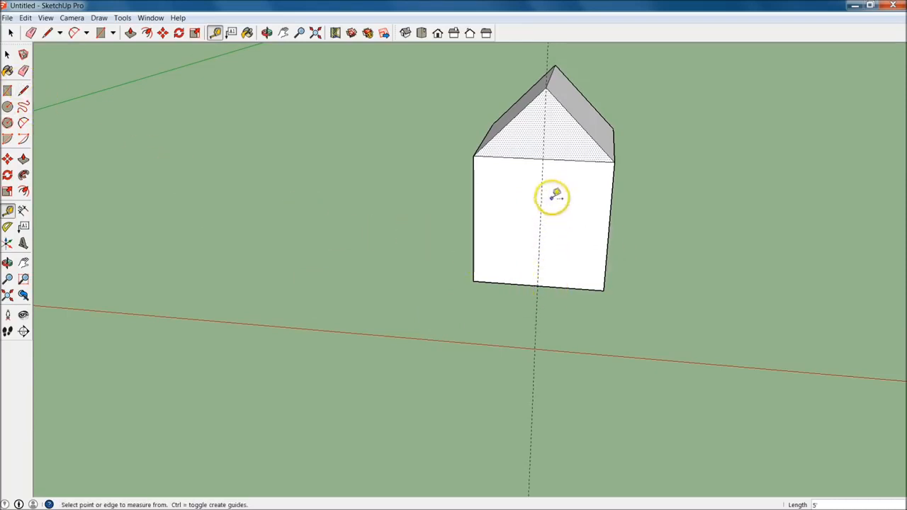
# Add a horizontal guide 8' above the front wall's base and a vertical guide 1.5' to the right of the centre guide
pyautogui.click(555, 285)
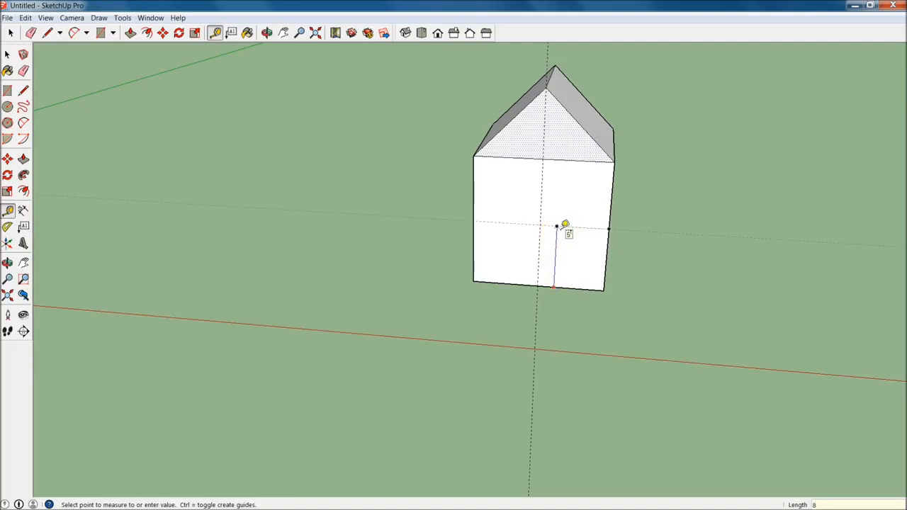
pyautogui.click(557, 226)
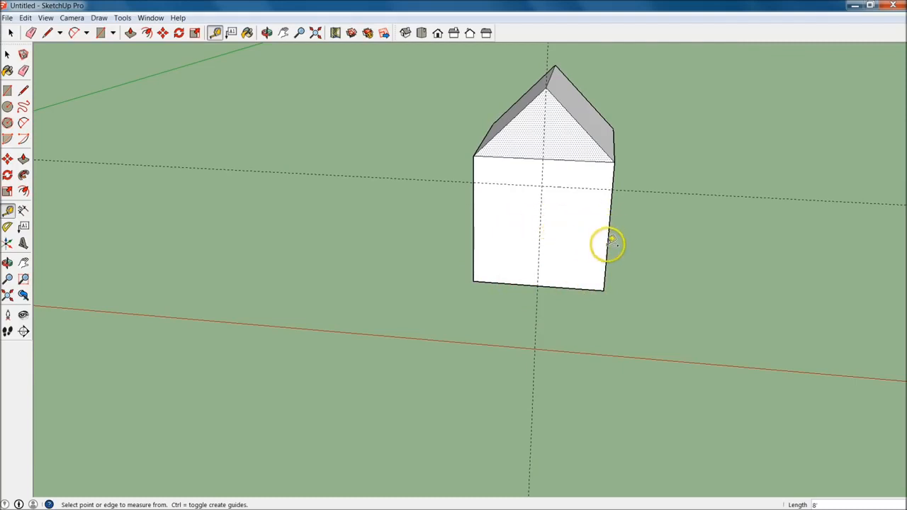
pyautogui.click(549, 244)
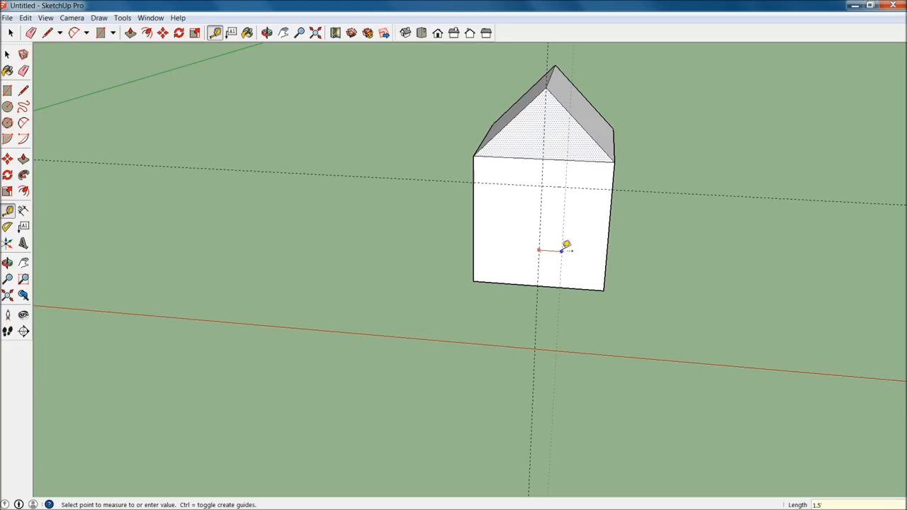
pyautogui.click(567, 245)
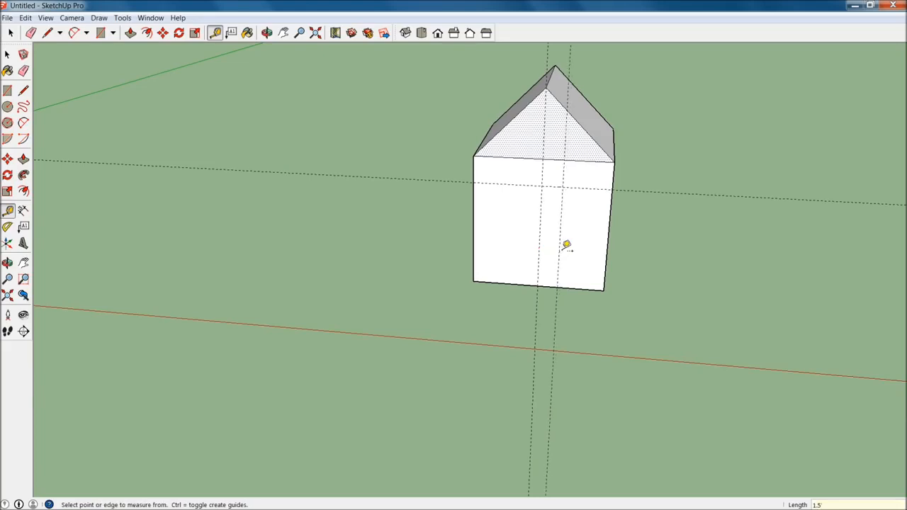
pyautogui.click(23, 90)
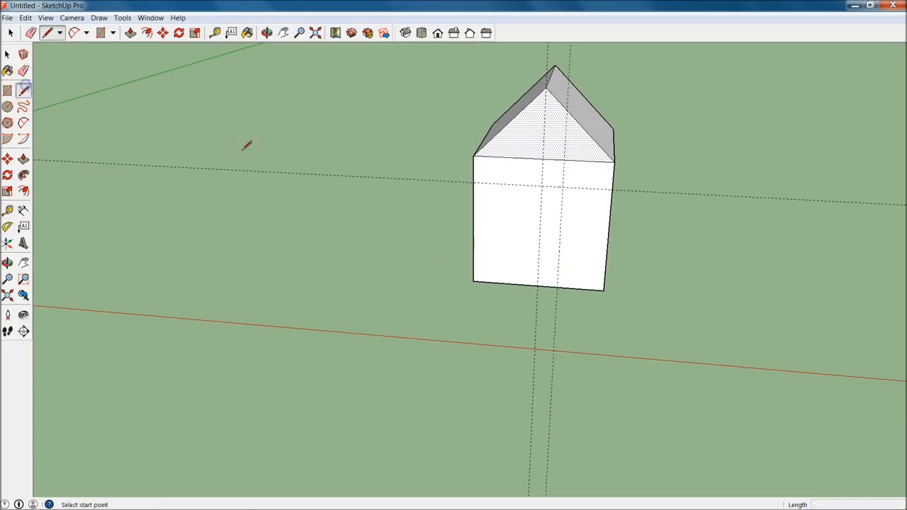
pyautogui.click(538, 288)
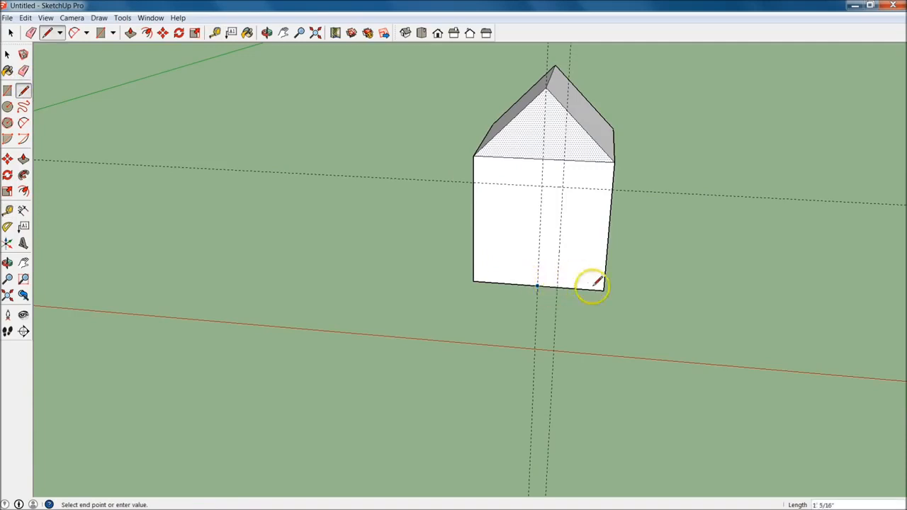
pyautogui.press('Escape')
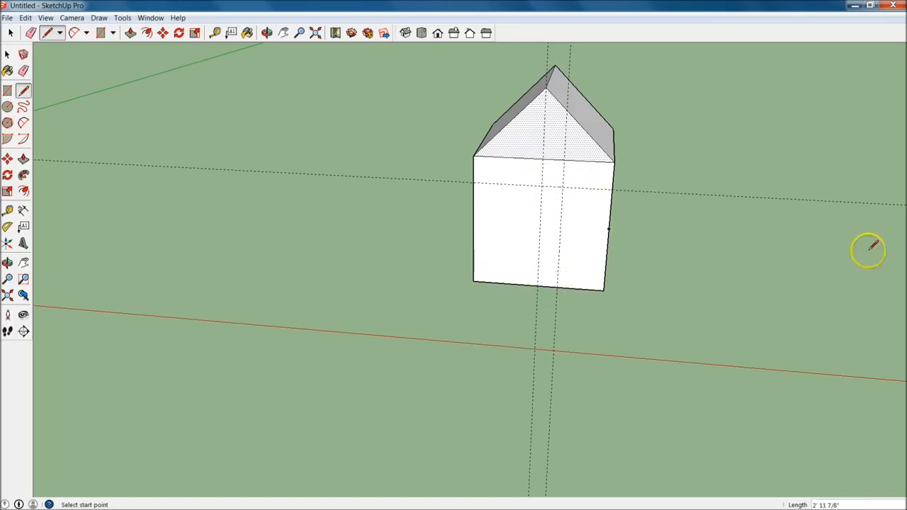
pyautogui.click(537, 283)
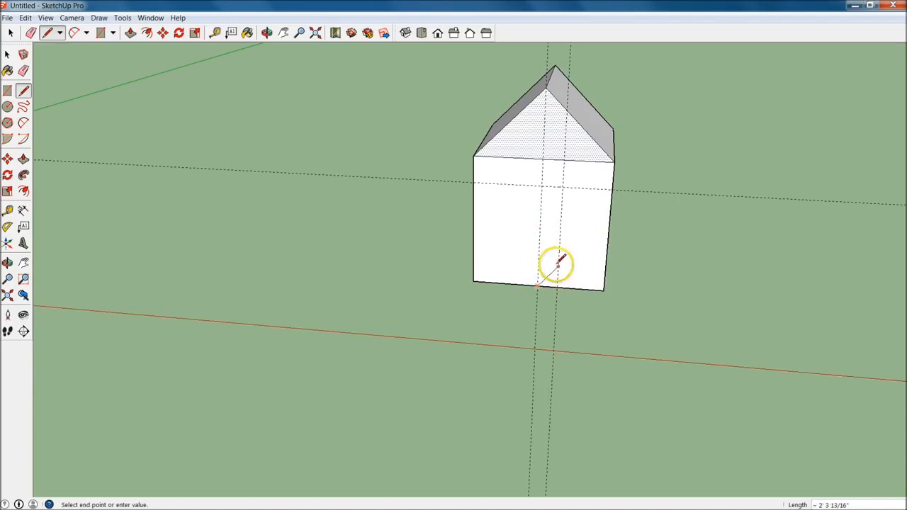
pyautogui.press('Escape')
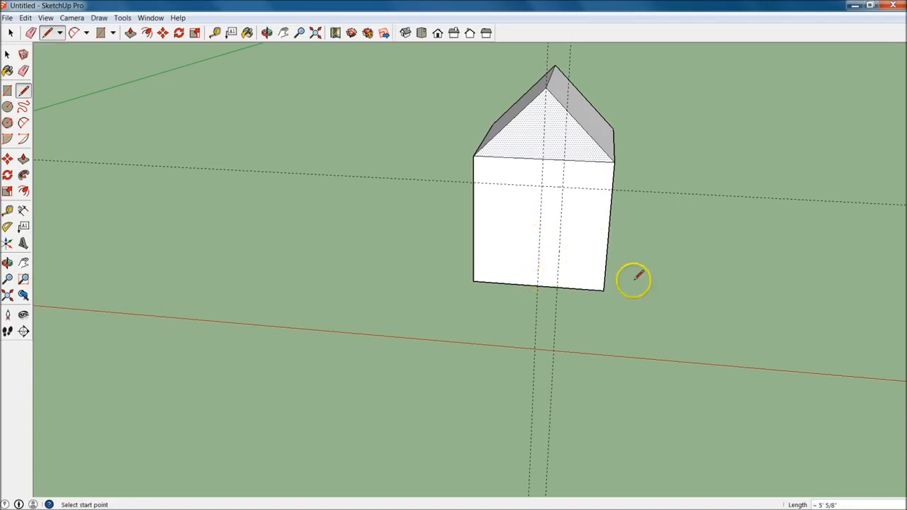
# Place a vertical guide 36" left of the right-hand guide, across the centre line, and measure the spacing around the guides
pyautogui.press('t')
pyautogui.click(559, 253)
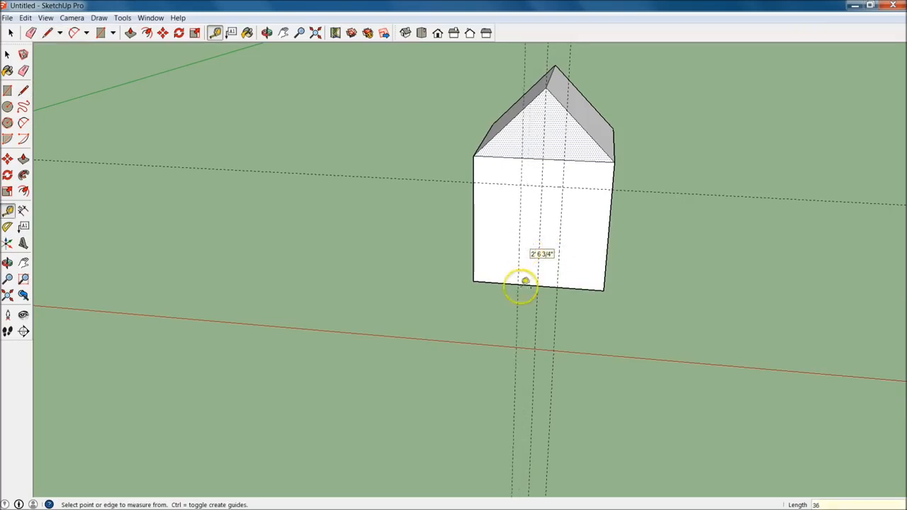
pyautogui.click(559, 250)
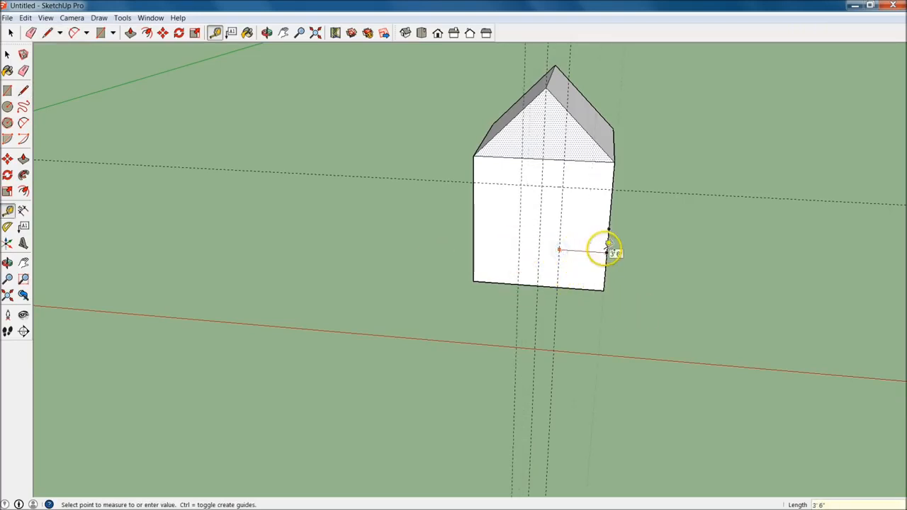
pyautogui.click(518, 236)
pyautogui.click(520, 239)
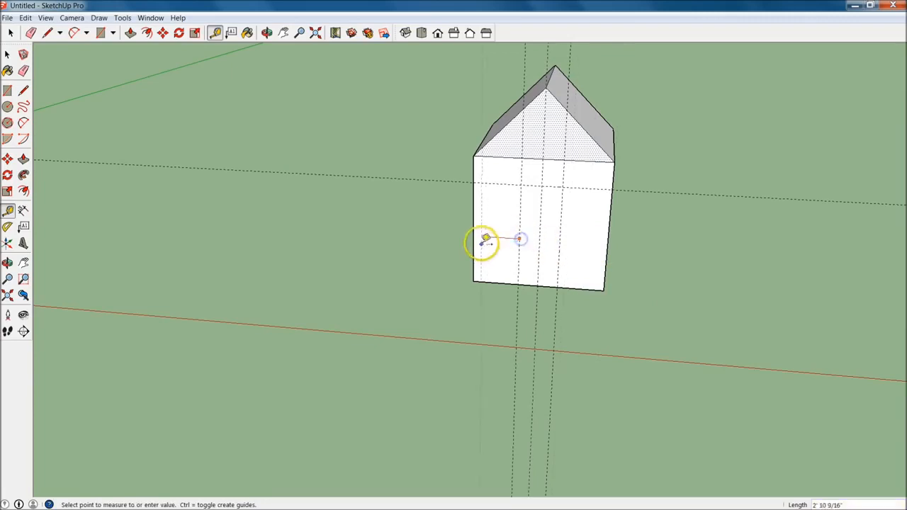
pyautogui.click(537, 261)
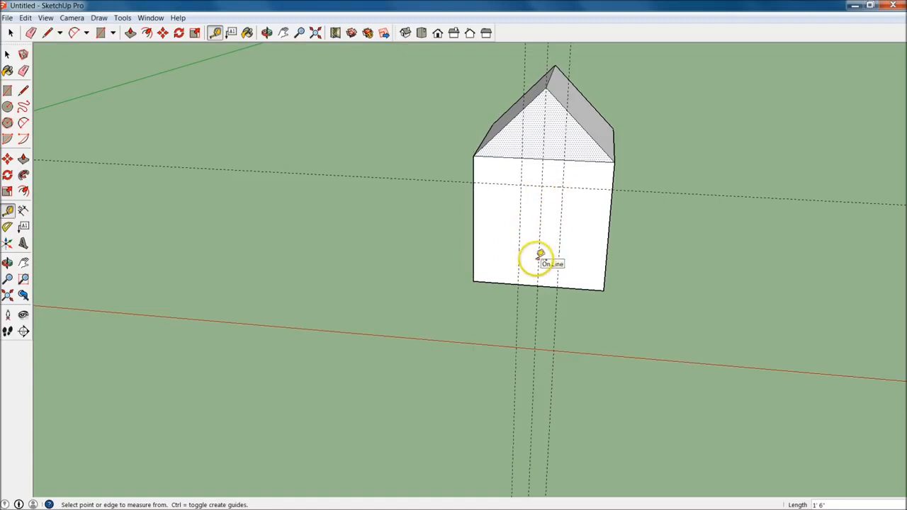
# Draw the 3' by 8' door rectangle on the front wall, snapping its corners to the guide intersections
pyautogui.click(7, 90)
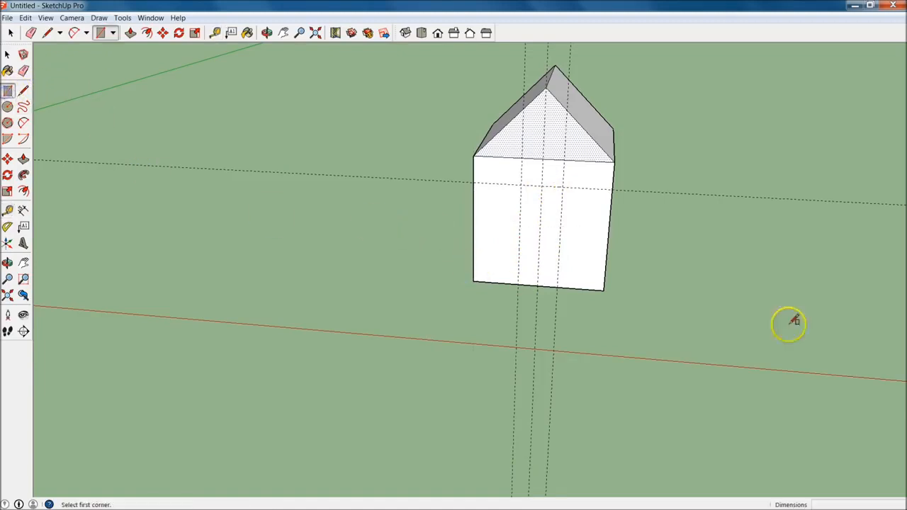
pyautogui.click(521, 186)
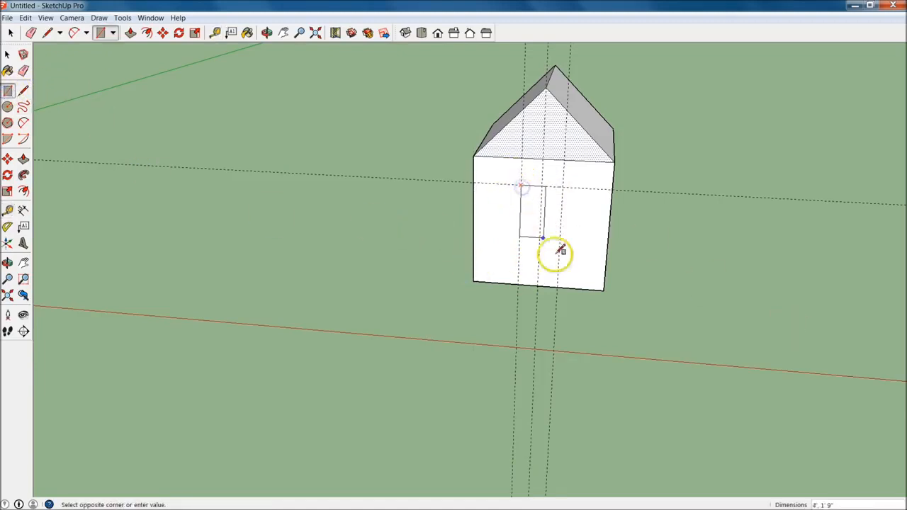
pyautogui.click(560, 286)
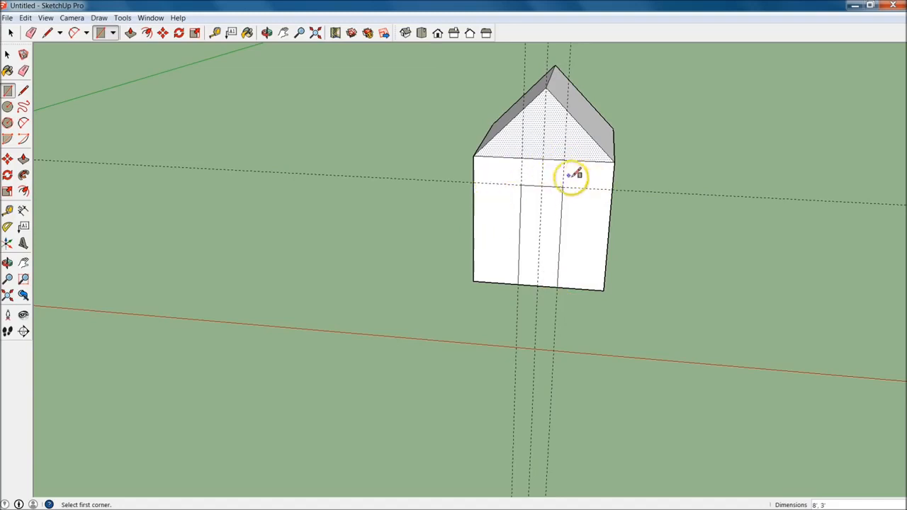
# Erase the horizontal guide and the three vertical guides around the door outline
pyautogui.click(23, 71)
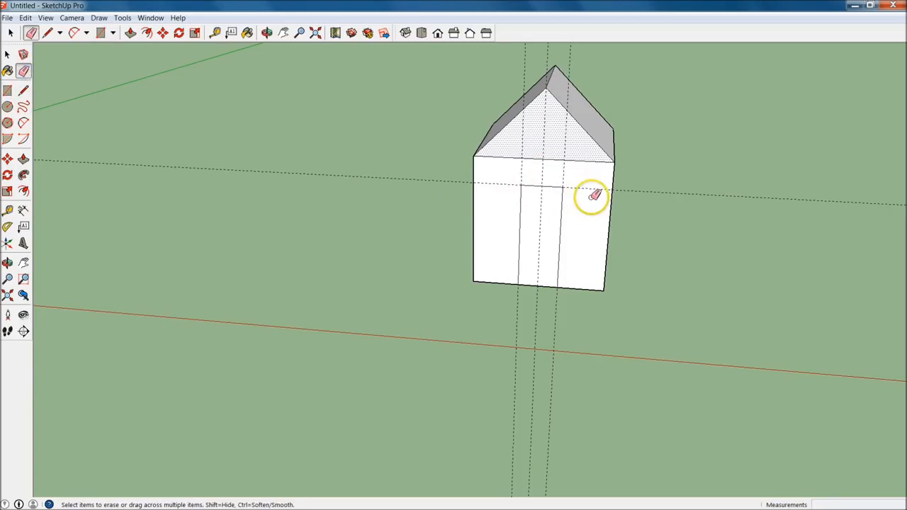
pyautogui.moveTo(585, 189); pyautogui.dragTo(557, 173)
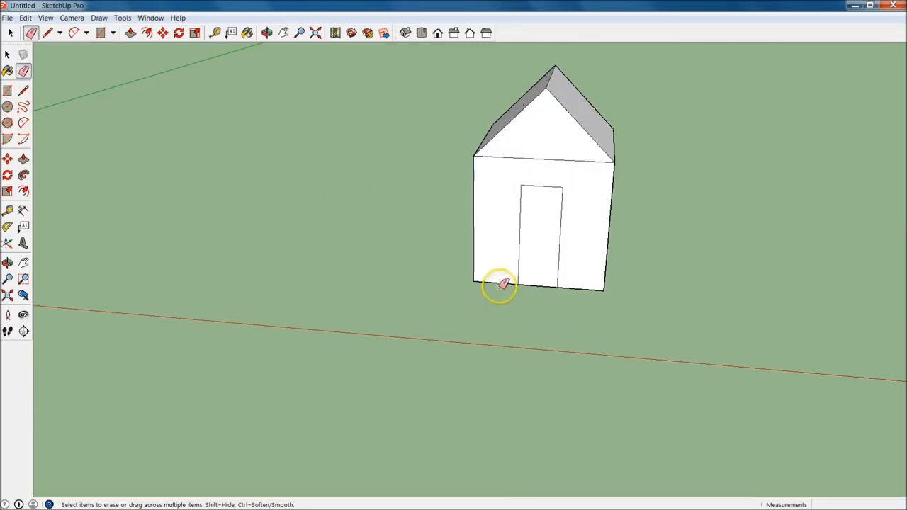
pyautogui.moveTo(714, 215)
pyautogui.mouseDown(button='middle')
pyautogui.moveTo(433, 235)
pyautogui.moveTo(567, 231)
pyautogui.moveTo(555, 254)
pyautogui.moveTo(678, 191)
pyautogui.moveTo(560, 249)
pyautogui.mouseUp(button='middle')
pyautogui.moveTo(507, 233); pyautogui.dragTo(515, 275)
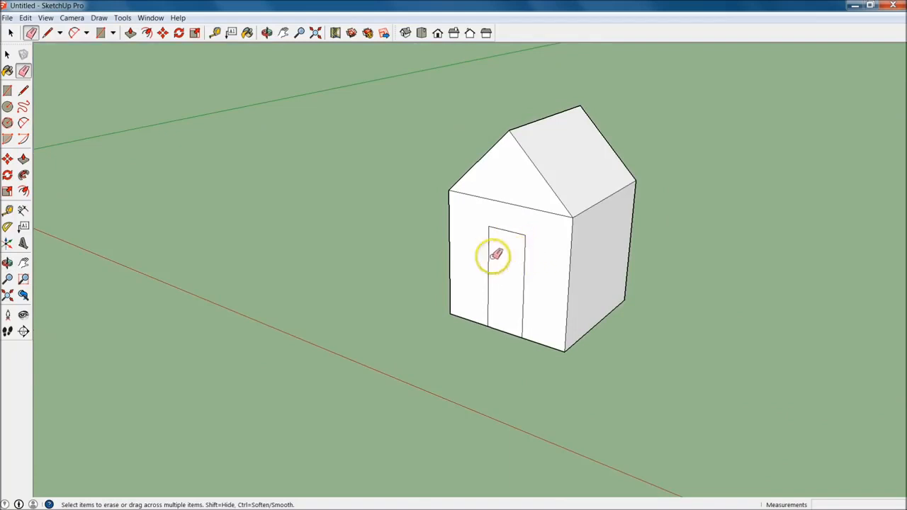
# Move the door's top edge straight down the front wall, setting the move distance to 6"
pyautogui.click(8, 159)
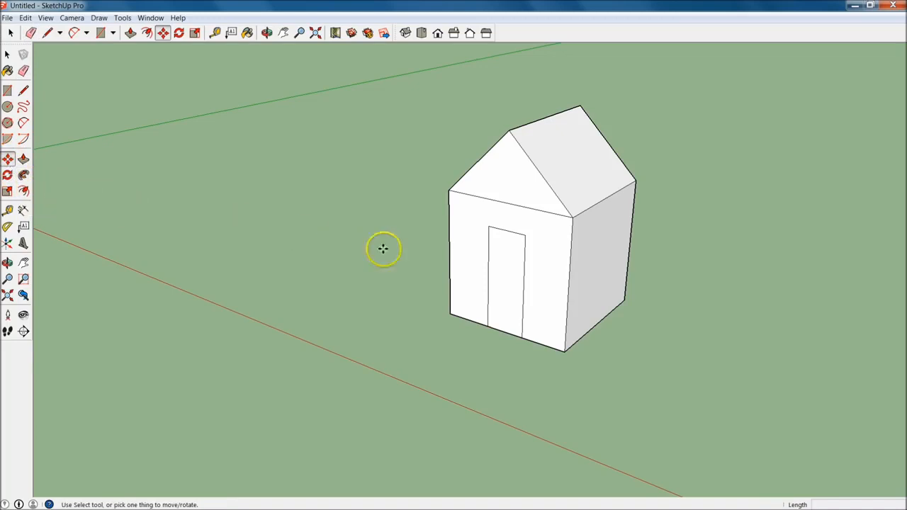
pyautogui.click(512, 234)
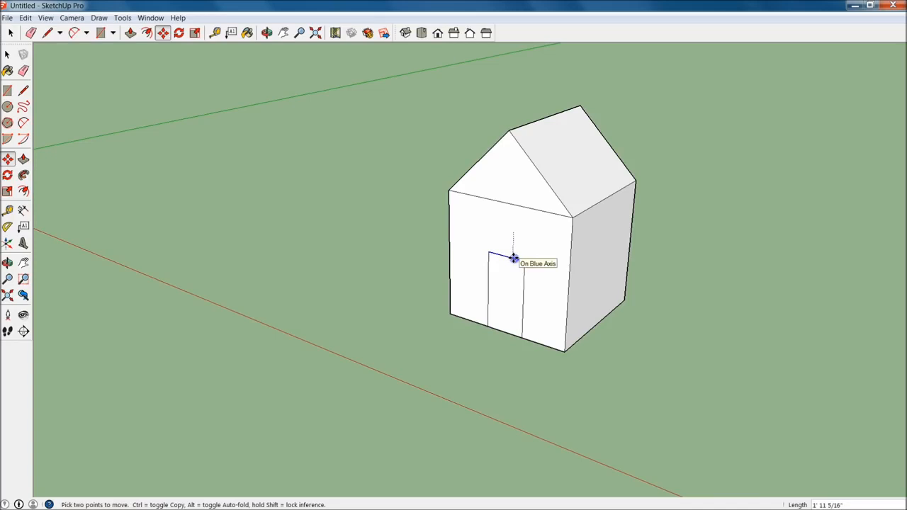
pyautogui.click(513, 258)
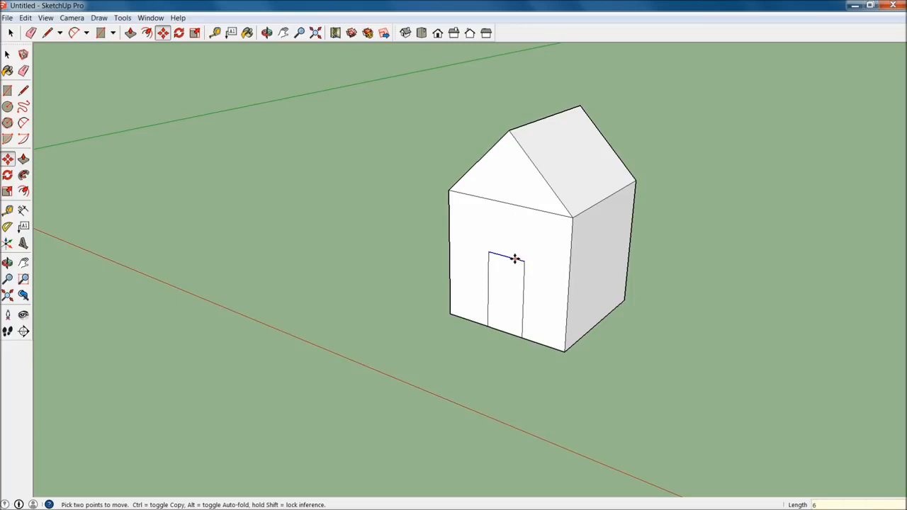
pyautogui.click(525, 259)
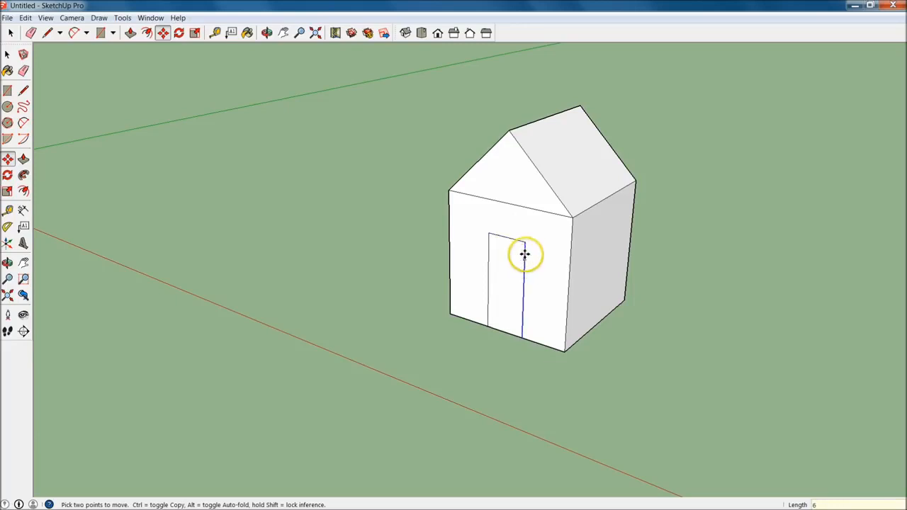
pyautogui.click(535, 219)
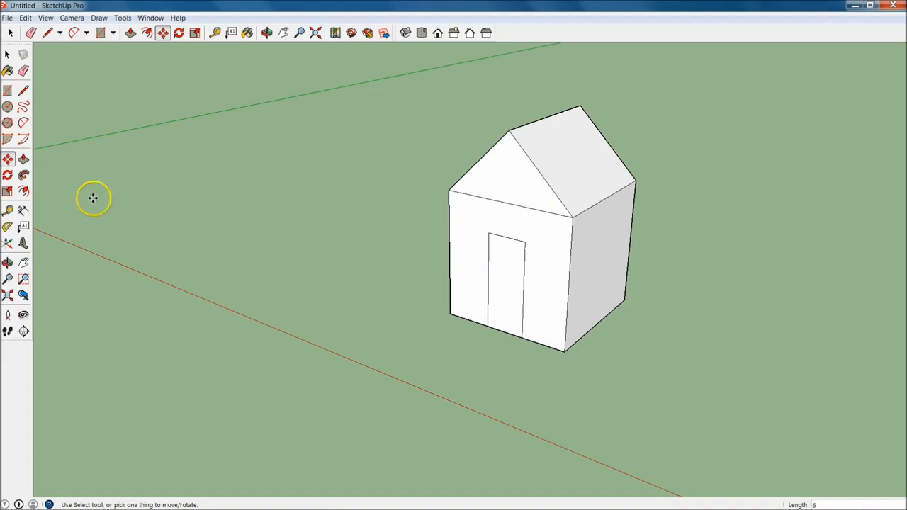
# Measure the door's height from the base of the front wall to its top edge with the Tape Measure
pyautogui.click(7, 209)
pyautogui.click(501, 330)
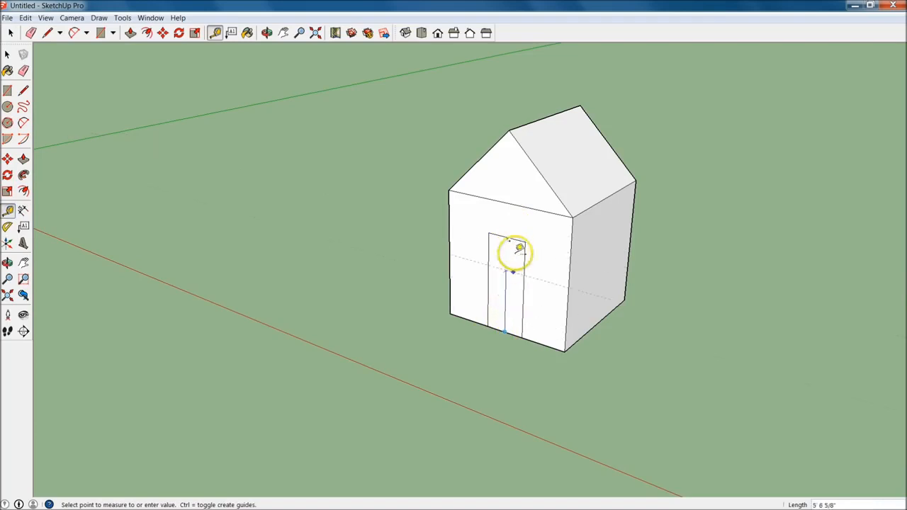
pyautogui.press('Escape')
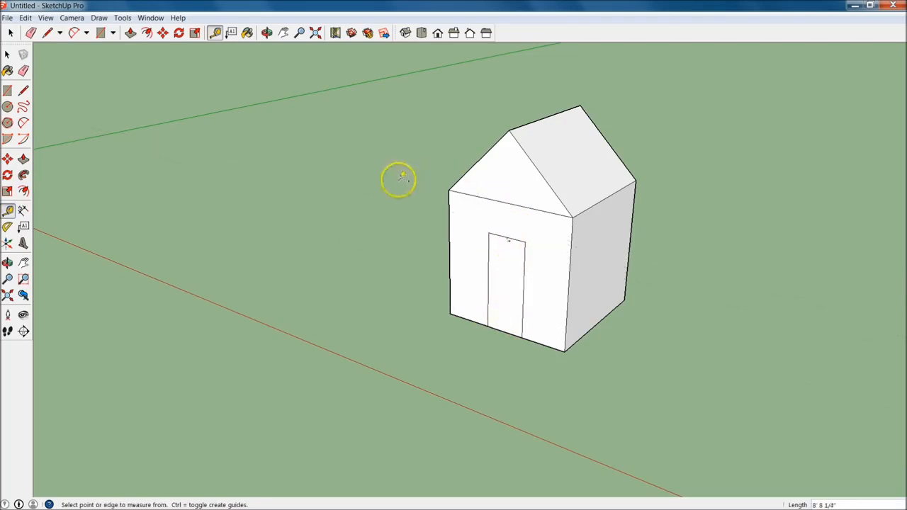
pyautogui.moveTo(389, 275); pyautogui.dragTo(501, 320, button='middle')
# Switch to the Garden Shed Sample model and examine its shed variations and the stone shed with the pergola from several angles
pyautogui.hotkey('alt', 'Tab')
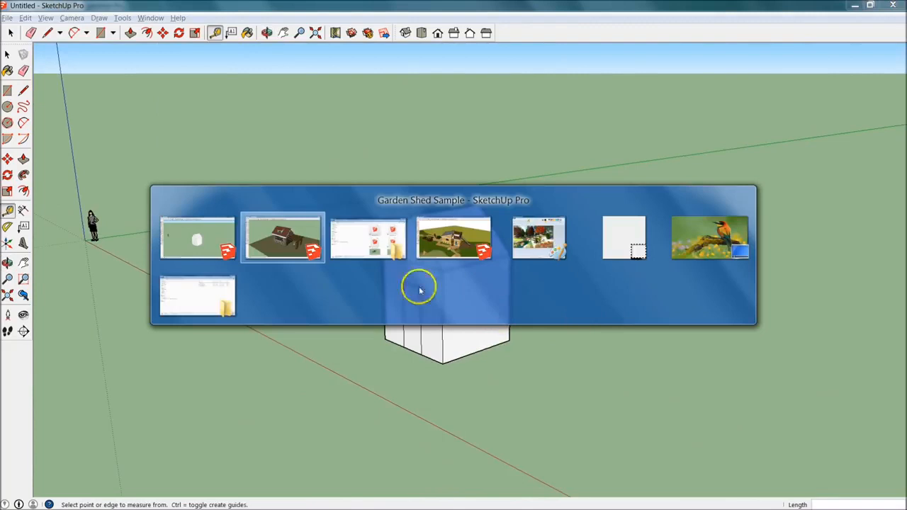
pyautogui.click(279, 240)
pyautogui.moveTo(651, 375); pyautogui.dragTo(419, 466, button='middle')
pyautogui.scroll(2, 659, 116)
pyautogui.keyDown('shift'); pyautogui.moveTo(666, 116); pyautogui.dragTo(411, 320, button='middle'); pyautogui.keyUp('shift')
pyautogui.scroll(2, 633, 310)
pyautogui.moveTo(786, 334); pyautogui.dragTo(559, 260, button='middle')
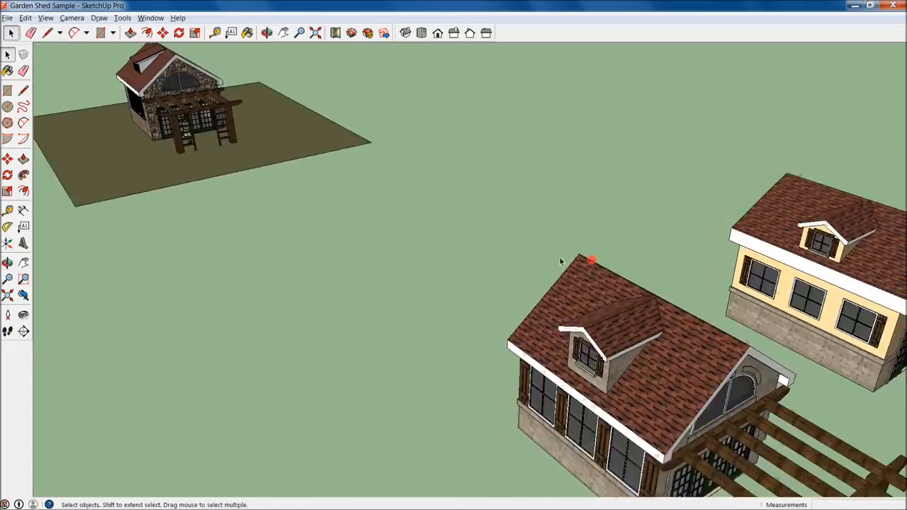
pyautogui.scroll(5, 142, 95)
pyautogui.moveTo(141, 95); pyautogui.dragTo(470, 281, button='middle')
pyautogui.scroll(-2, 272, 263)
pyautogui.moveTo(514, 399)
pyautogui.mouseDown(button='middle')
pyautogui.moveTo(483, 378)
pyautogui.moveTo(335, 379)
pyautogui.moveTo(463, 279)
pyautogui.mouseUp(button='middle')
pyautogui.scroll(3, 464, 279)
# Switch to the Sample 3 model and examine the shingled garden building, its planting, ladder, roof deck and slide from all sides
pyautogui.hotkey('alt', 'Tab')
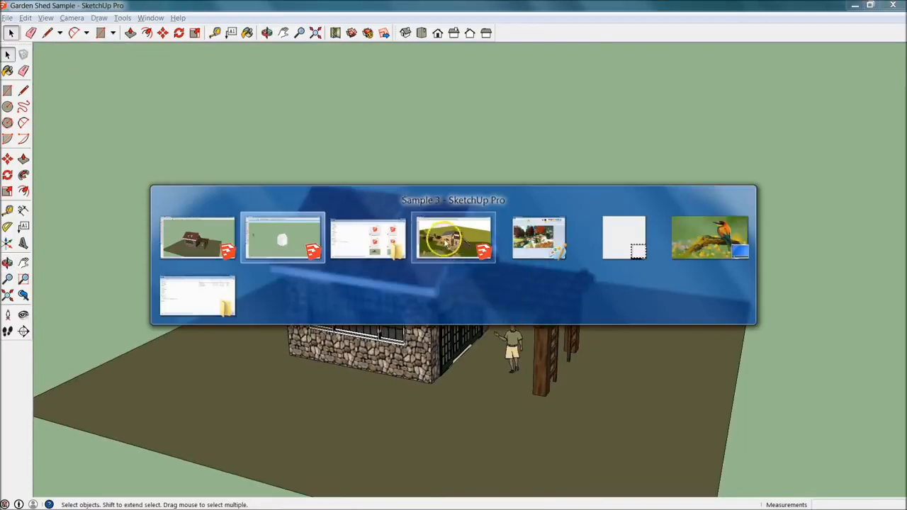
pyautogui.click(445, 239)
pyautogui.moveTo(499, 333); pyautogui.dragTo(539, 241, button='middle')
pyautogui.moveTo(389, 311); pyautogui.dragTo(219, 333, button='middle')
pyautogui.moveTo(635, 233); pyautogui.dragTo(759, 291, button='middle')
pyautogui.keyDown('shift'); pyautogui.moveTo(513, 235); pyautogui.dragTo(702, 294, button='middle'); pyautogui.keyUp('shift')
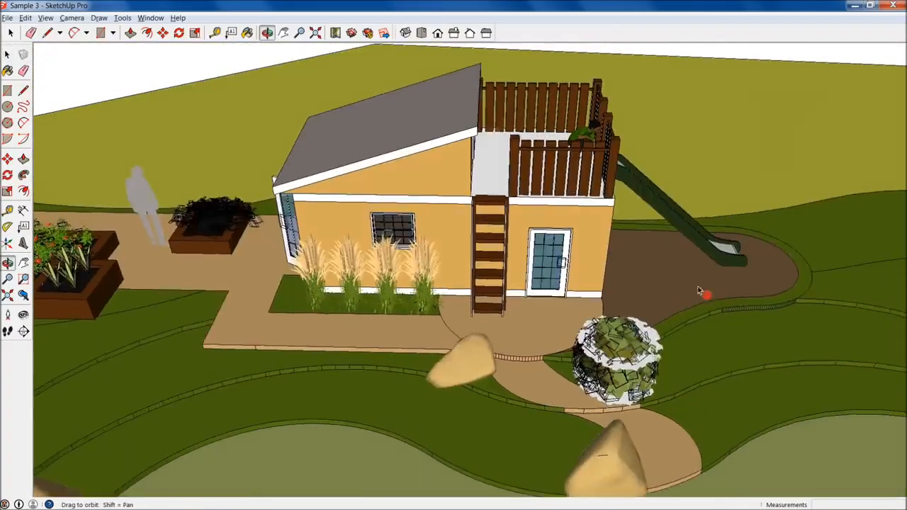
pyautogui.moveTo(275, 181); pyautogui.dragTo(697, 218, button='middle')
pyautogui.scroll(1, 698, 218)
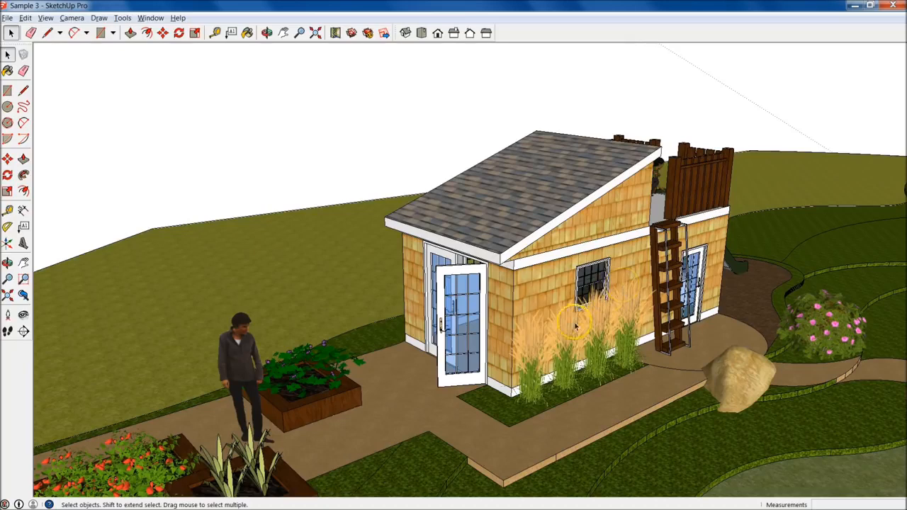
pyautogui.click(682, 271)
pyautogui.moveTo(682, 271); pyautogui.dragTo(390, 290, button='middle')
pyautogui.scroll(-2, 390, 291)
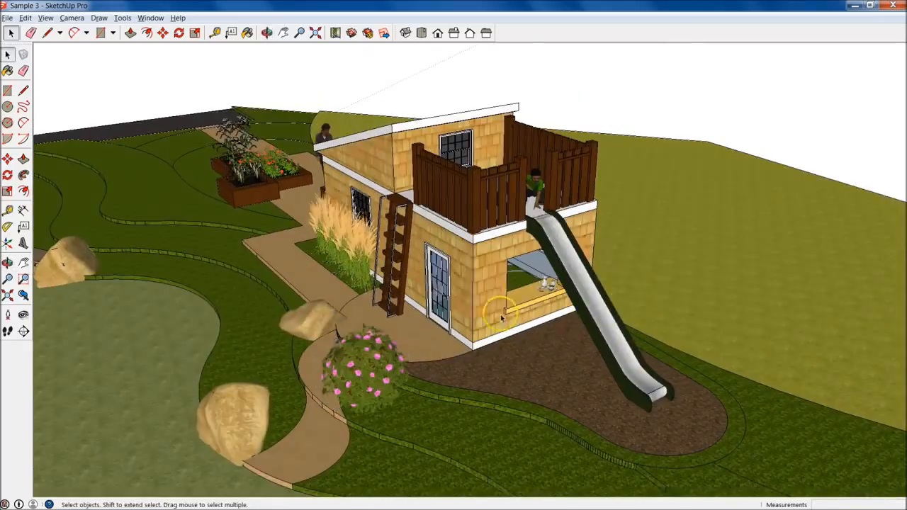
# Switch back to the untitled house model and view the front wall and door from the front and at an angle
pyautogui.hotkey('alt', 'Tab')
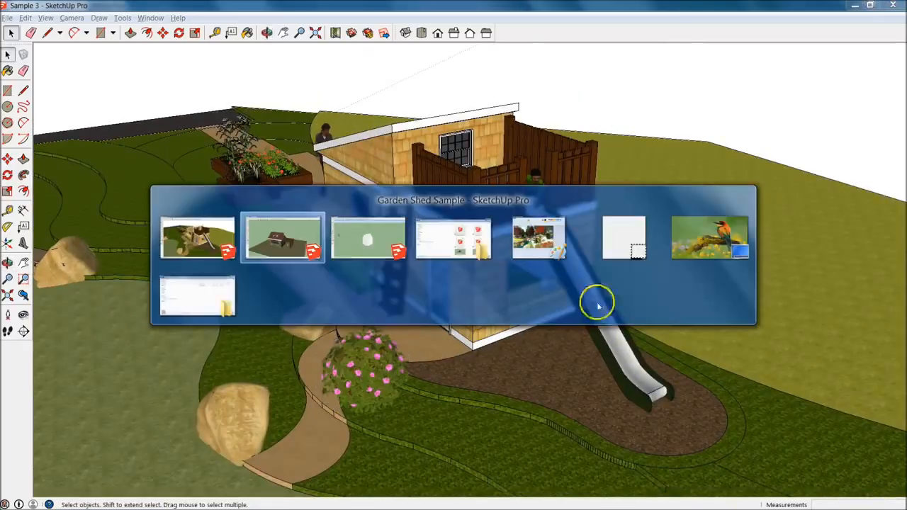
pyautogui.click(356, 241)
pyautogui.moveTo(434, 333); pyautogui.dragTo(737, 435, button='middle')
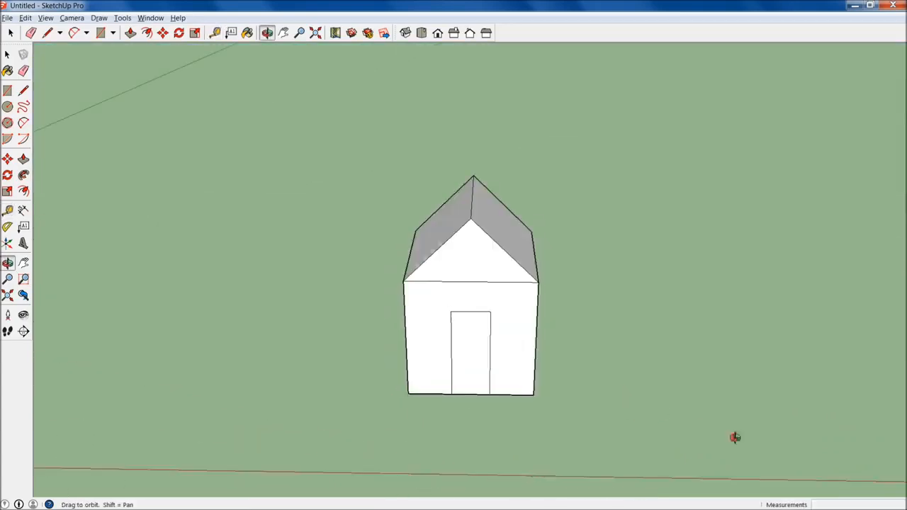
pyautogui.moveTo(550, 356); pyautogui.dragTo(558, 312, button='middle')
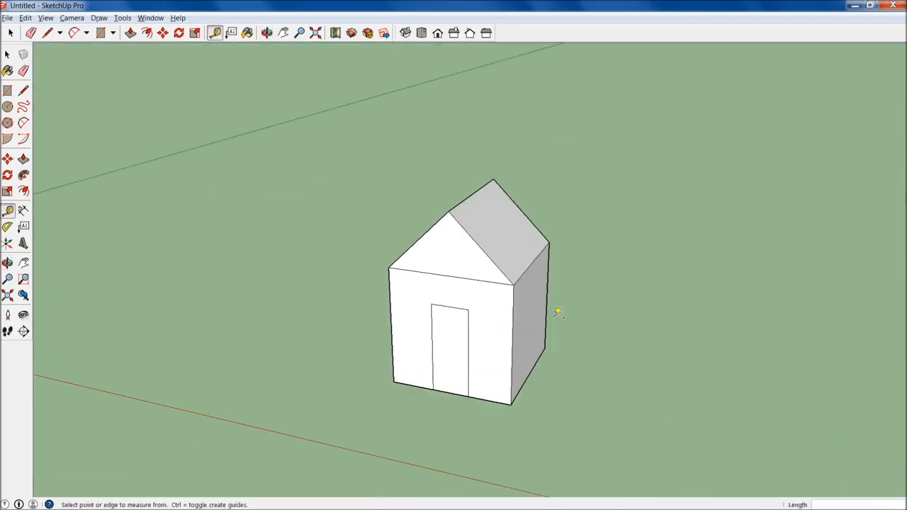